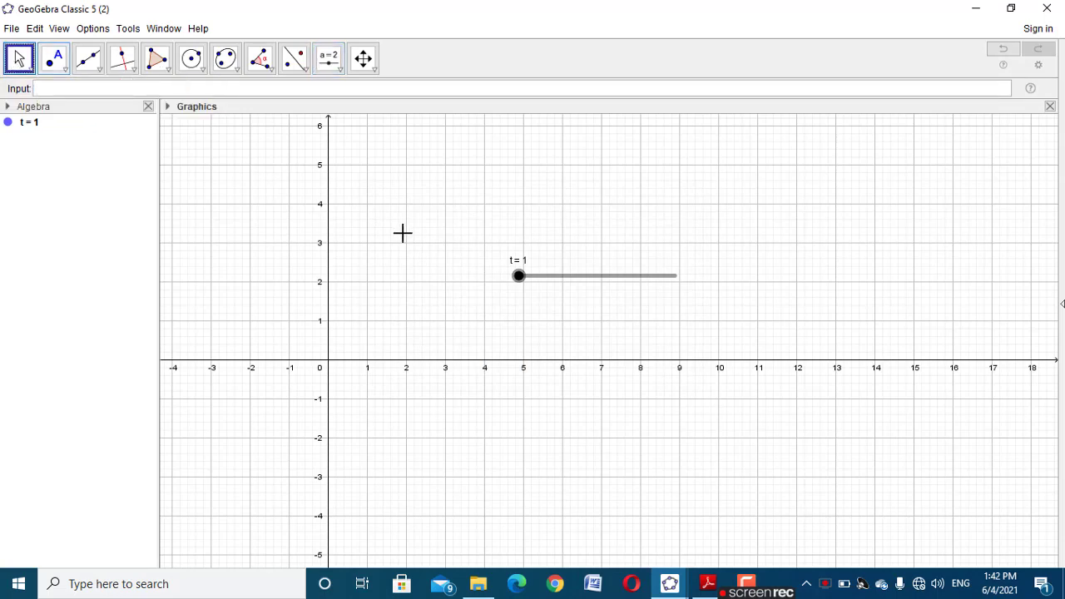
- Define a number a = 1 from the Input bar
click(88, 89)
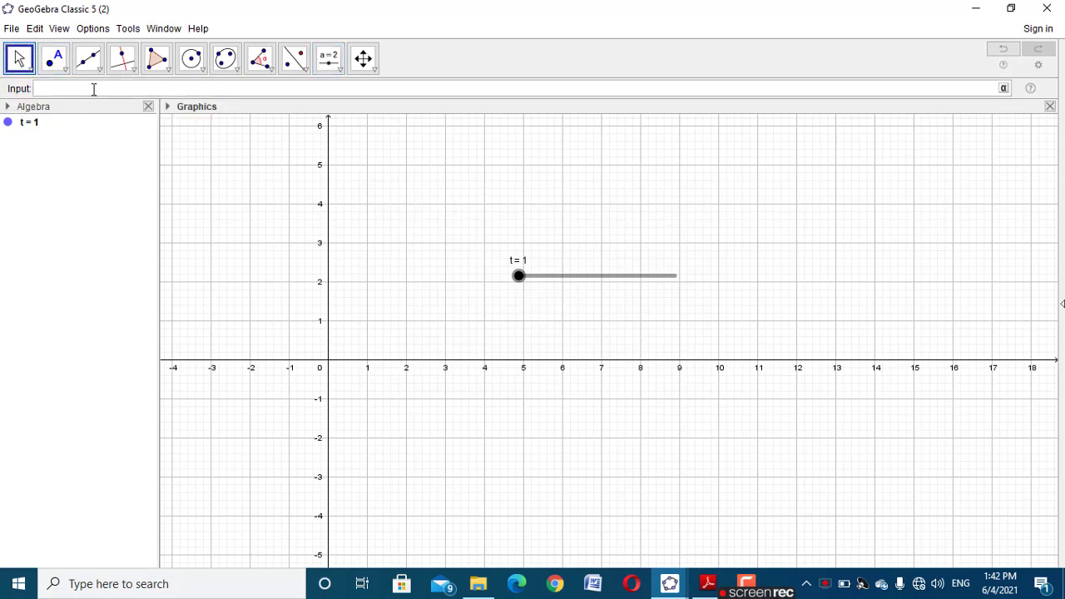
text(a=1)
key(Return)
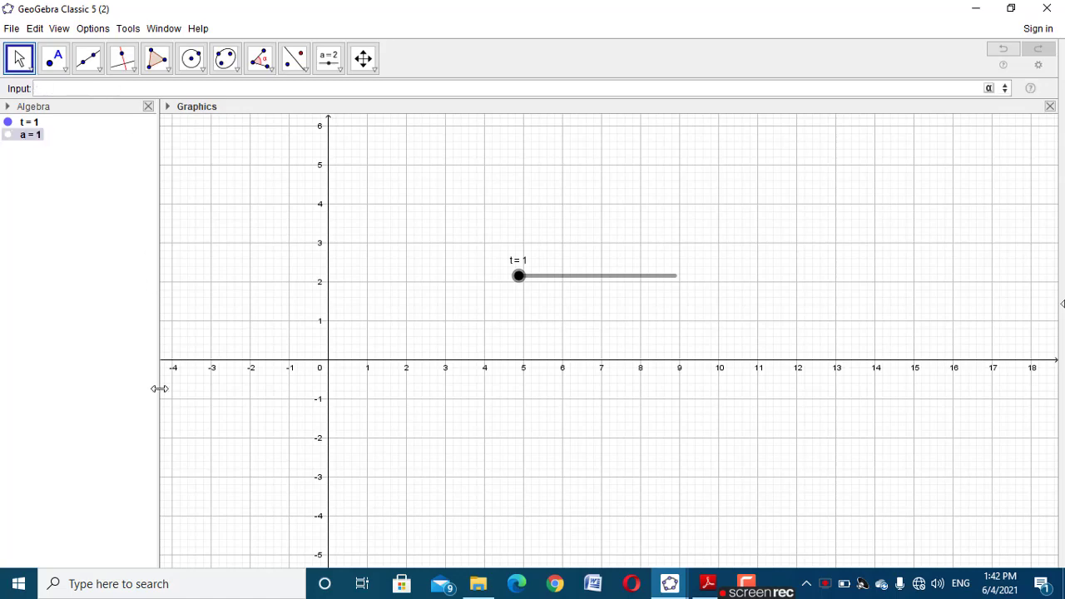
- Move the t slider higher up and to the left in the graphics view
drag(524, 286, 504, 276)
drag(571, 282, 430, 208)
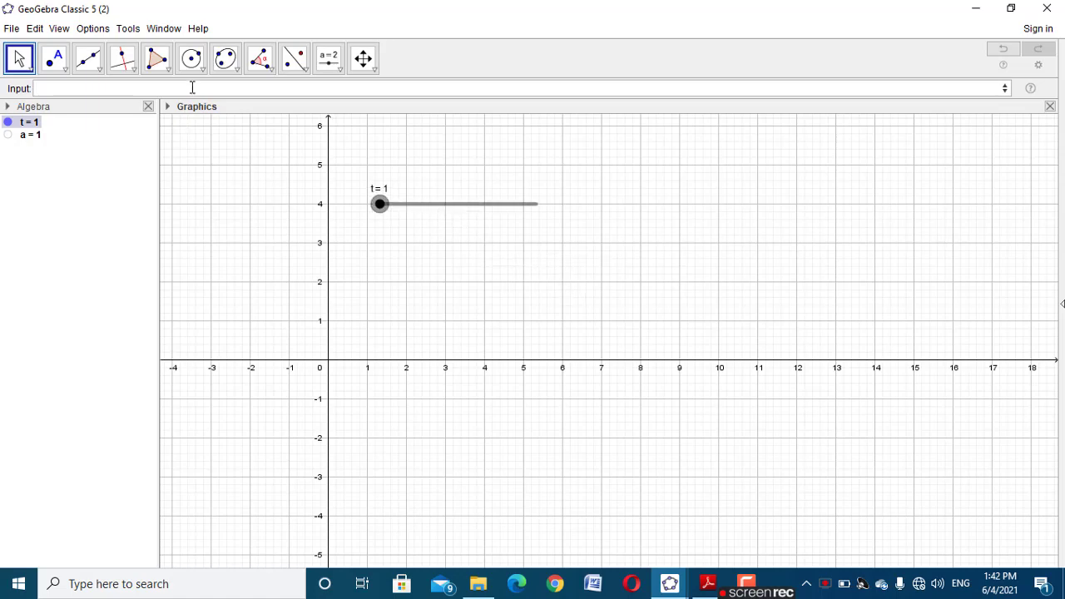
click(191, 86)
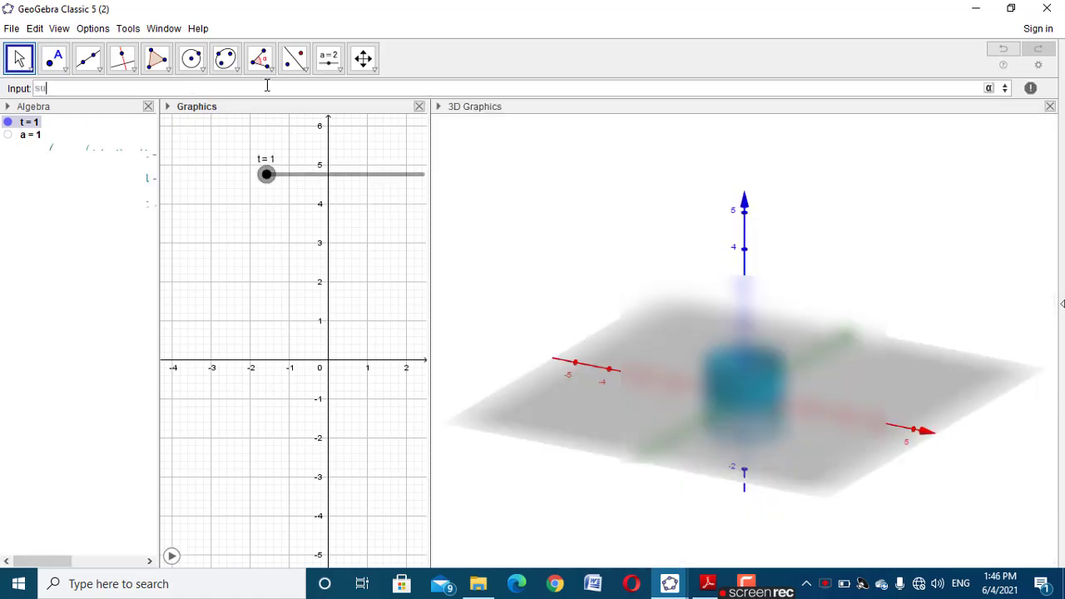
- Start the two-parameter Surface command with first coordinate (t-1)(-a)+(2-t) a cos
text(rf)
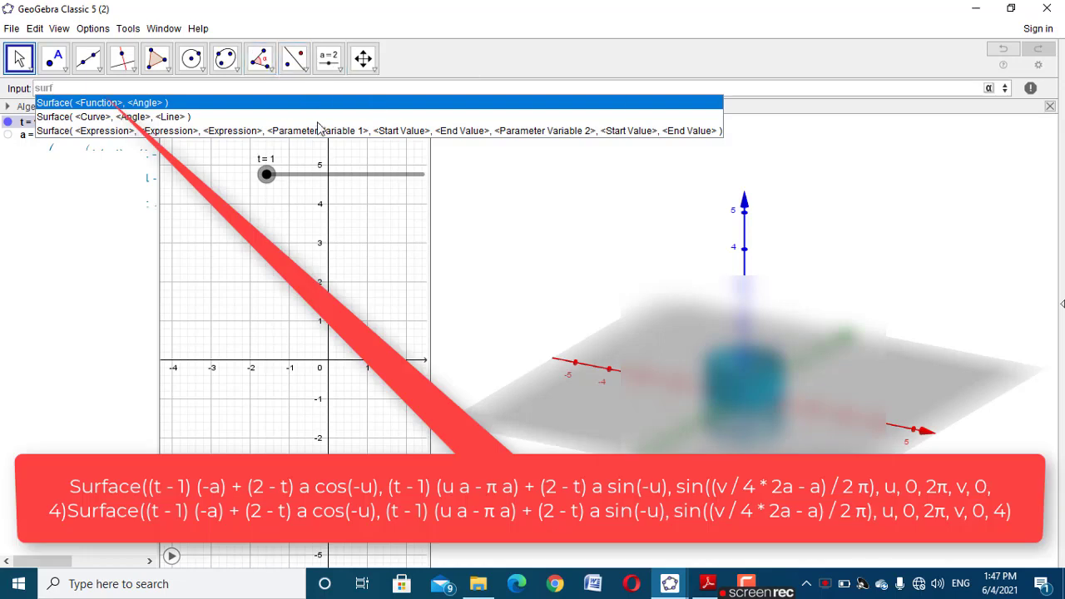
click(318, 131)
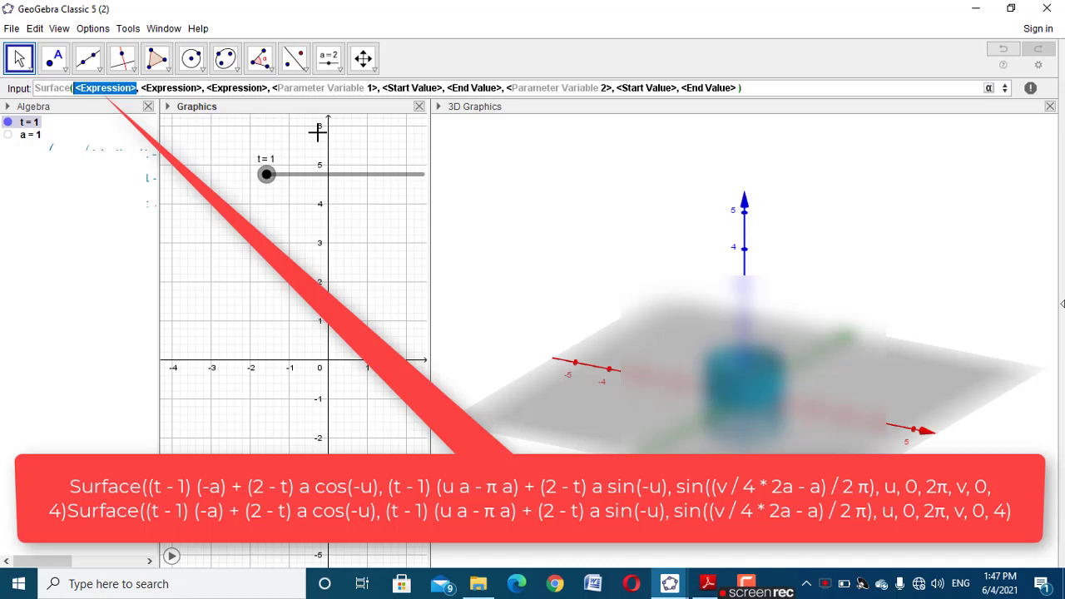
text(()
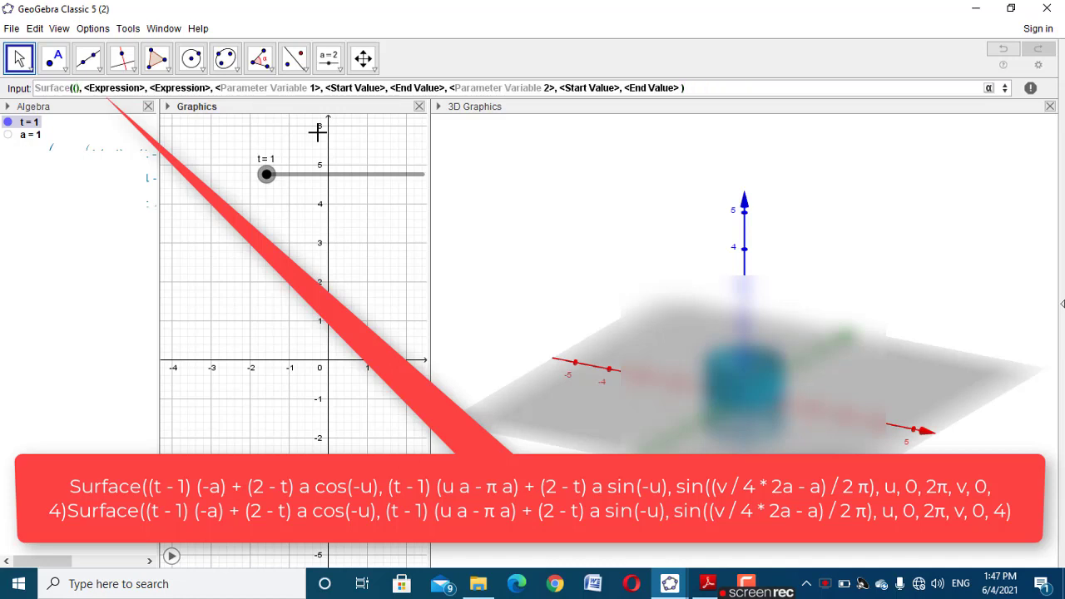
text(t-)
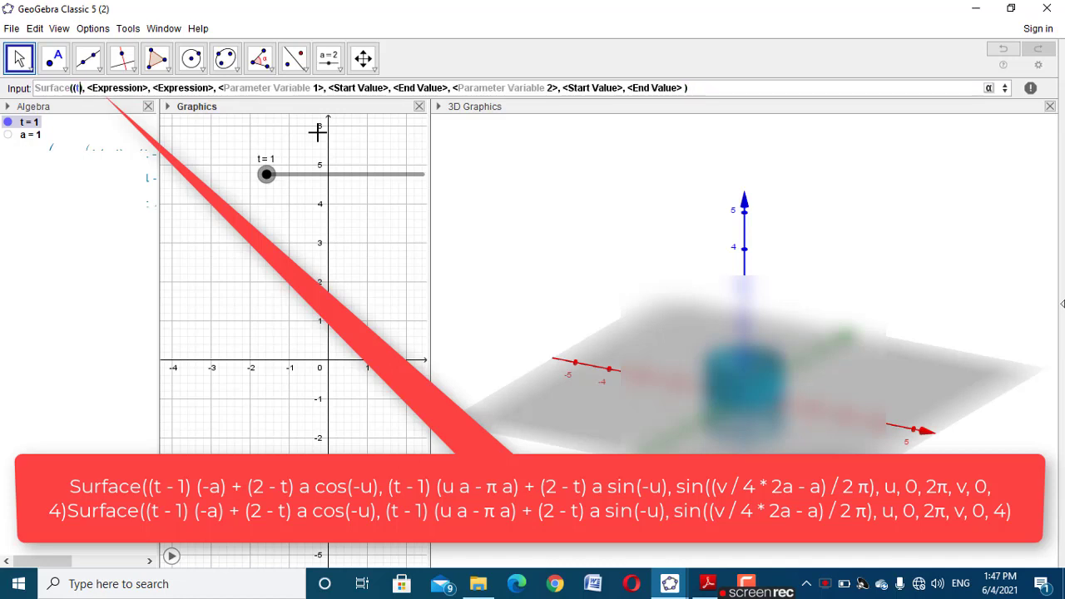
text(1))
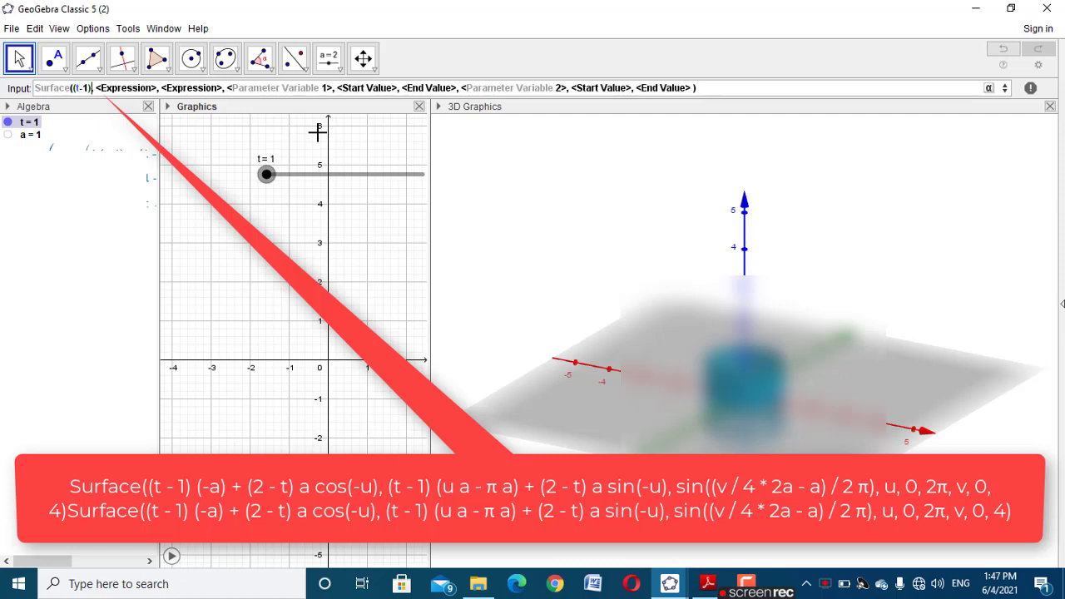
text((-a)
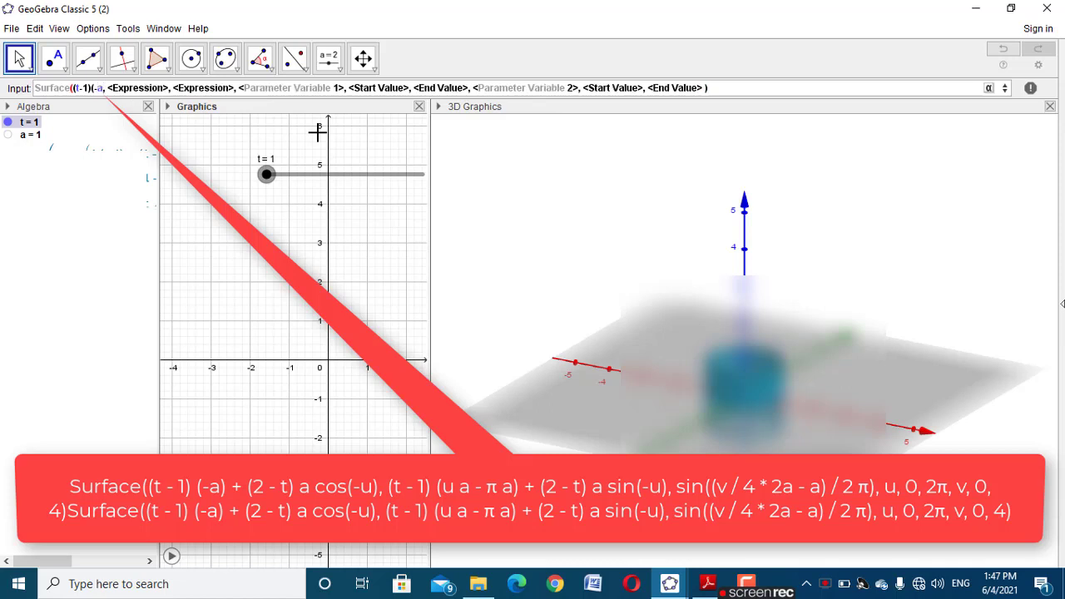
text())
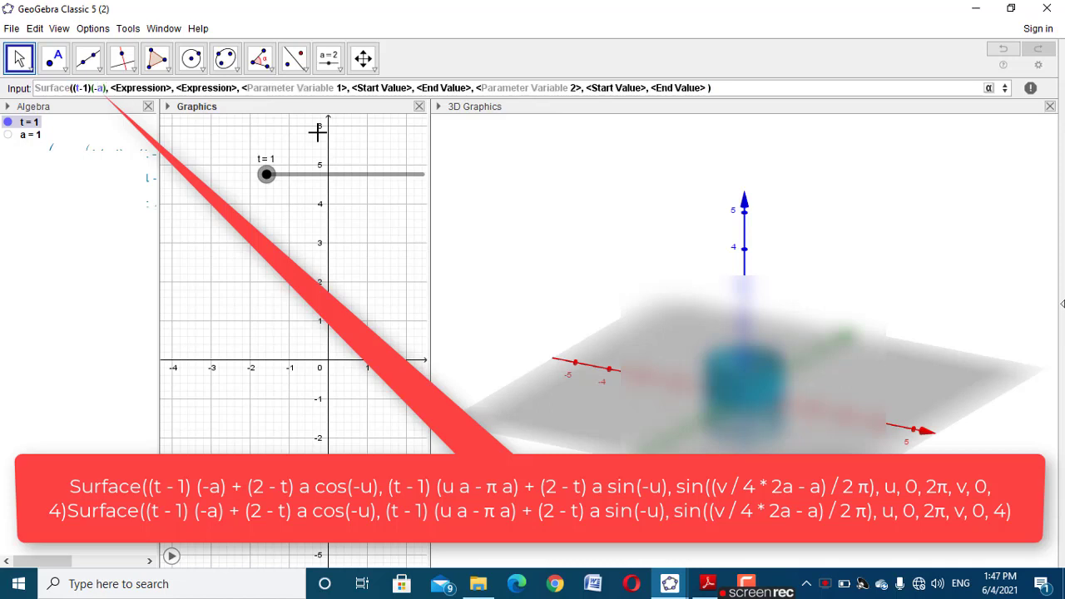
text(+)
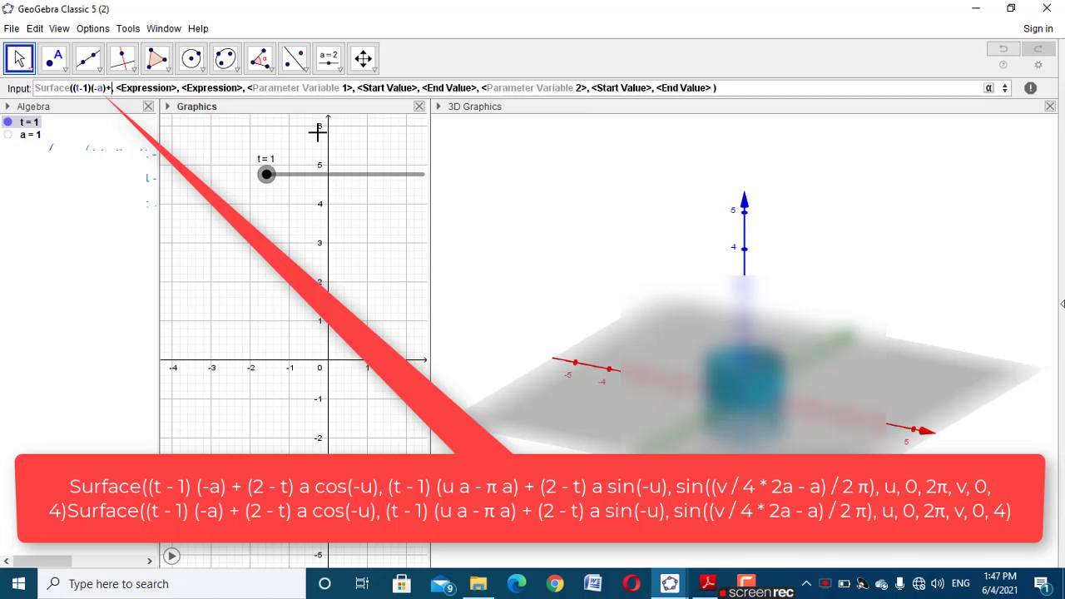
text((2-)
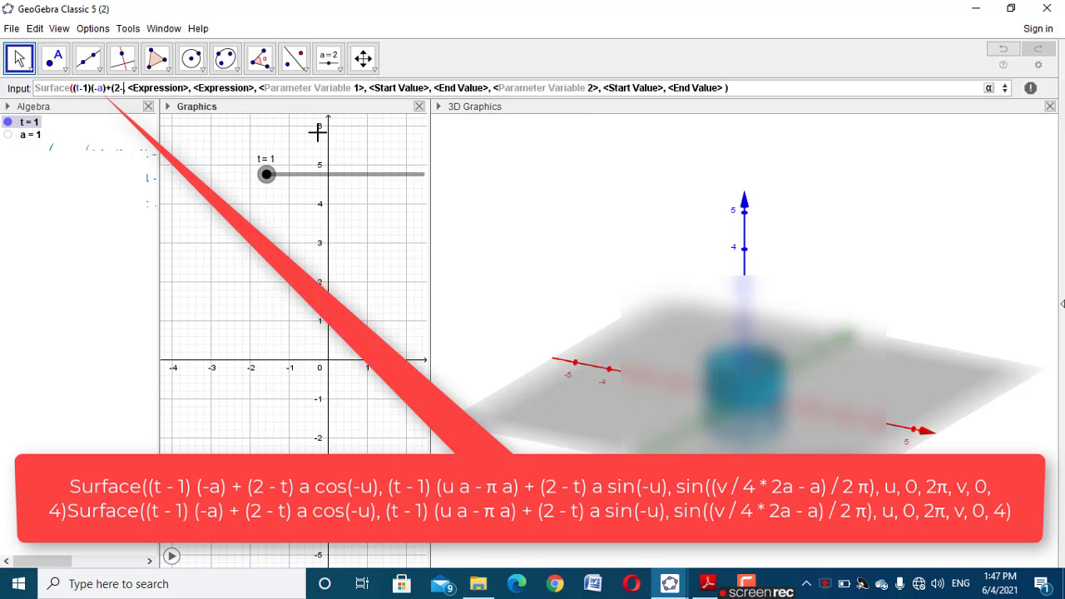
text(t)
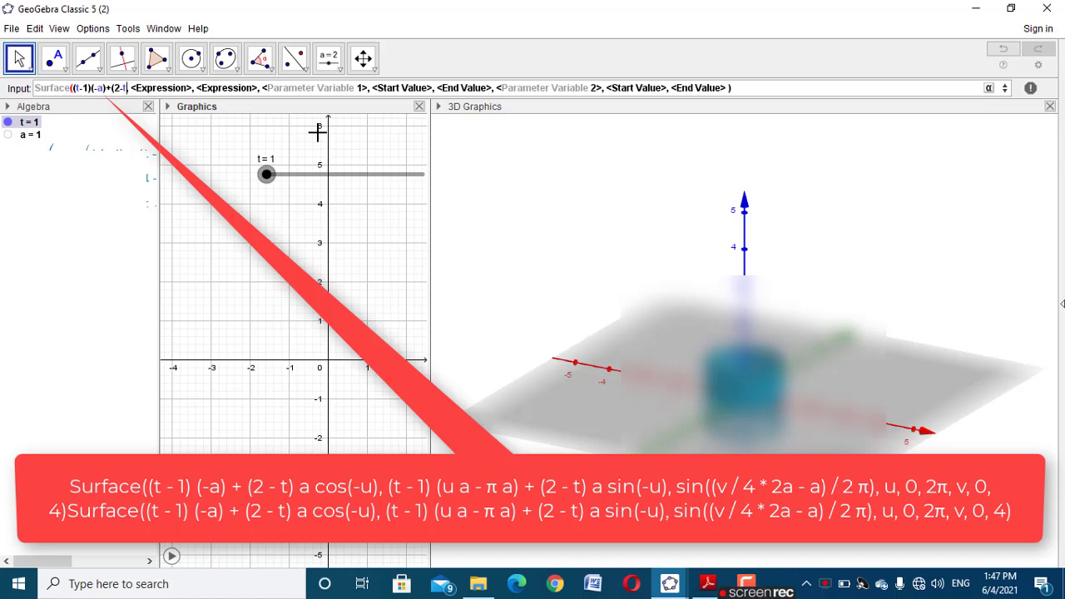
text() a)
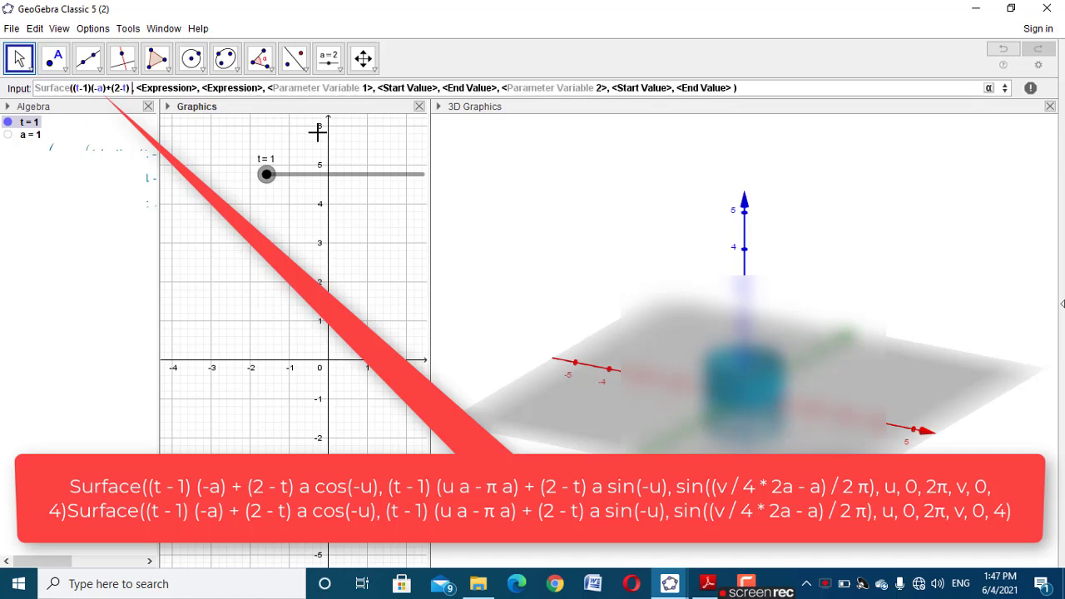
text( cos)
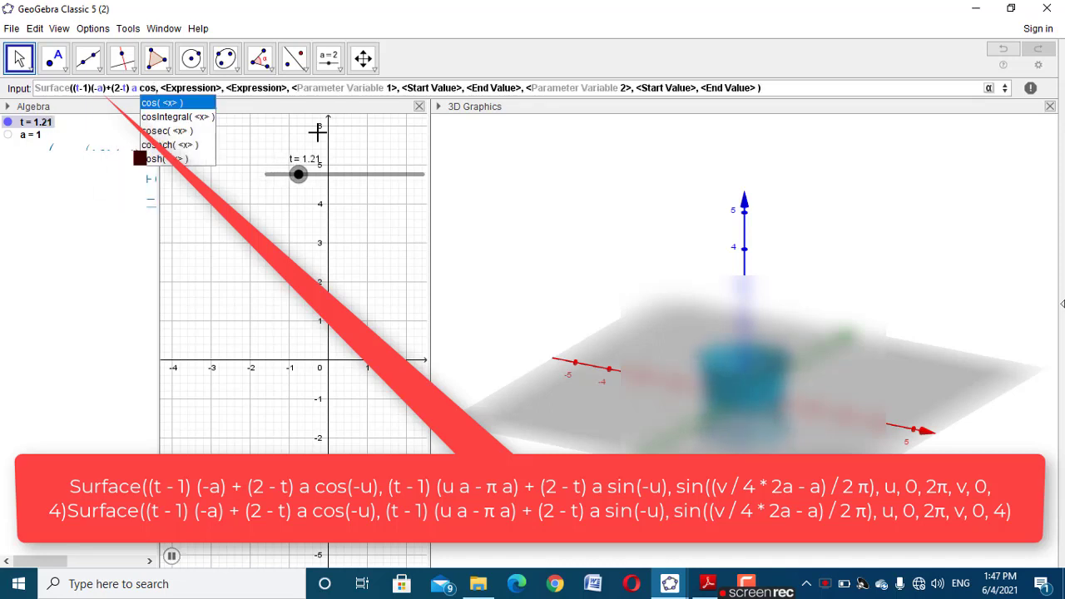
- Finish the first coordinate with cos(-u) and begin the second as (t-1)(u a- π
key(Return)
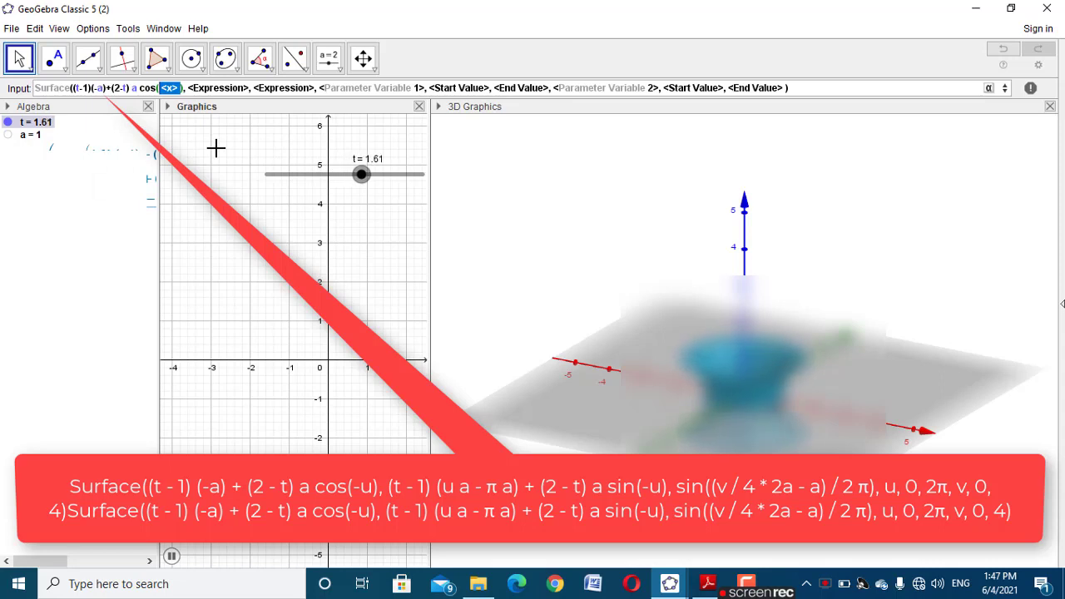
text(-u)
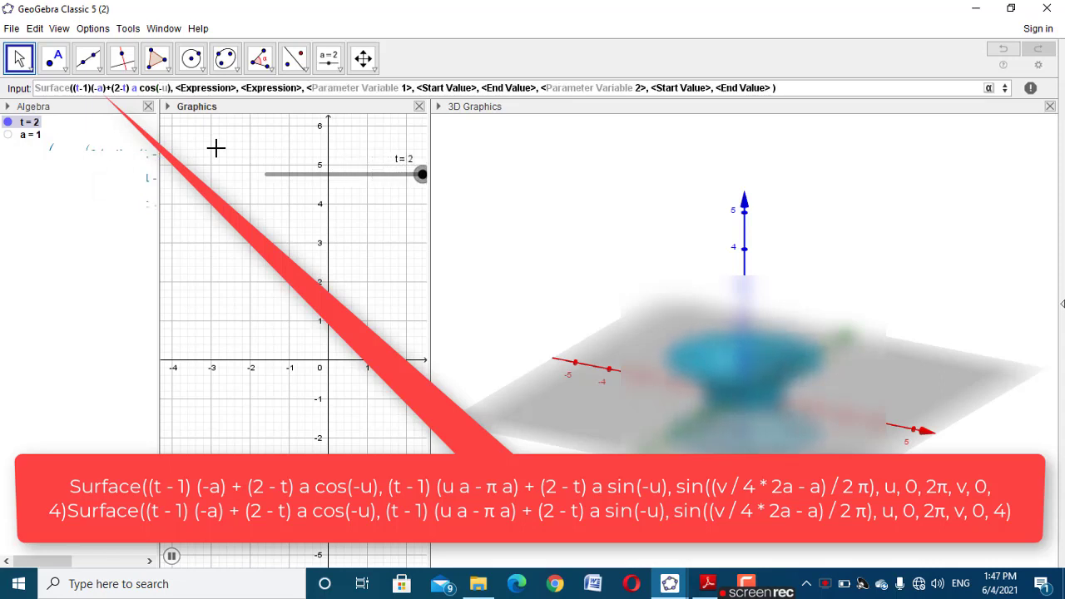
key(Tab)
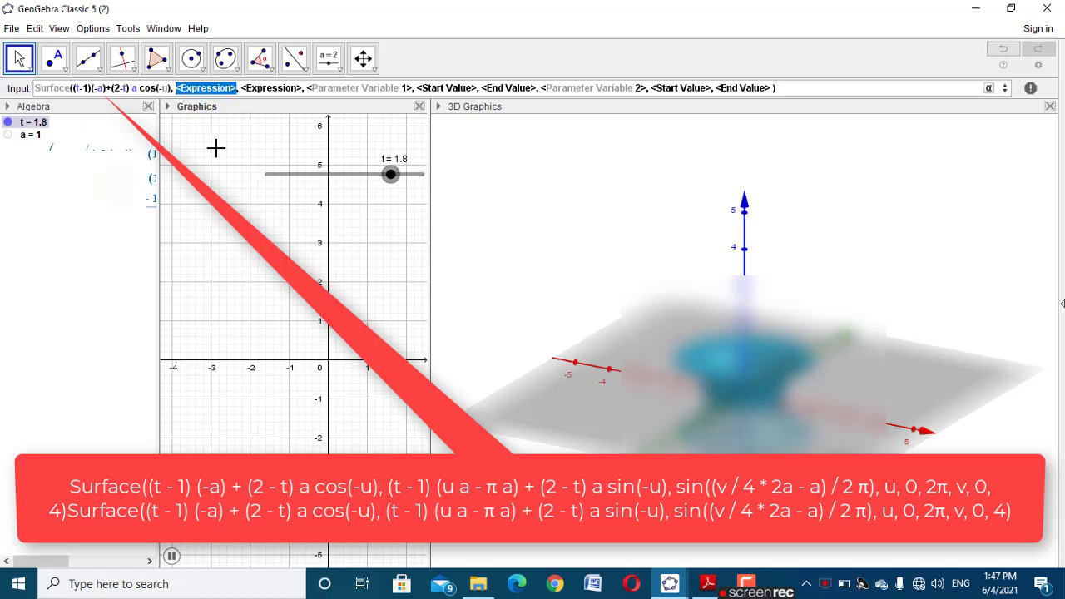
text((t)
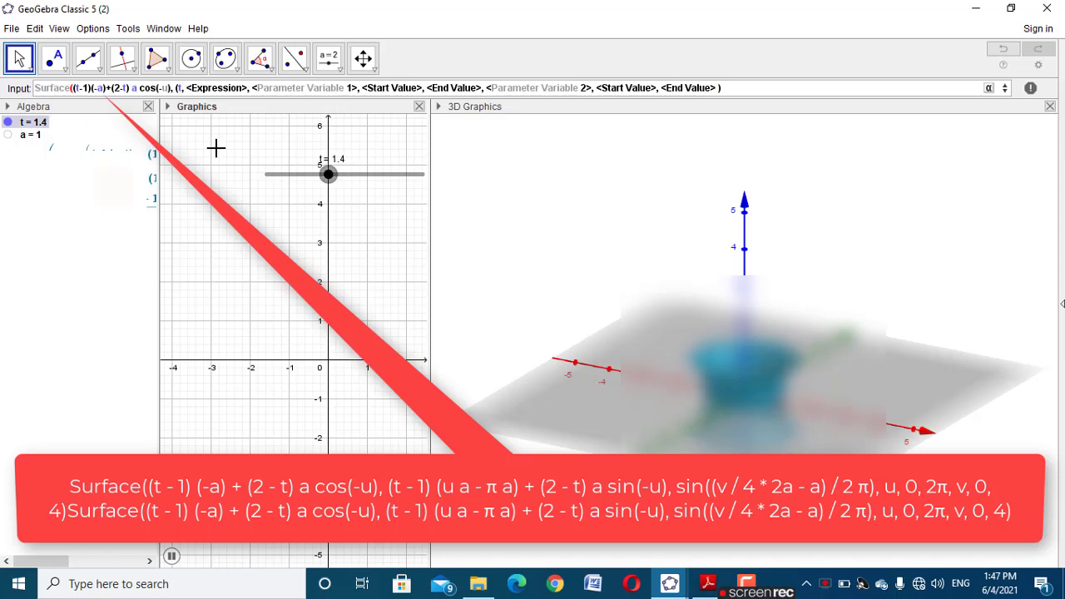
text(-1)
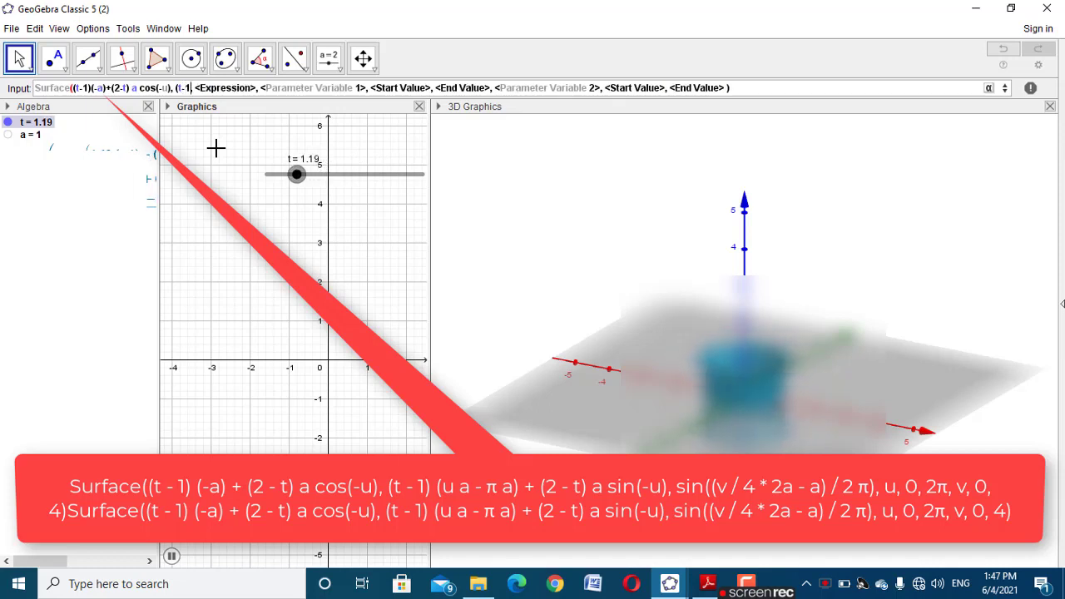
text())
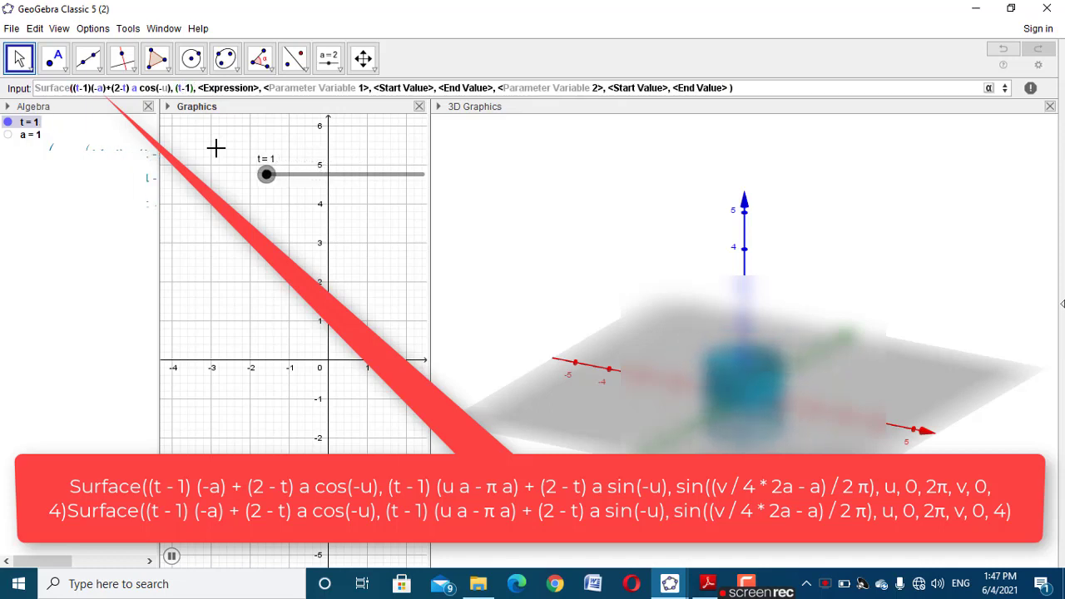
text(()
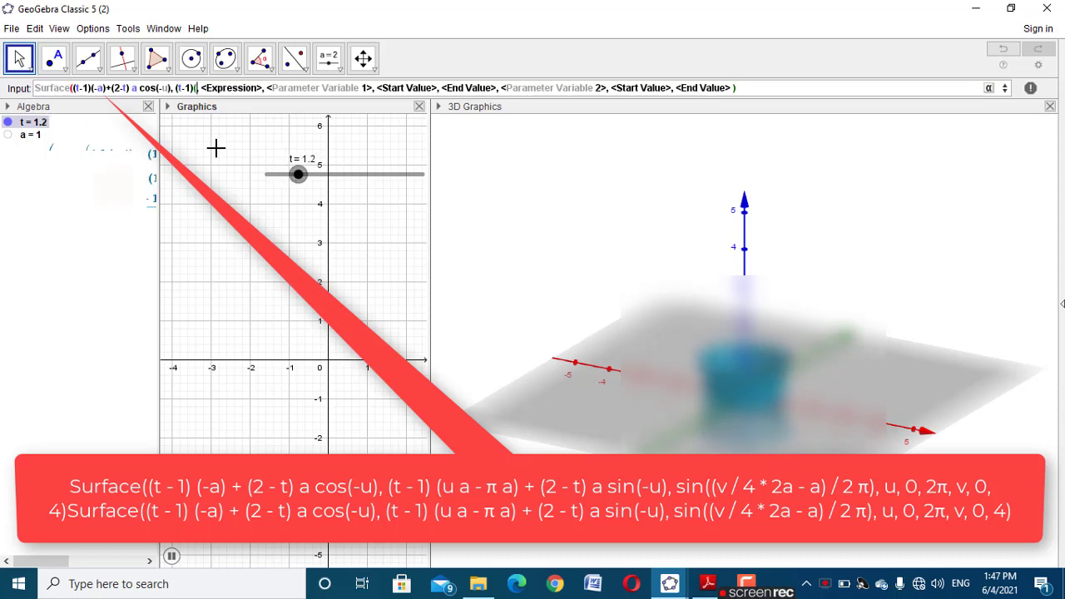
text(u a)
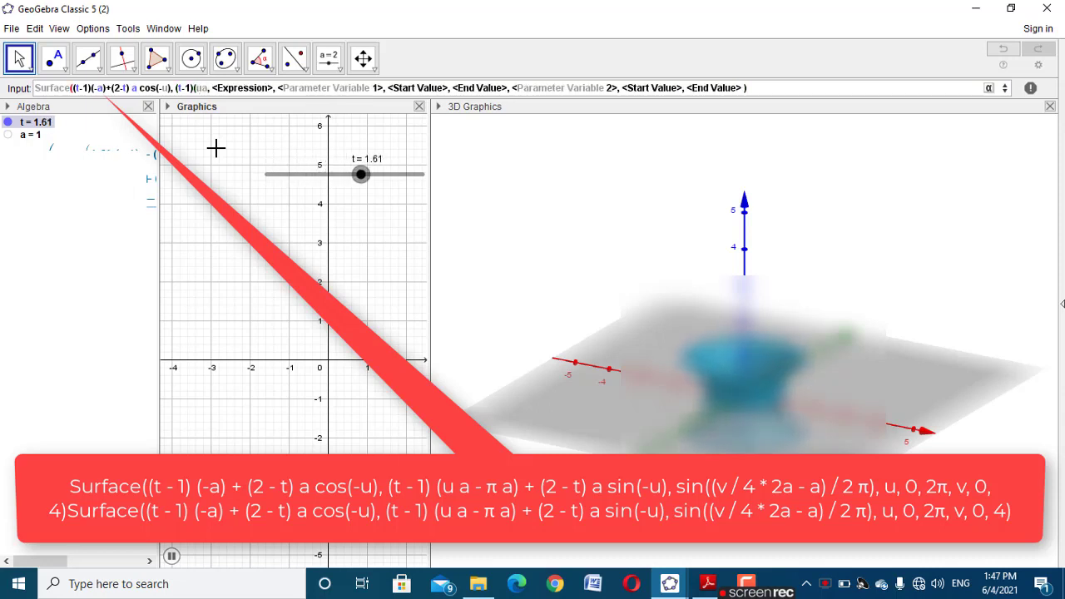
text(-)
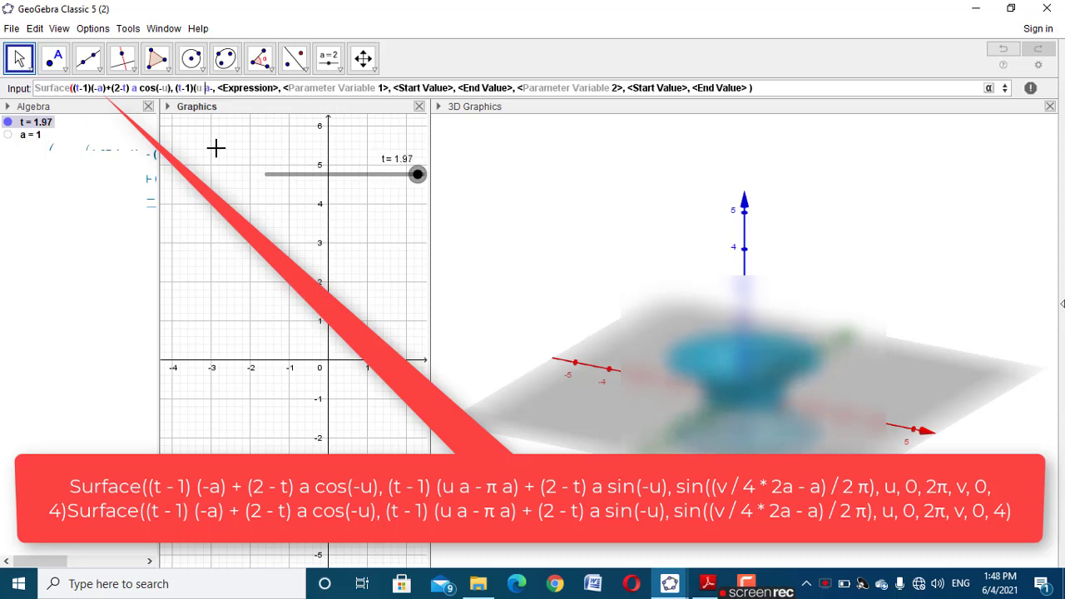
key(Right)
key(Right)
text(π)
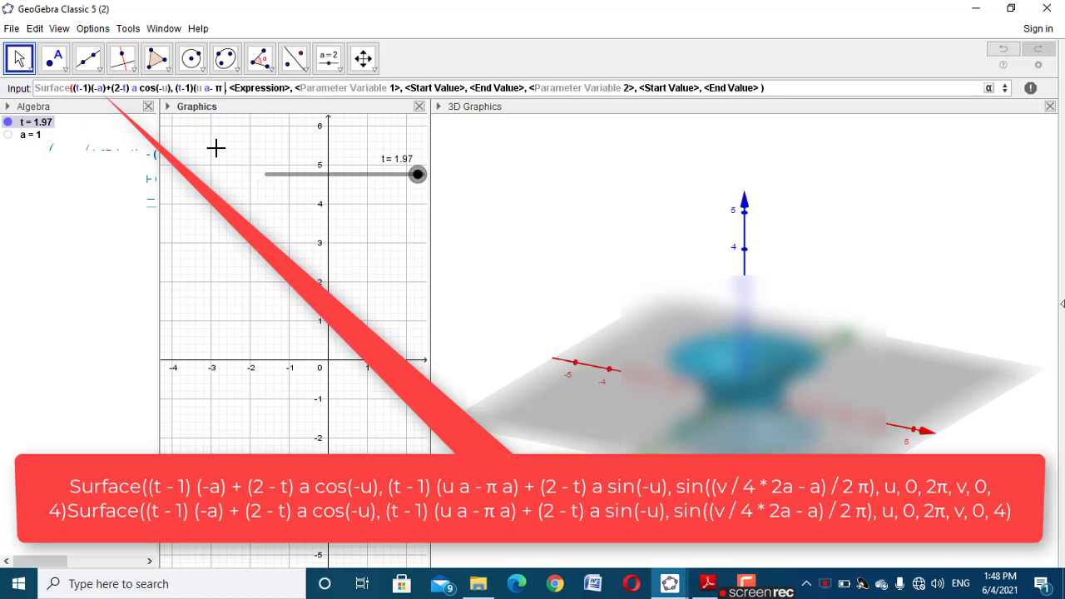
- Complete the second coordinate as (t-1)(u a- π a)+(2-t) a sin(-u)
text(a)
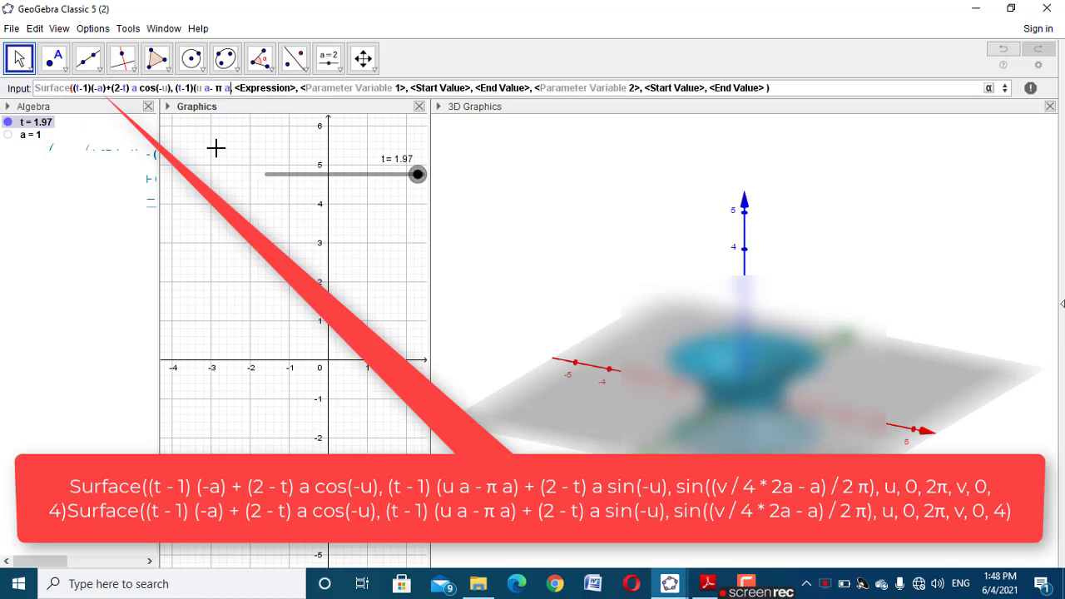
key(Tab)
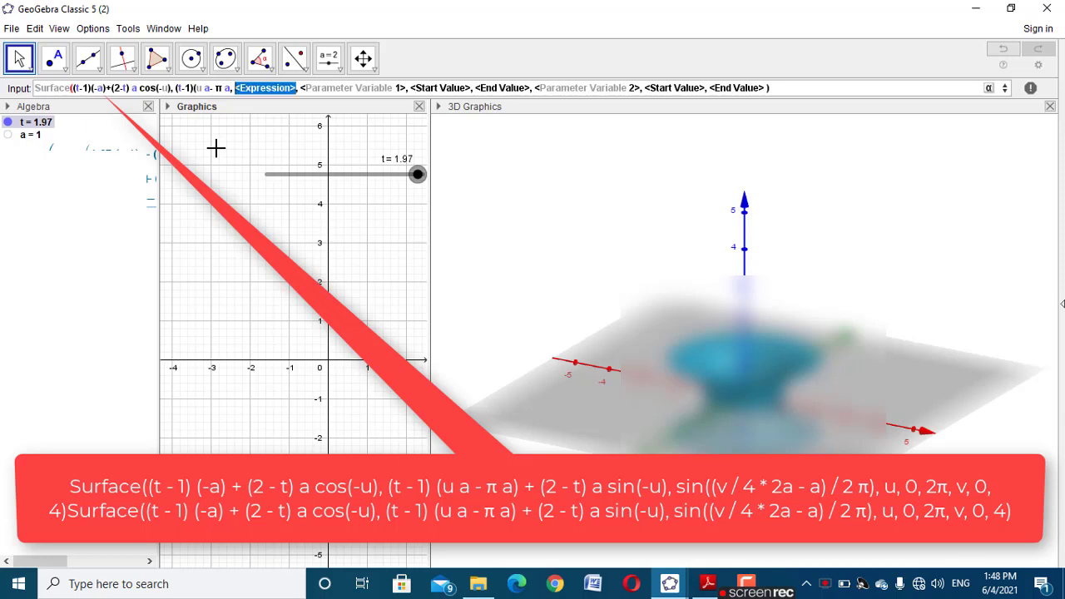
key(Left)
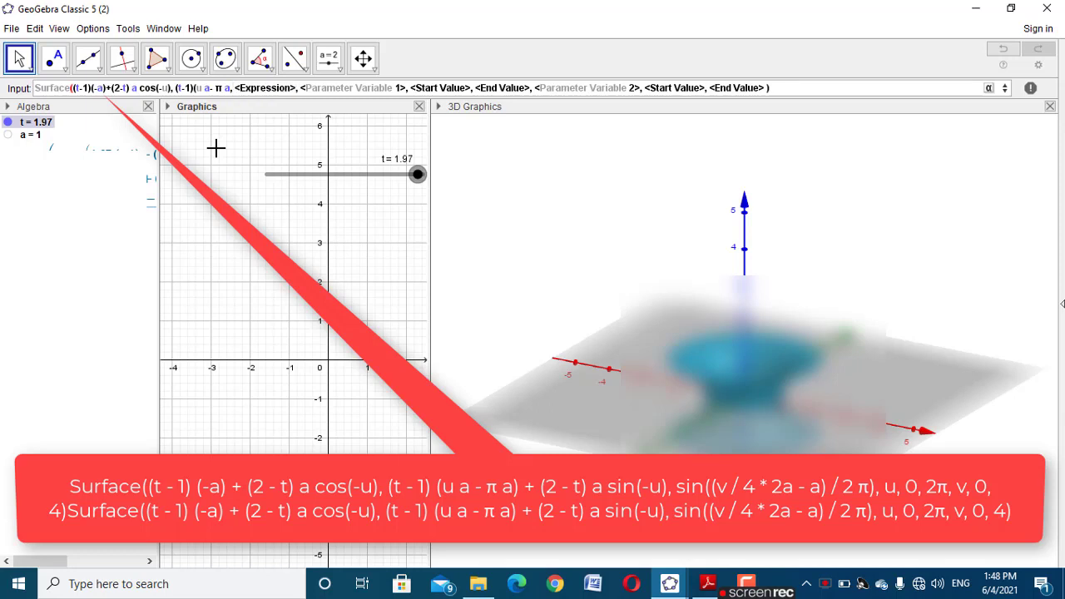
text())
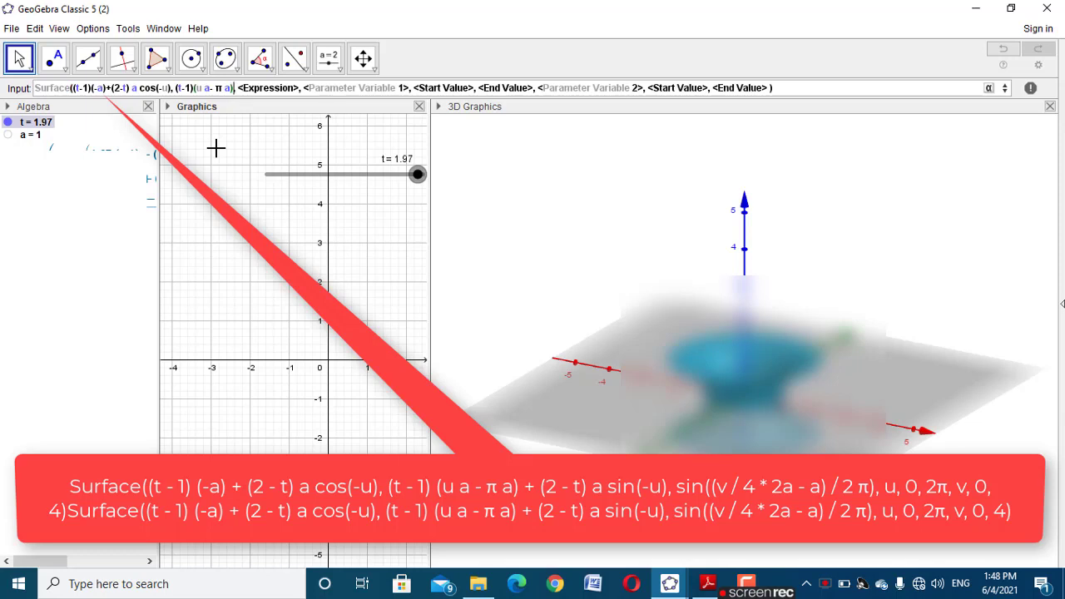
text(+()
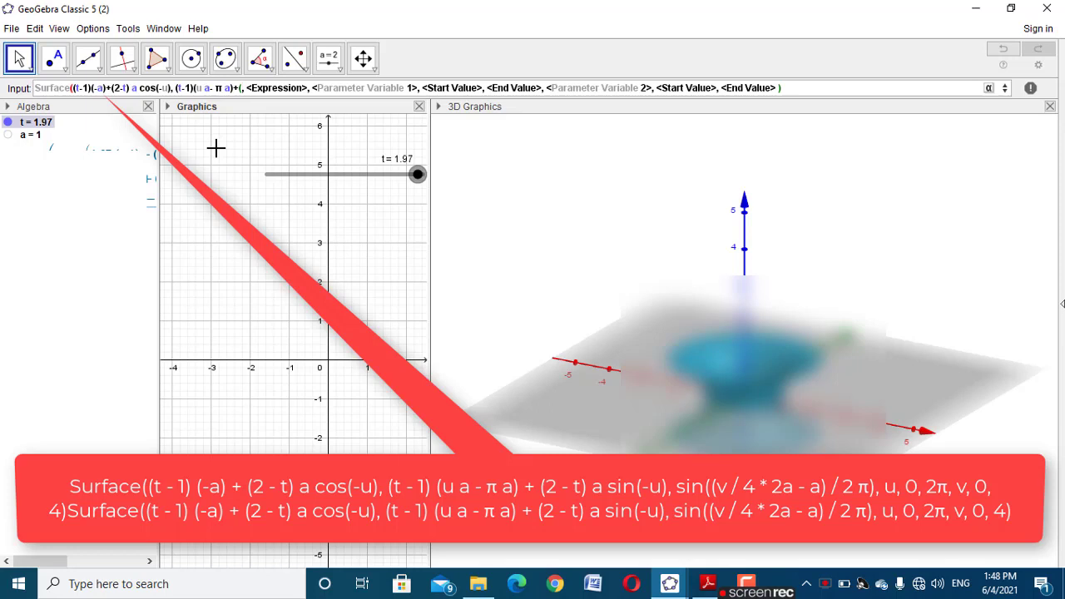
text(2-t)
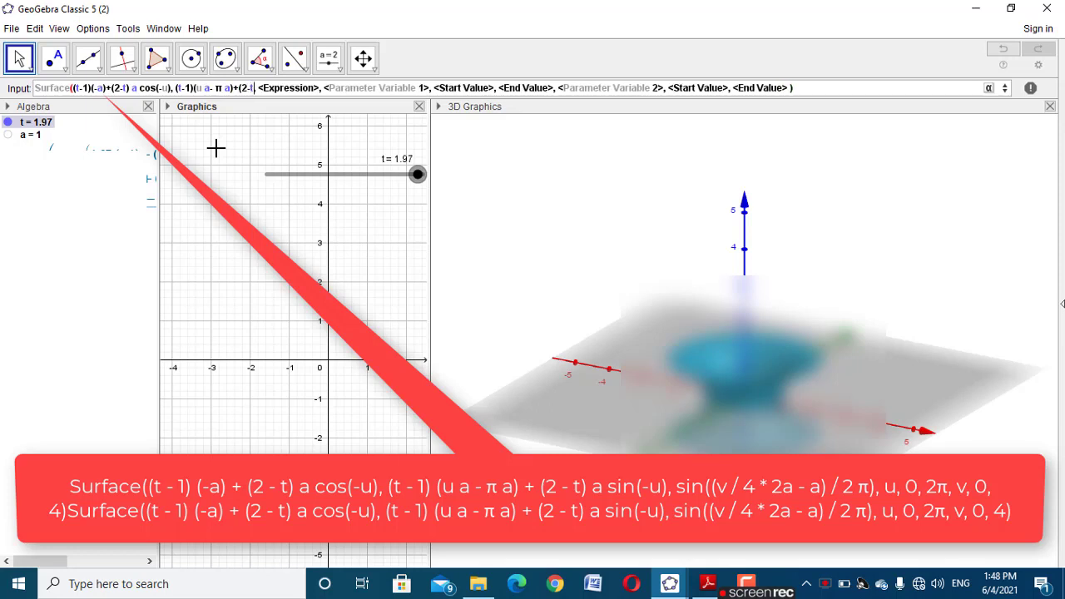
text())
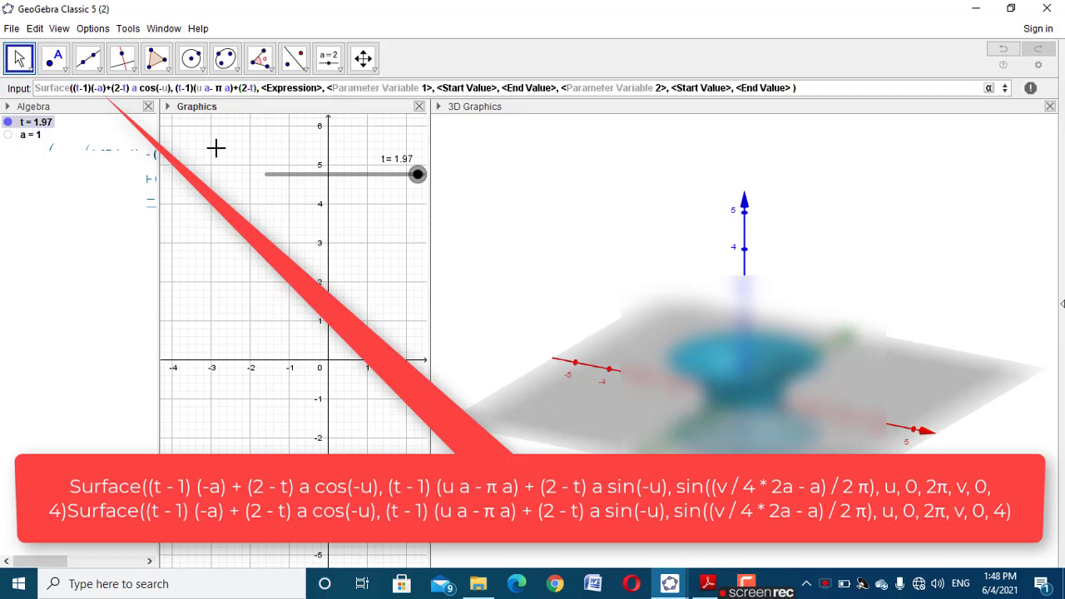
text( a)
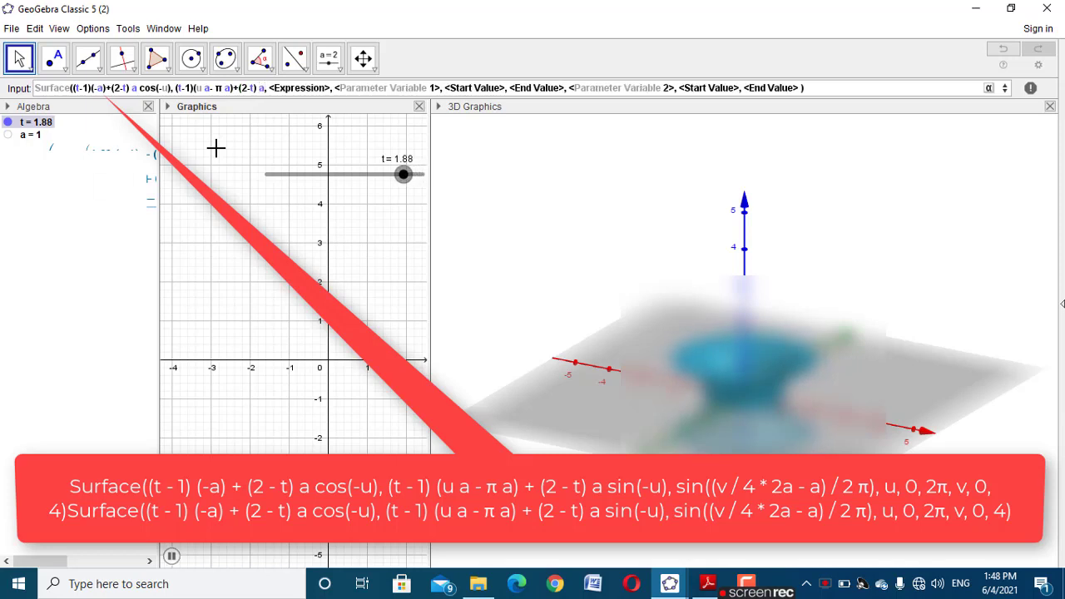
text( sin)
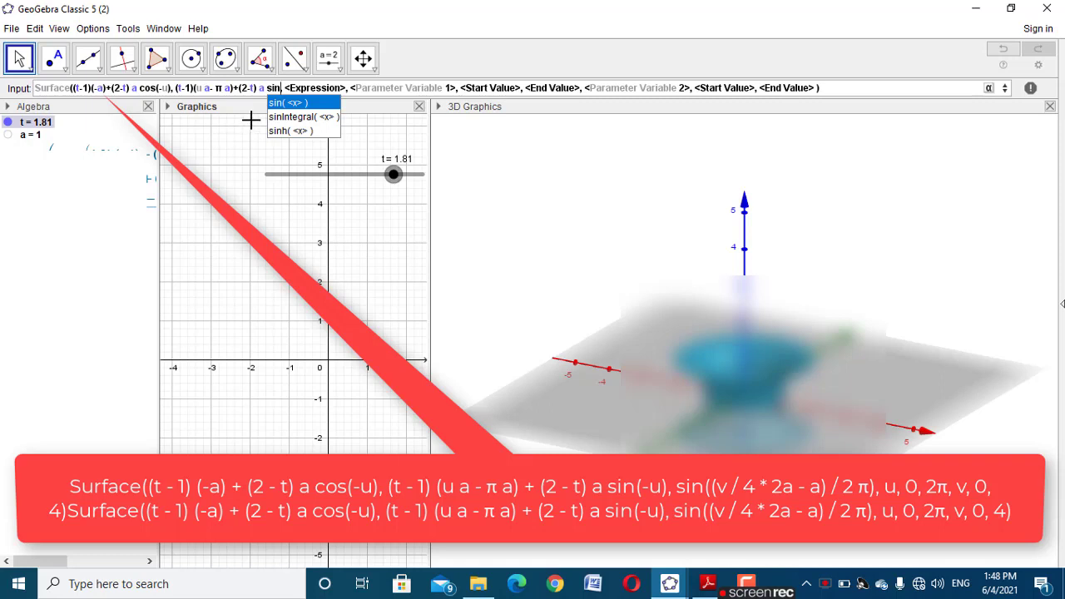
click(291, 103)
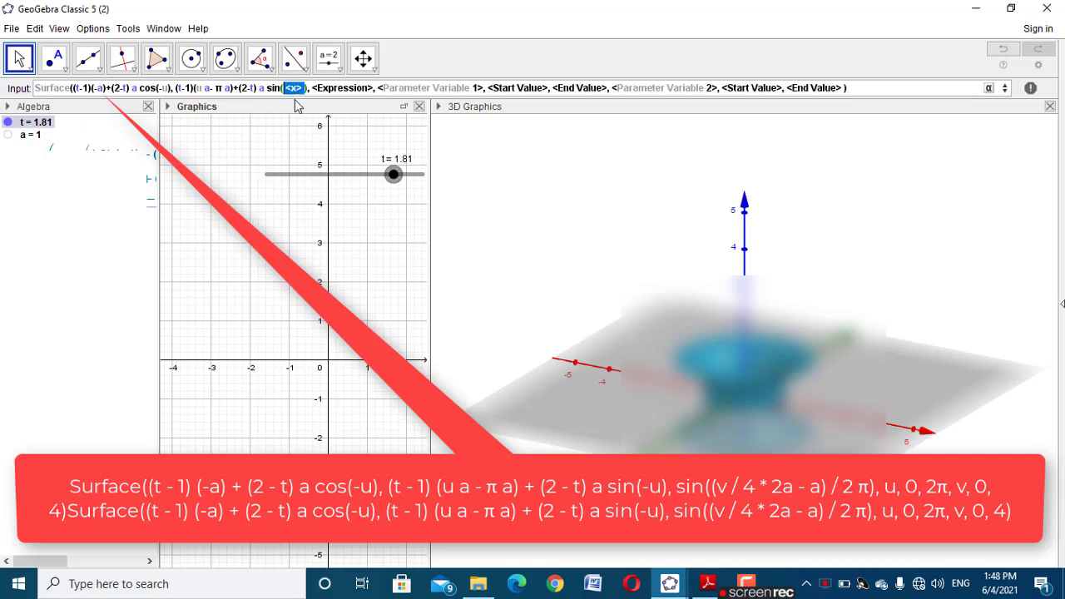
text(-u)
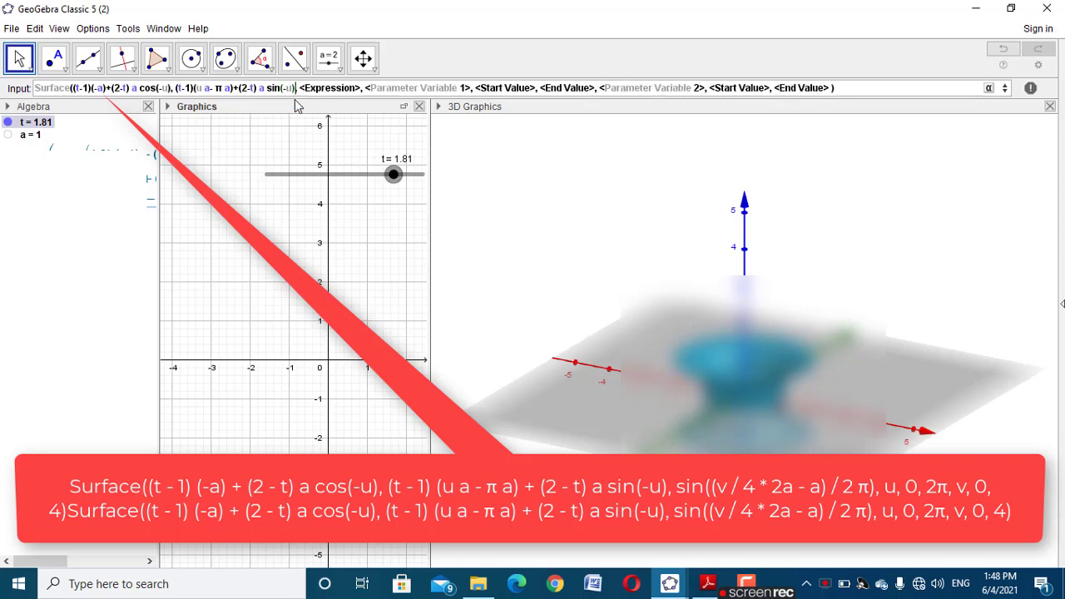
- Enter the third coordinate as sin((v/4*2 a-a)/2 π)
key(Tab)
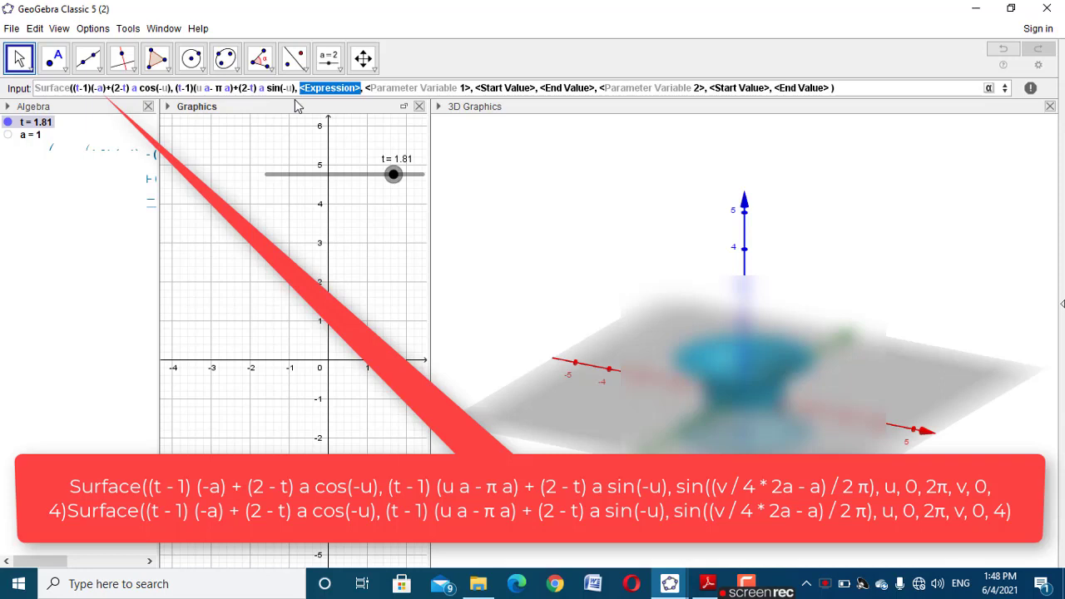
text(sin)
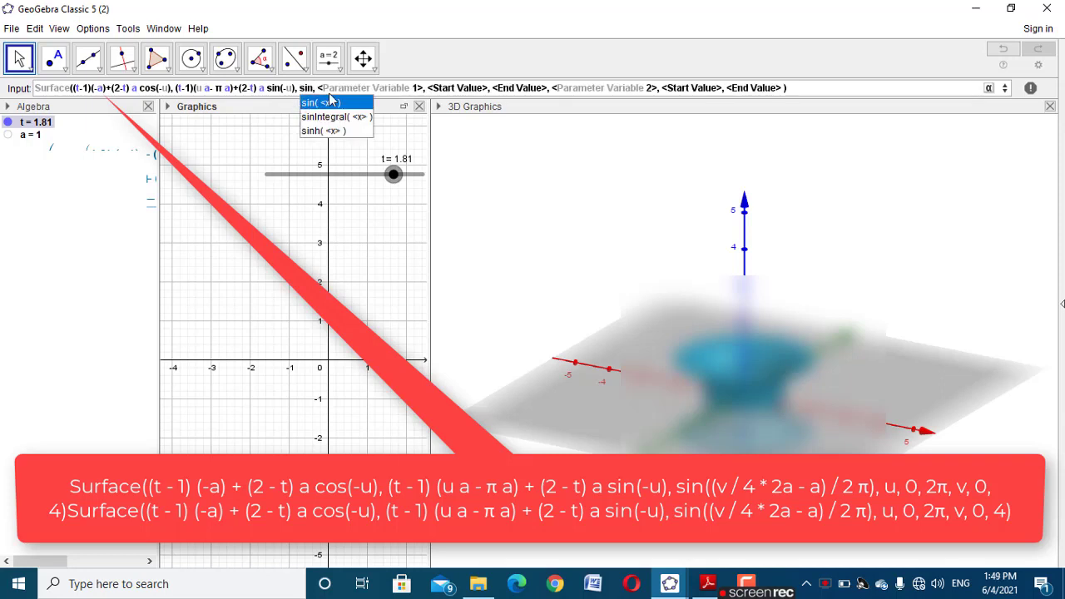
click(329, 89)
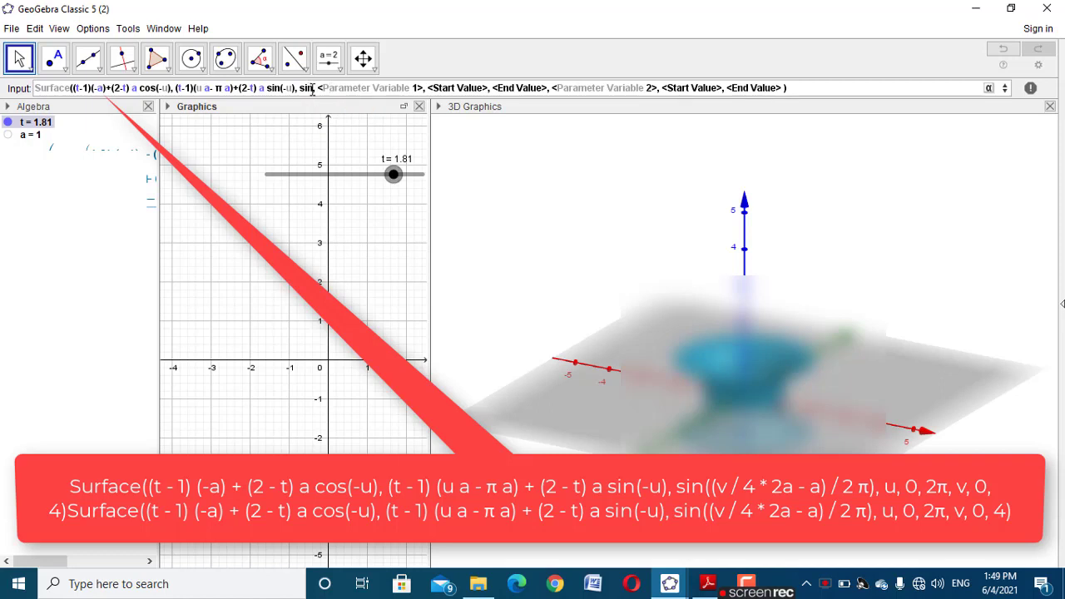
text(()
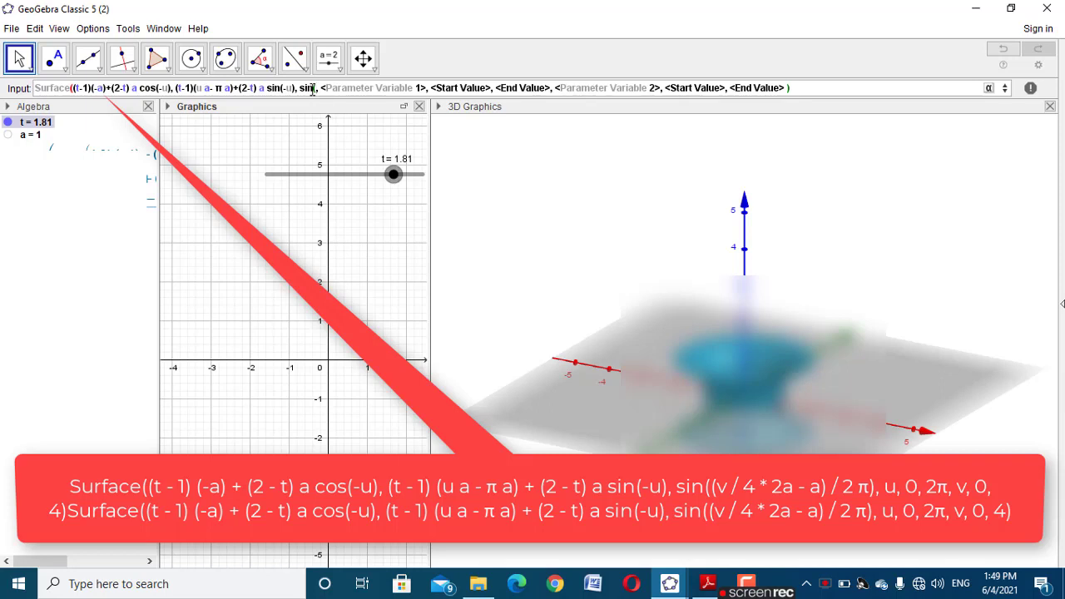
text((v)
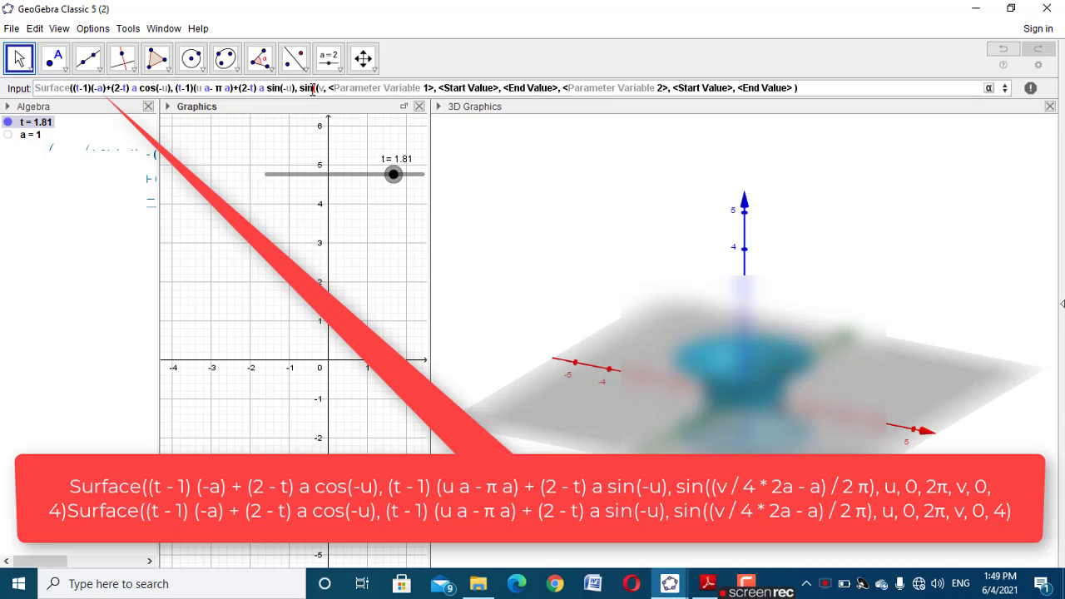
text(/4)
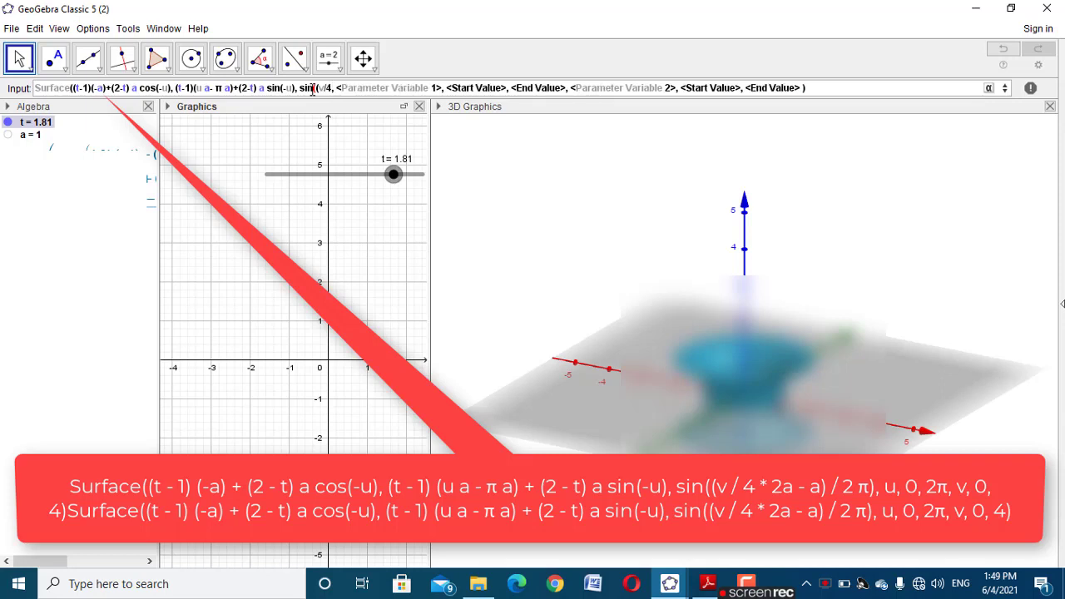
text(*2)
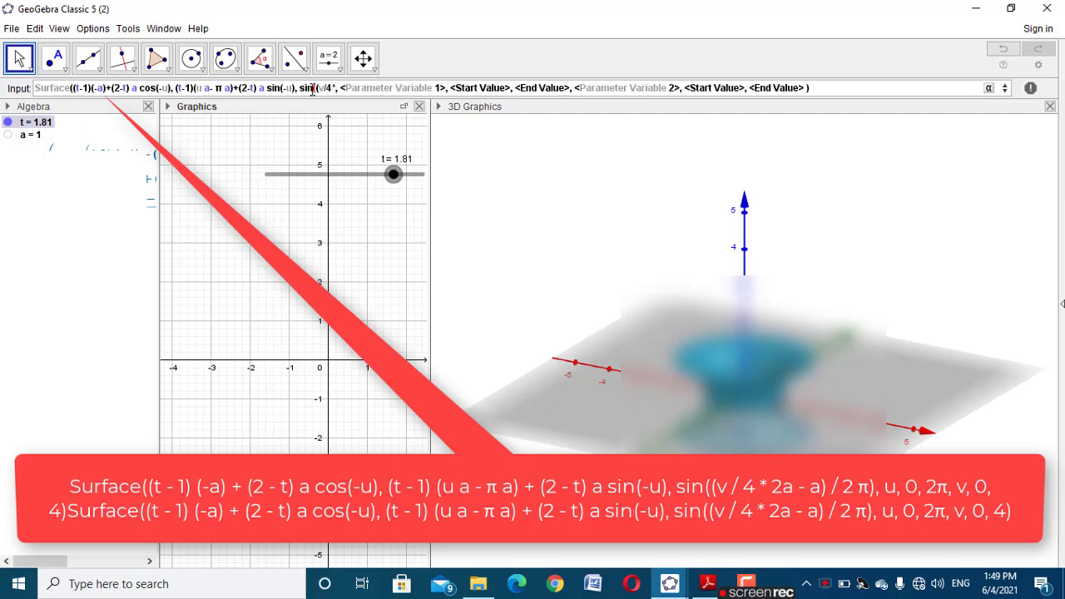
text( a)
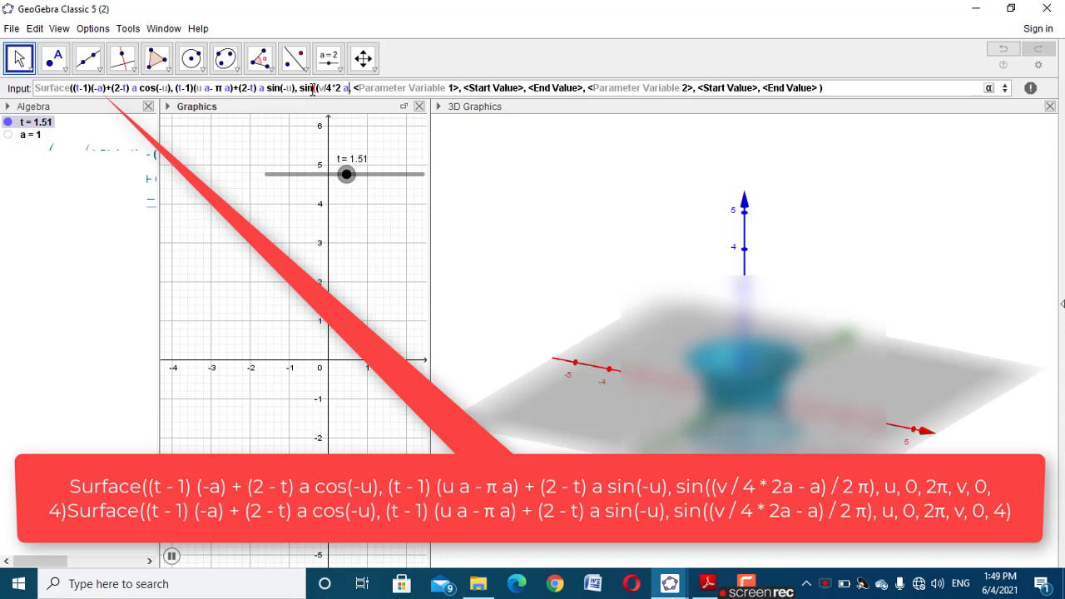
text(-a)
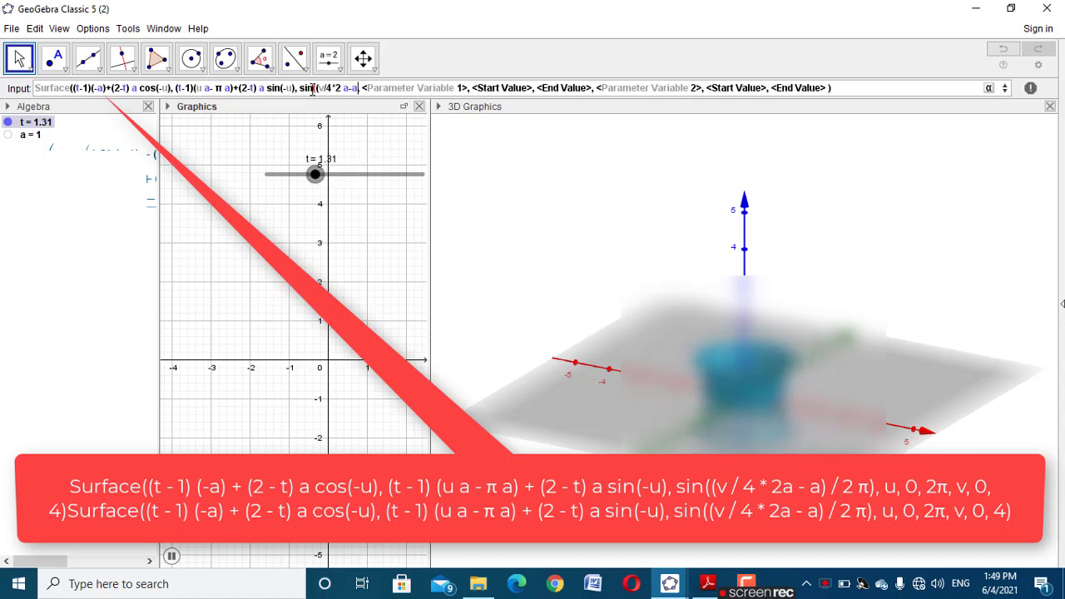
text())
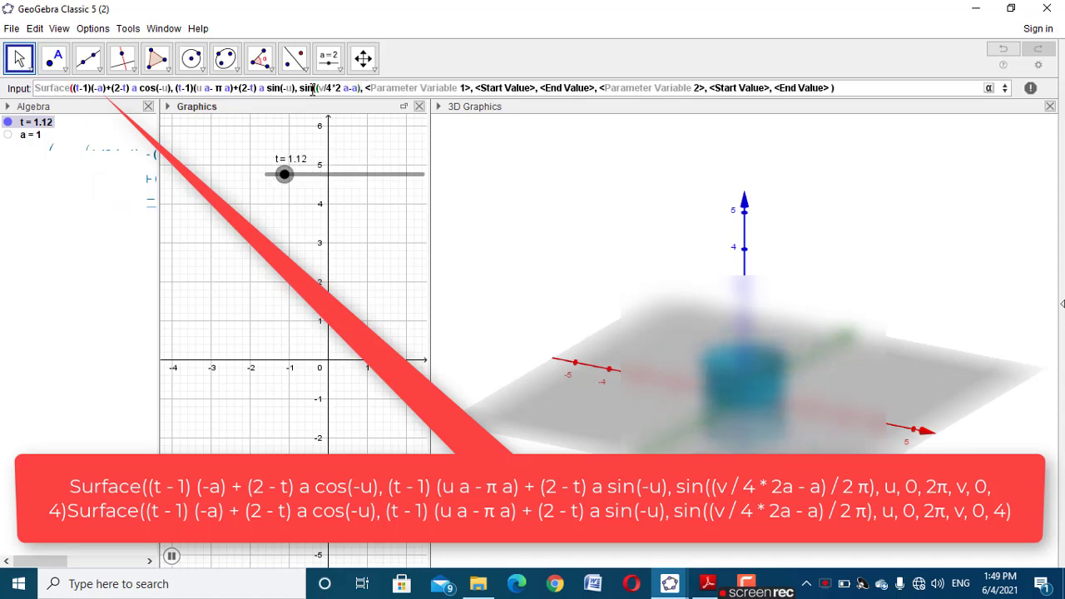
text(/2)
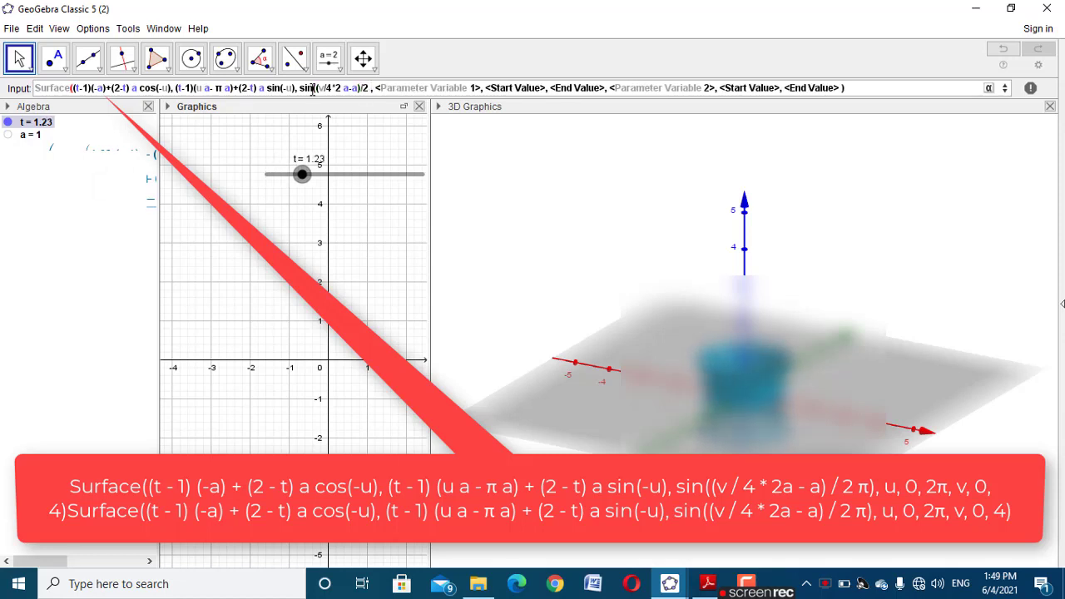
text( π )
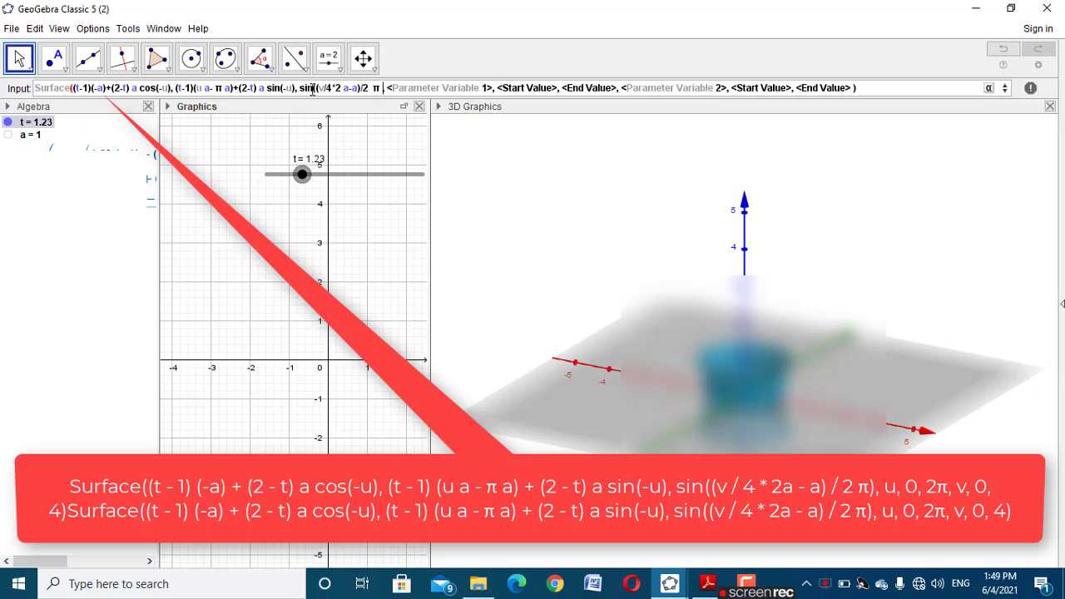
text())
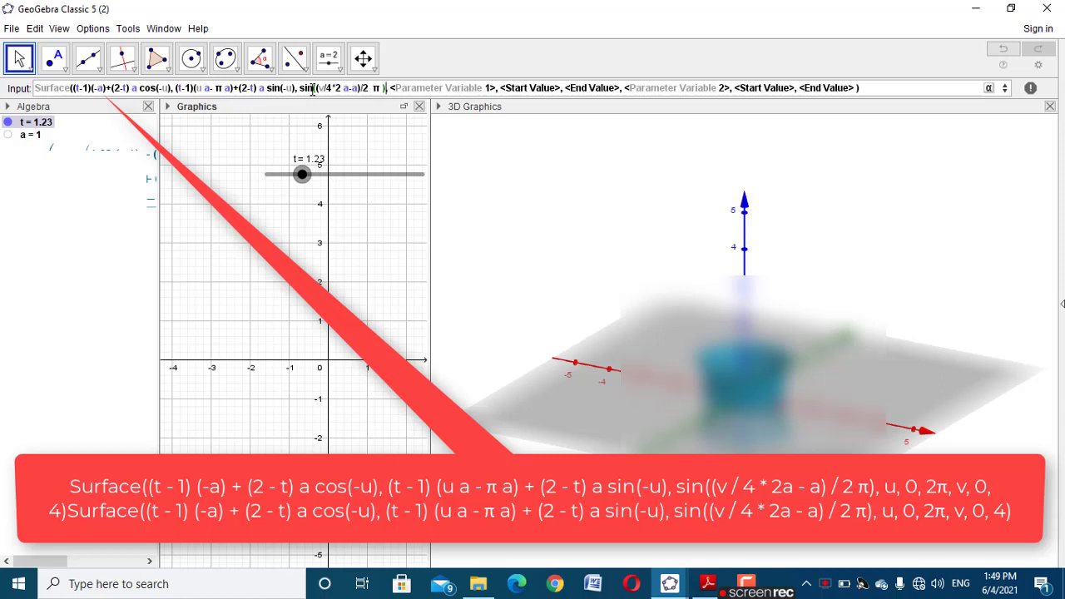
- Set the first surface parameter u to run from 0 to 2π
key(Tab)
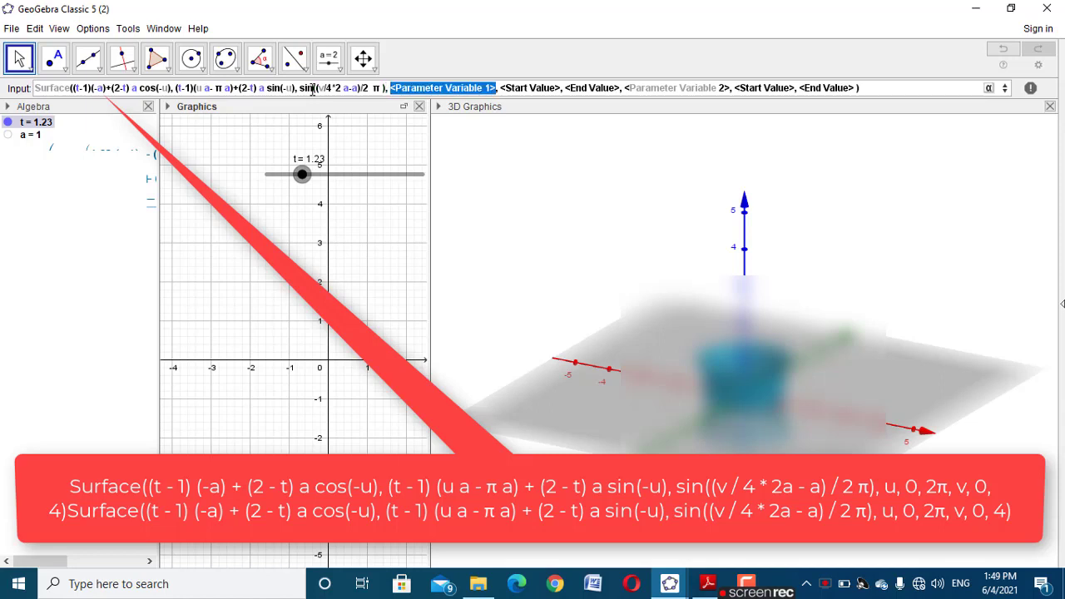
text(u)
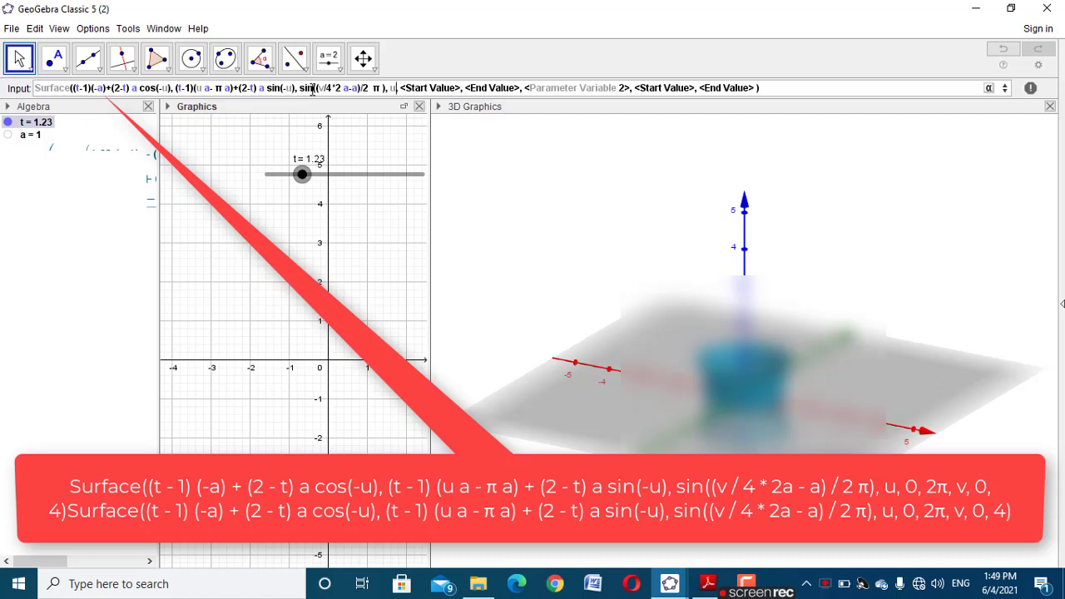
key(Tab)
text(0)
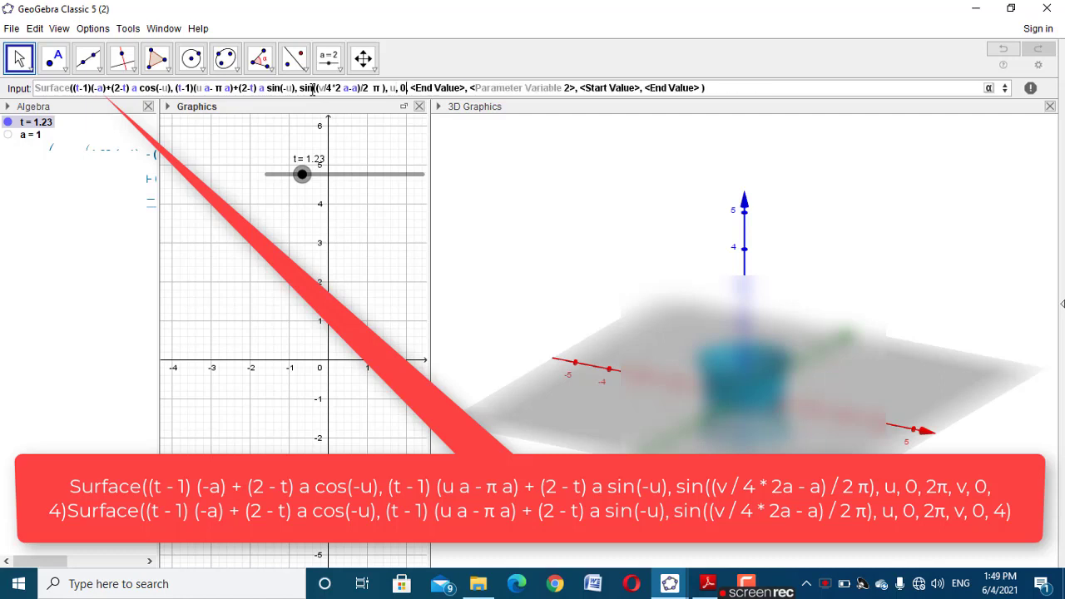
key(Tab)
text(2π)
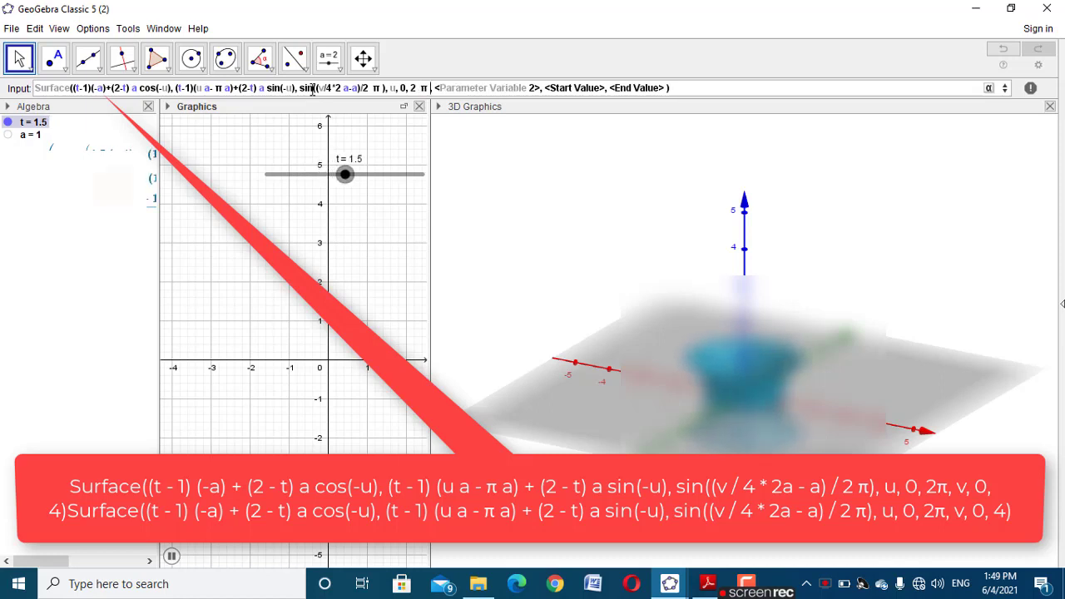
- Let v run from 0 to 4, create surface c, and shift slider t left
key(Tab)
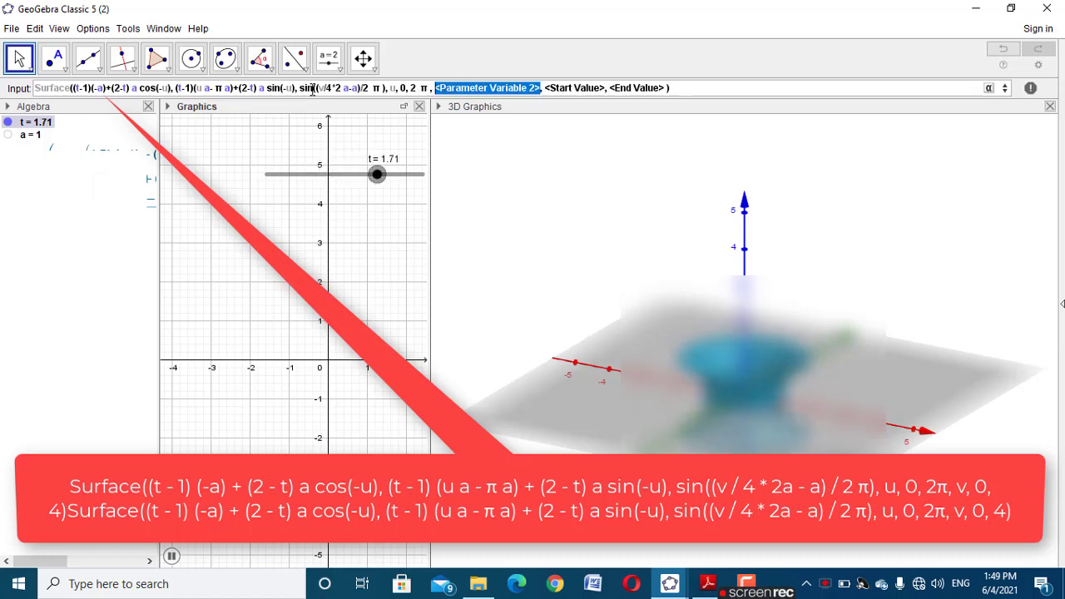
text(v)
key(Tab)
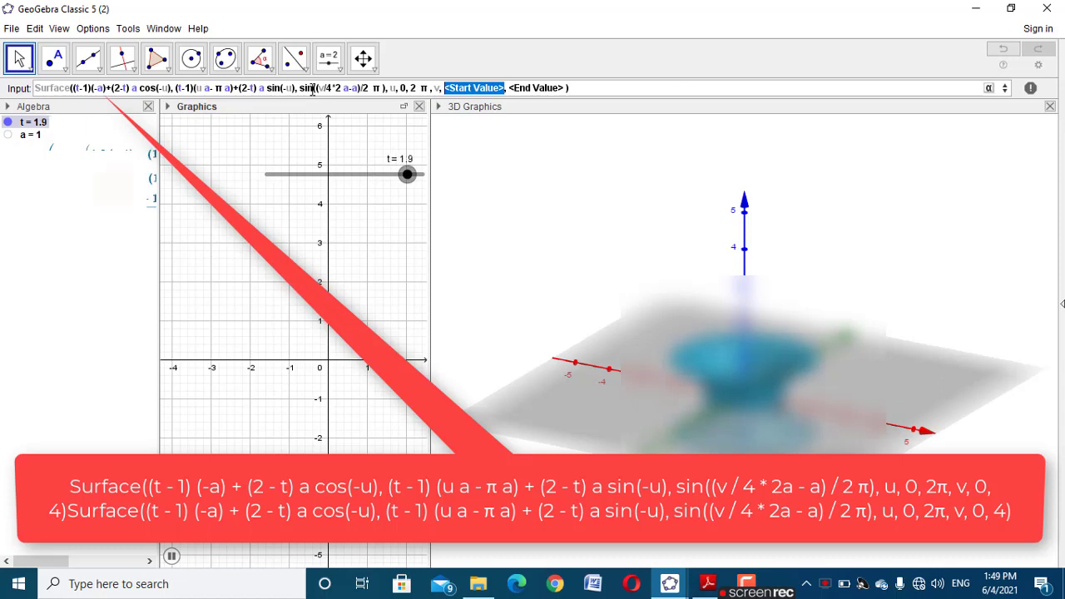
text(0)
key(Tab)
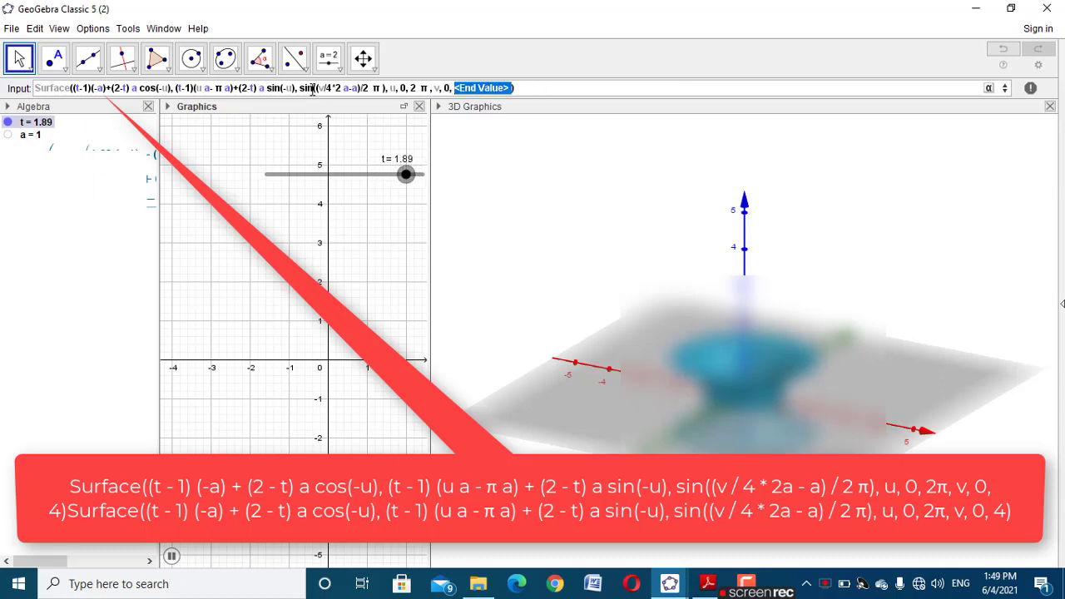
text(4)
key(Return)
drag(319, 180, 286, 173)
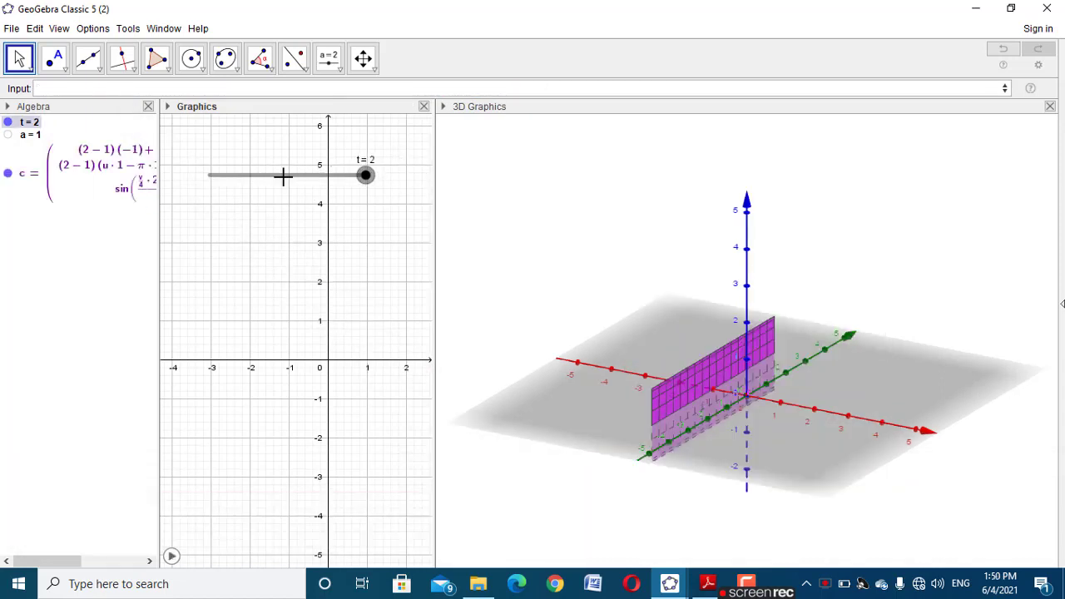
click(313, 89)
- Begin a Curve command whose first expression reads (-a, t*2 π a -
text(curv)
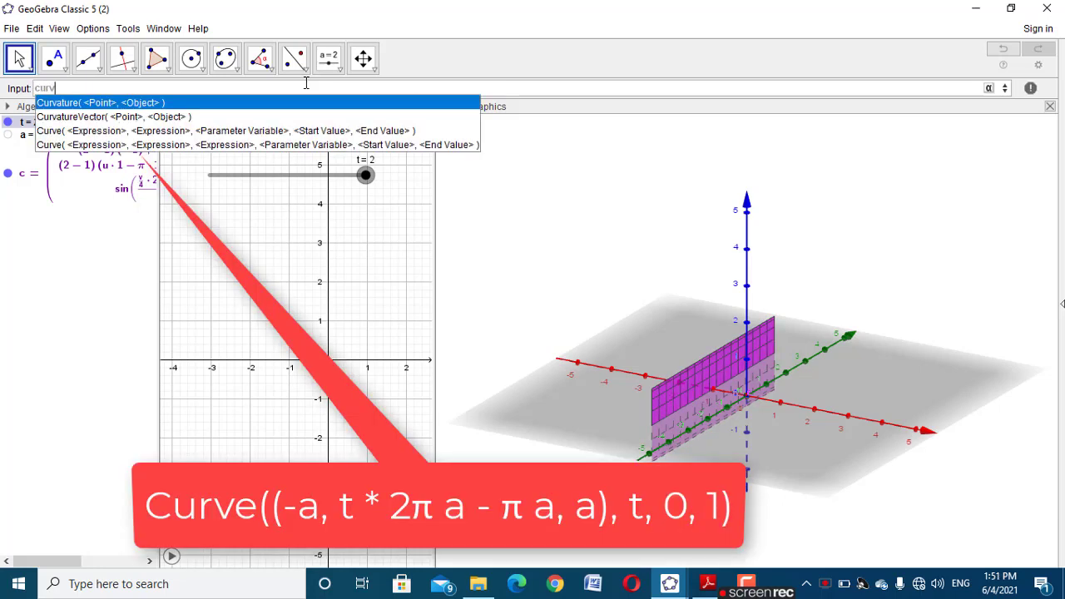
text(e)
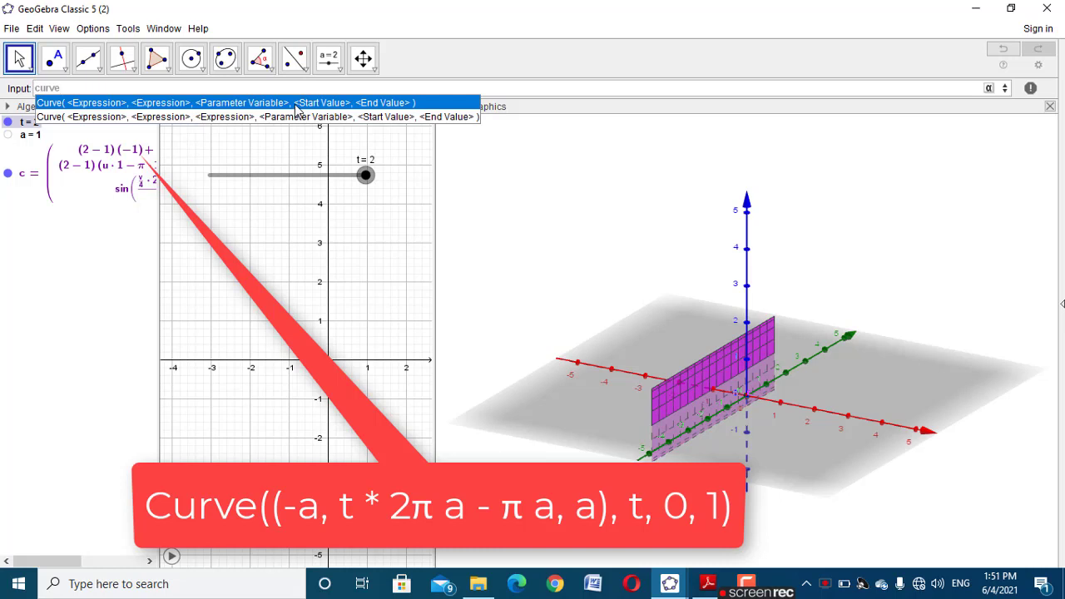
click(300, 104)
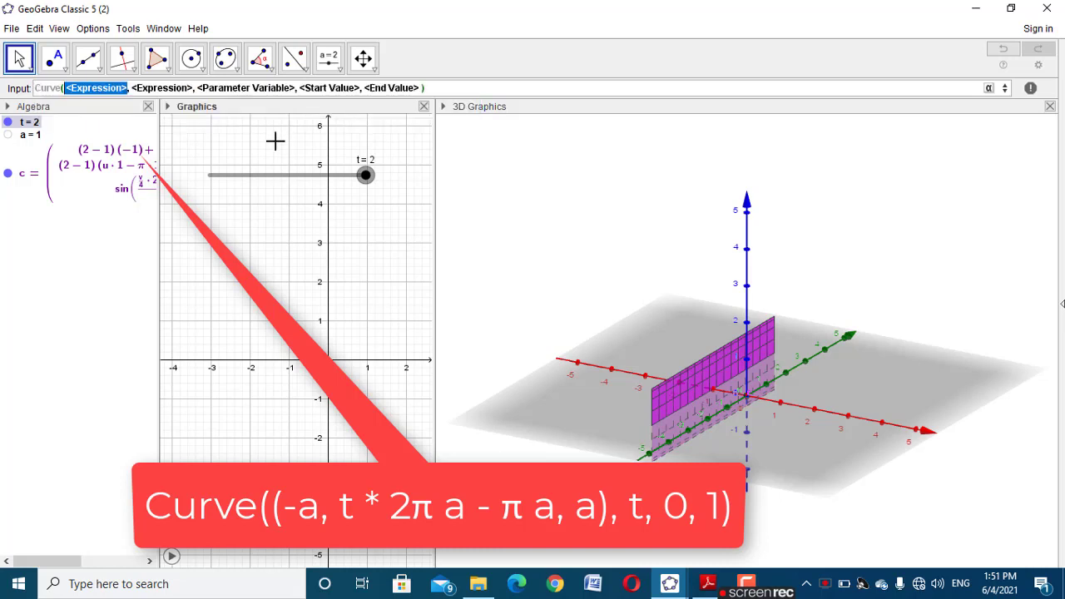
text(()
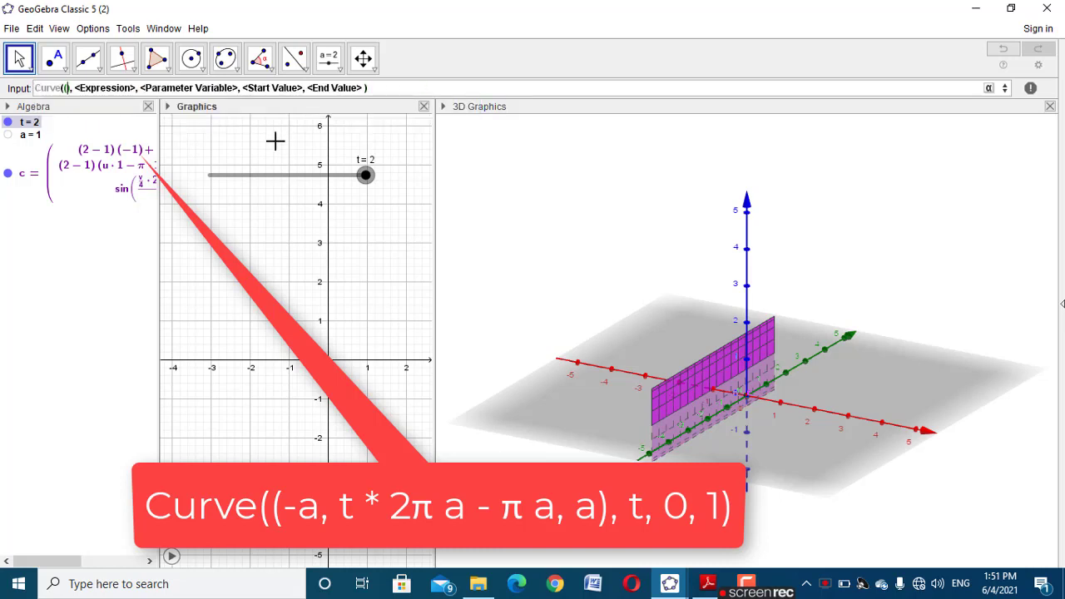
text(-a)
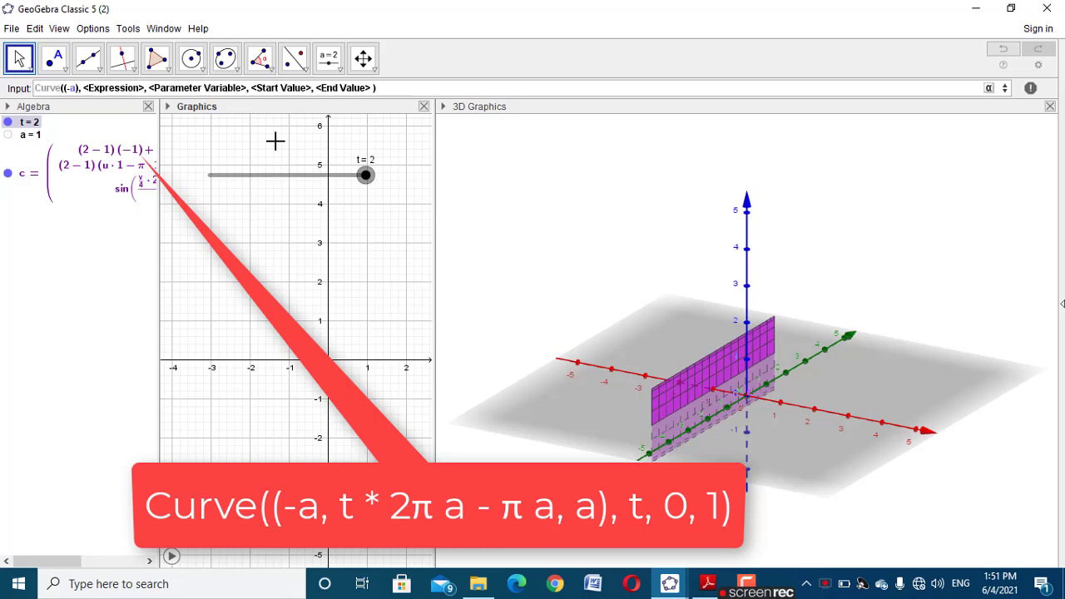
key(BackSpace)
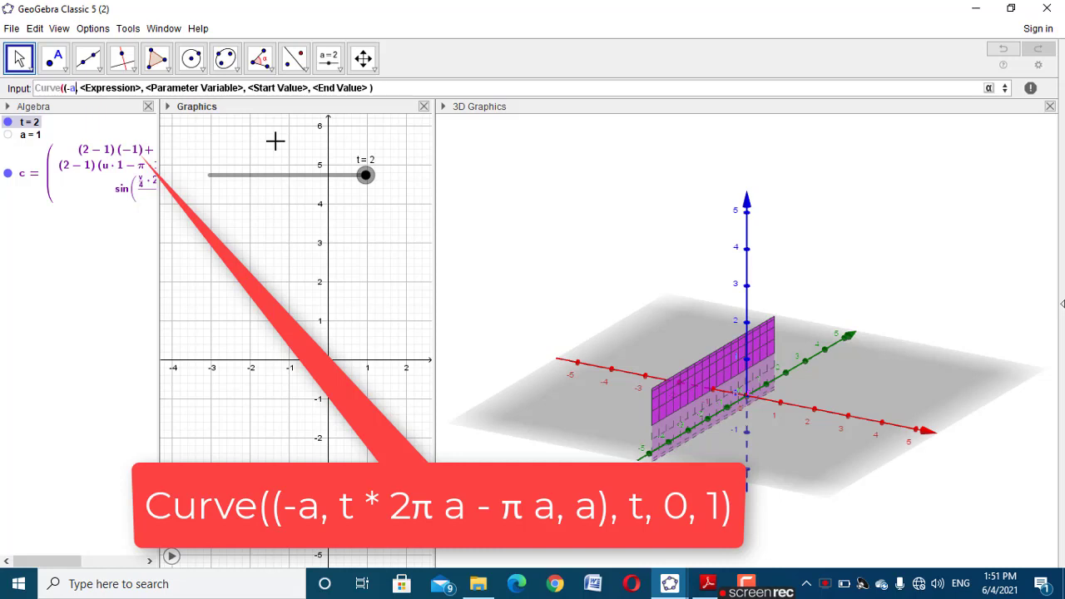
key(Tab)
text(t*)
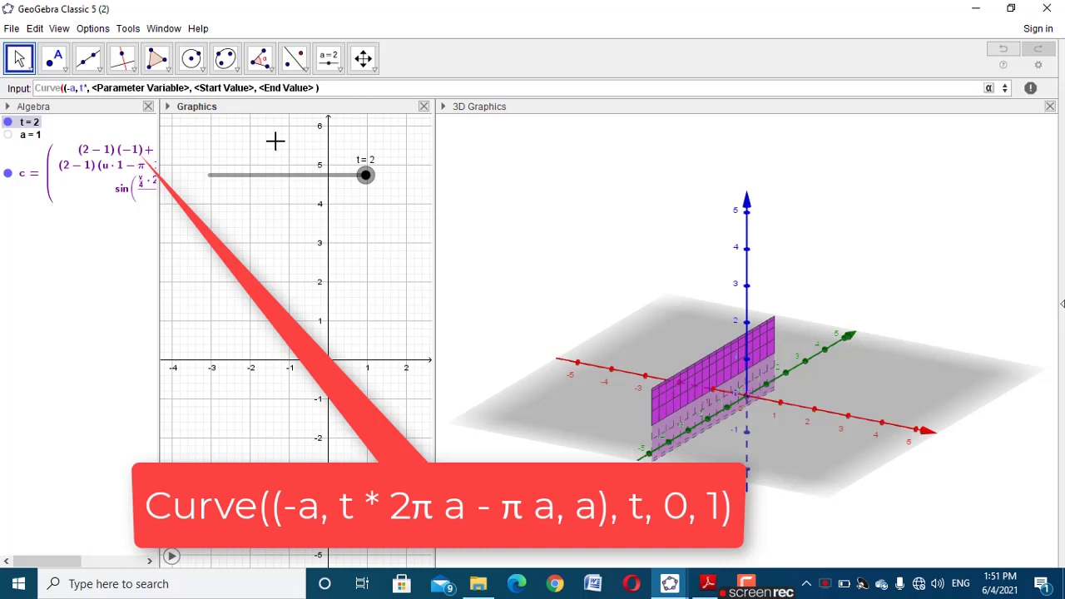
text(2 π a)
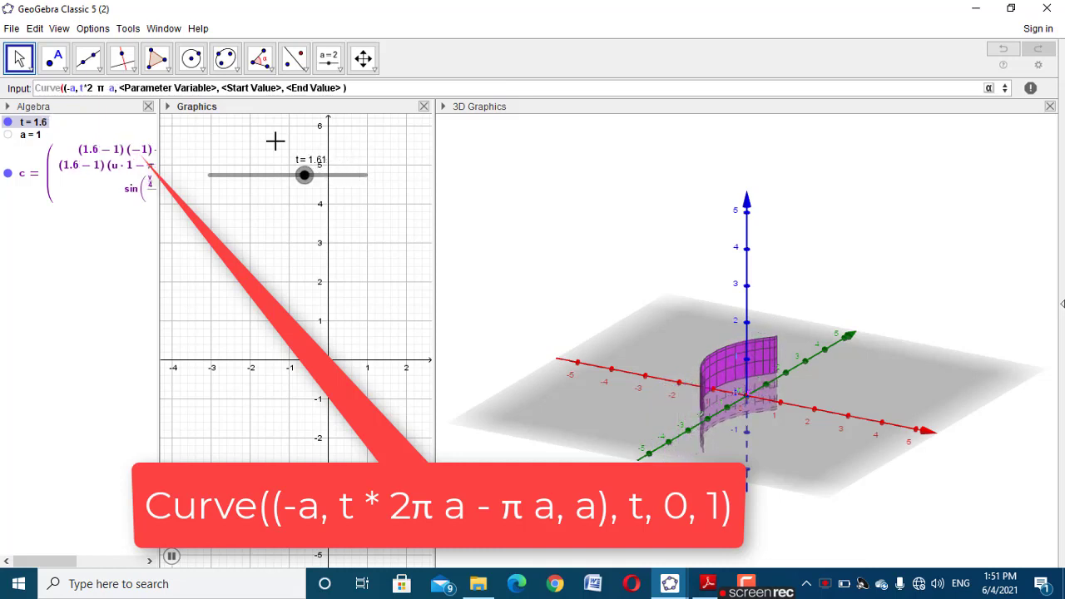
text( -)
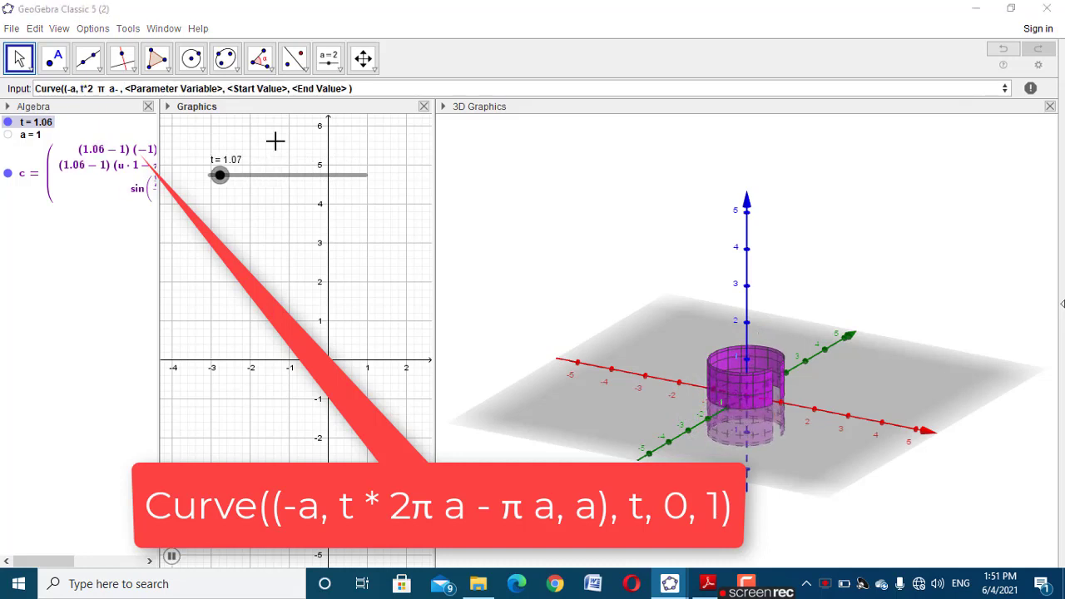
key(super+p)
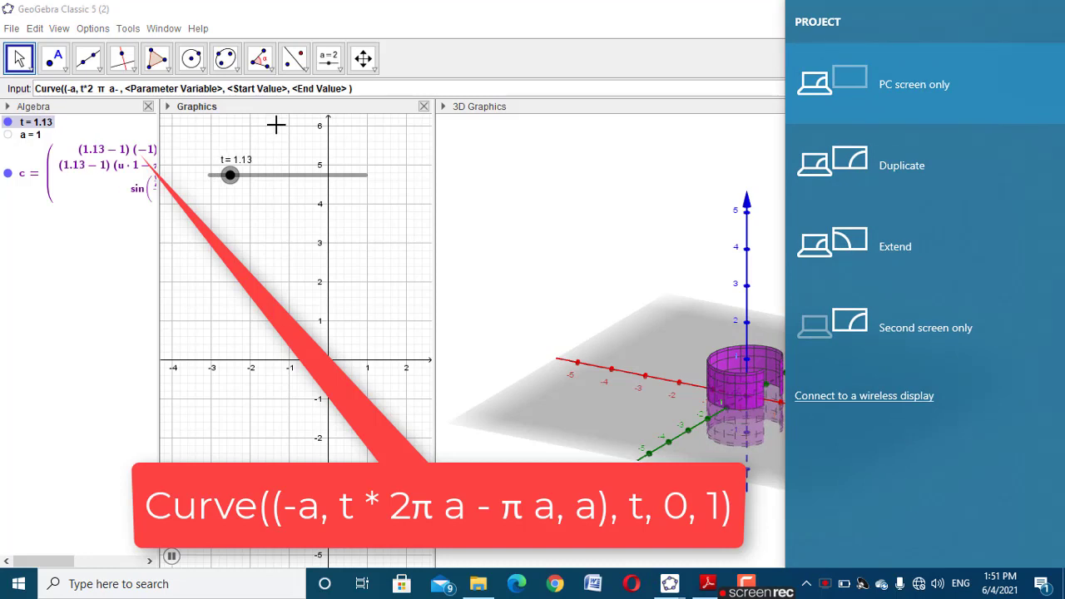
- Complete the command as Curve((-a, t*2 π a- π a, a), t, 0, 1)
click(471, 221)
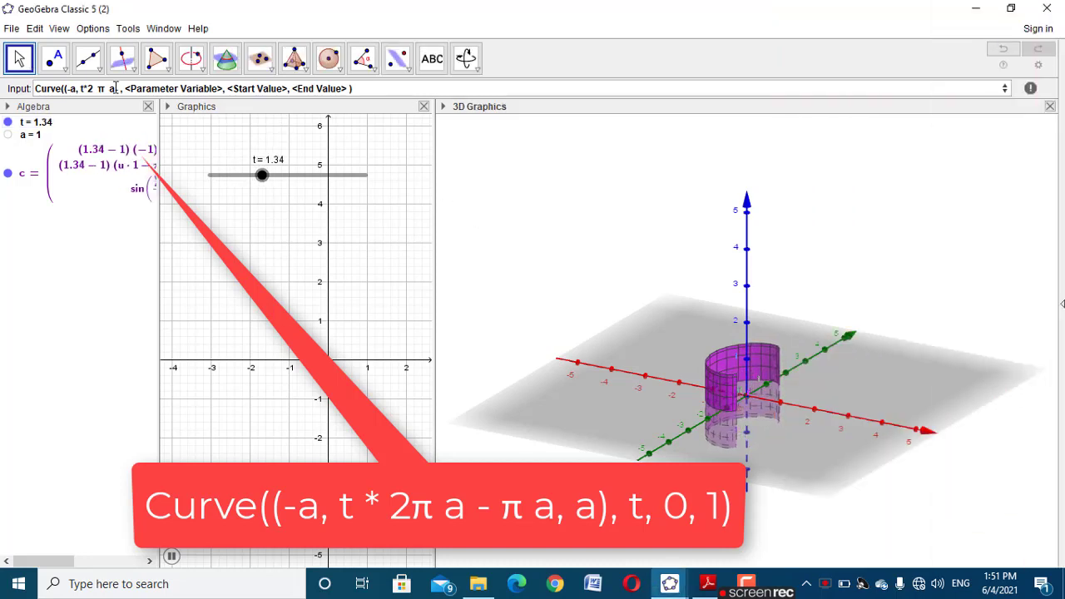
click(122, 88)
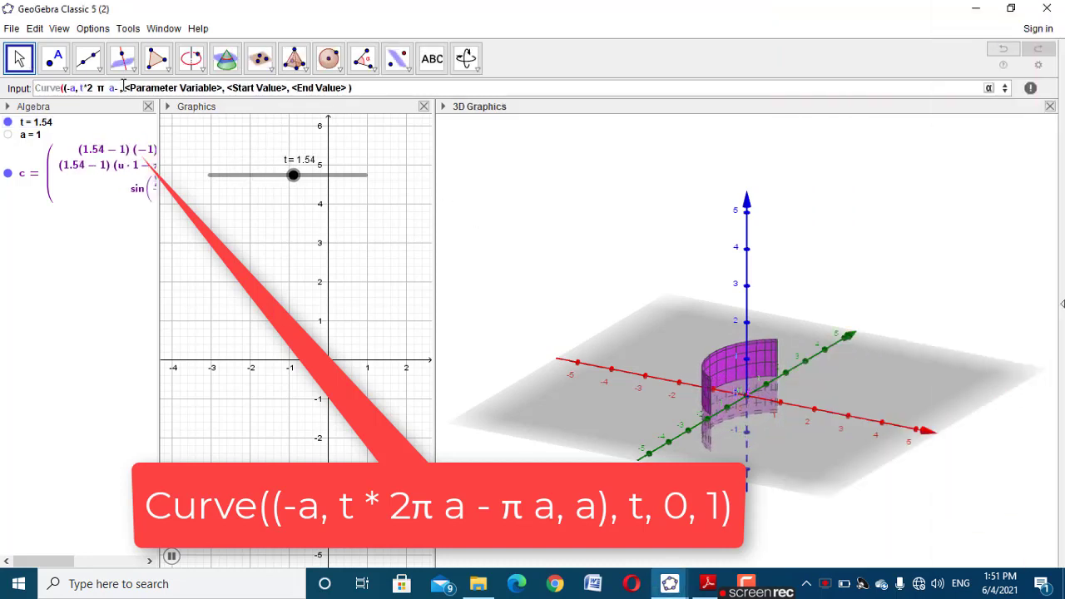
text(π)
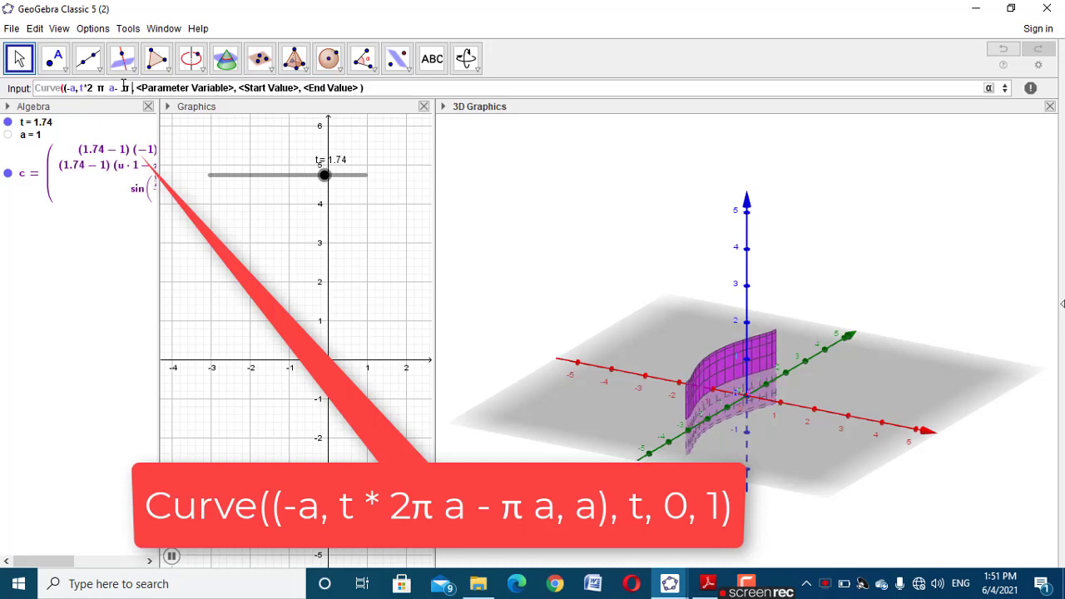
text( a,)
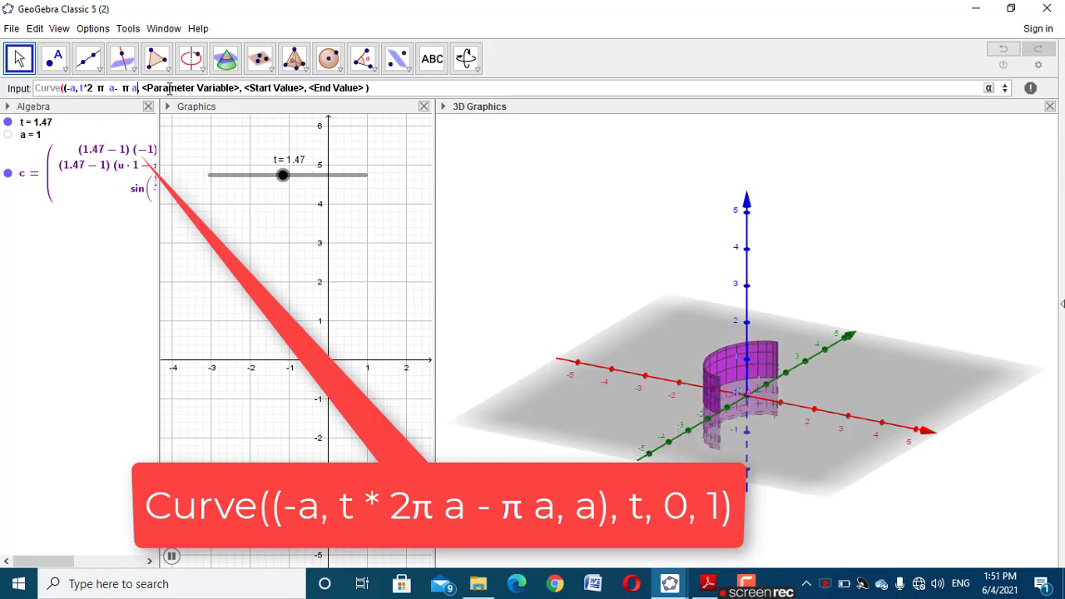
click(168, 89)
text(a)
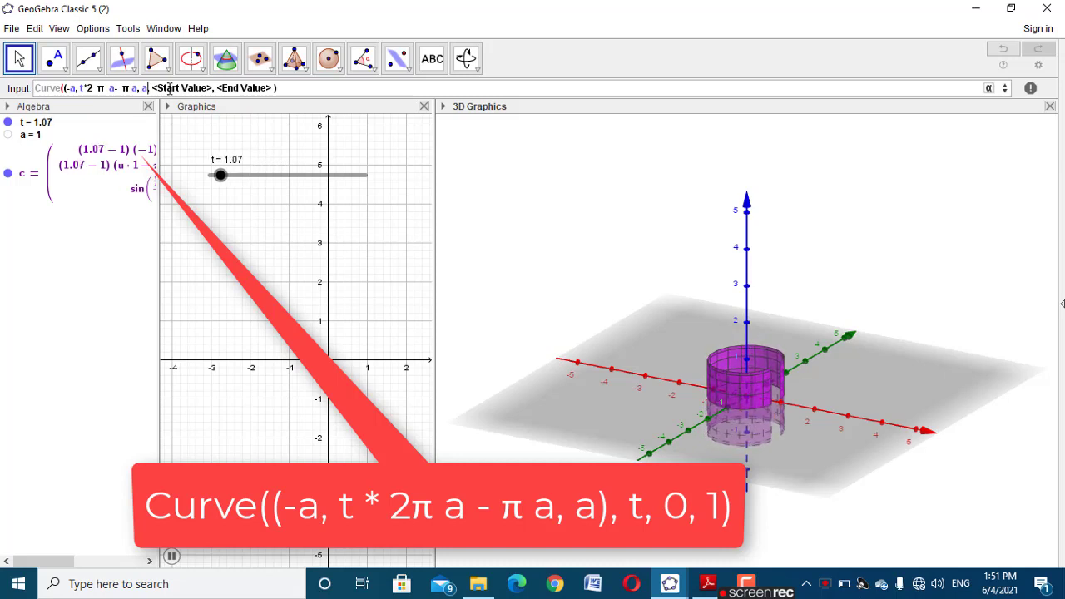
text())
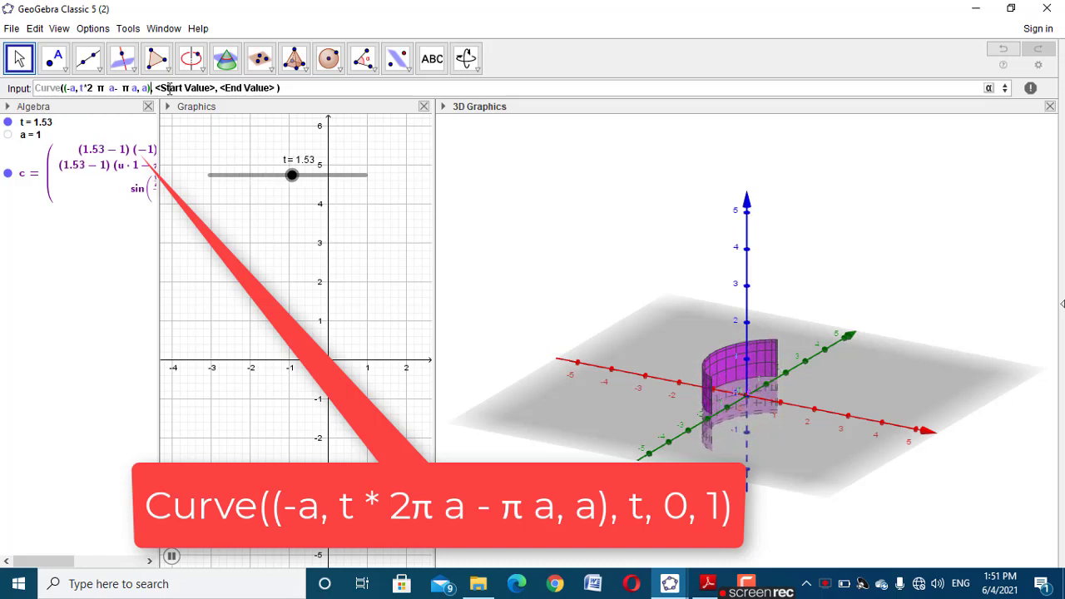
click(169, 88)
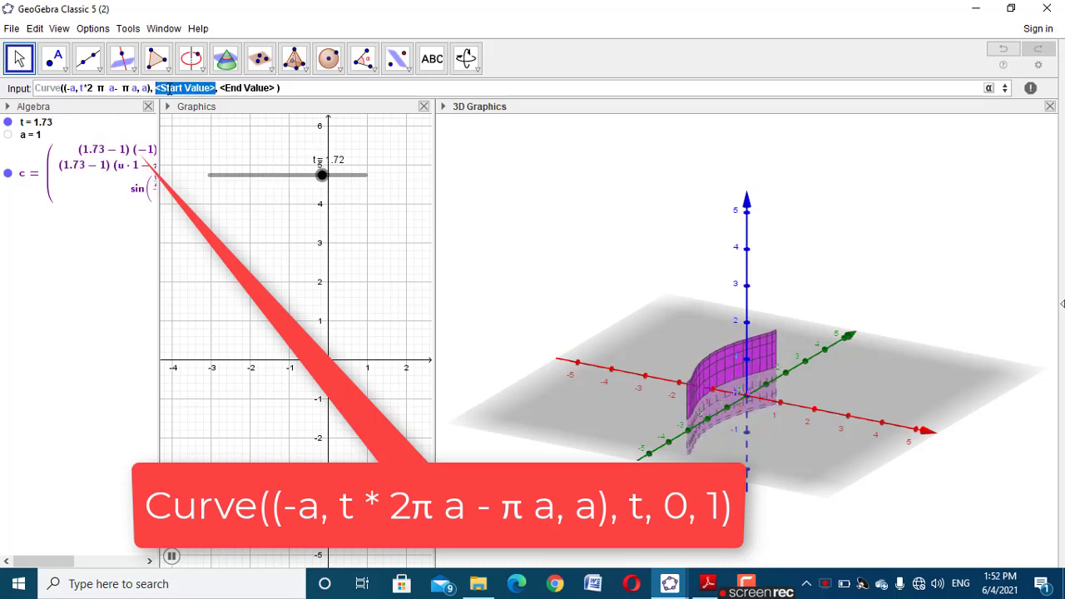
text(t)
key(Tab)
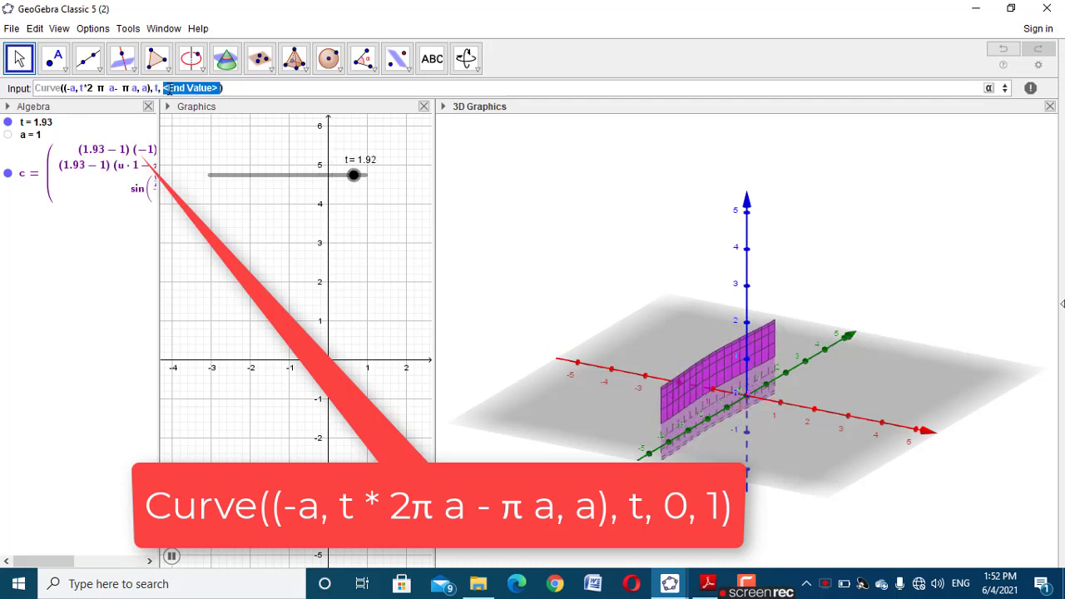
text(0)
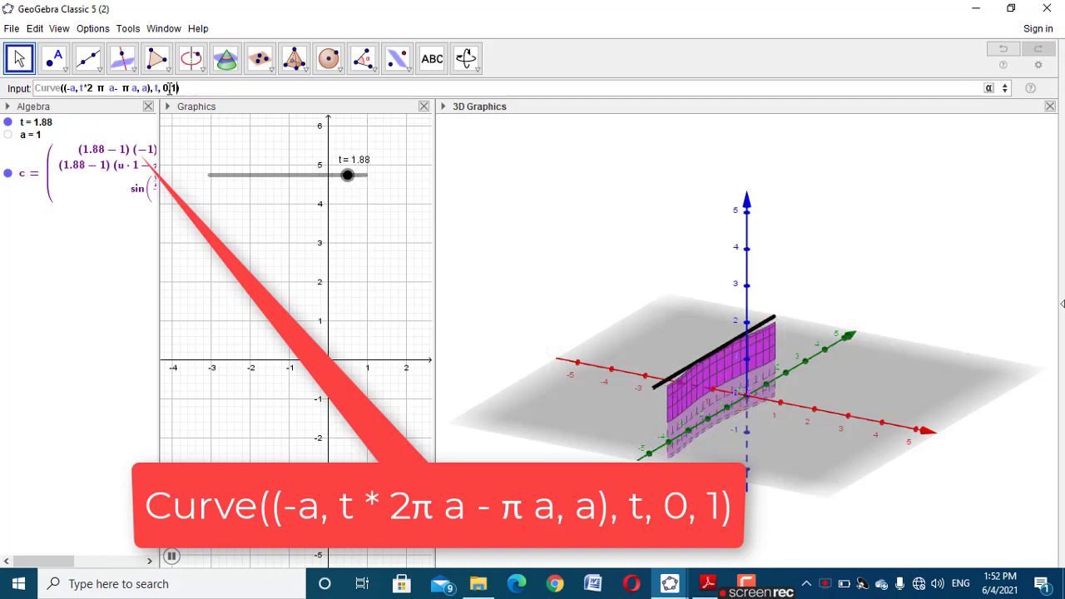
text(,1)
- Create curve b, set slider t to 2, and inspect b's definition without changing it
key(Return)
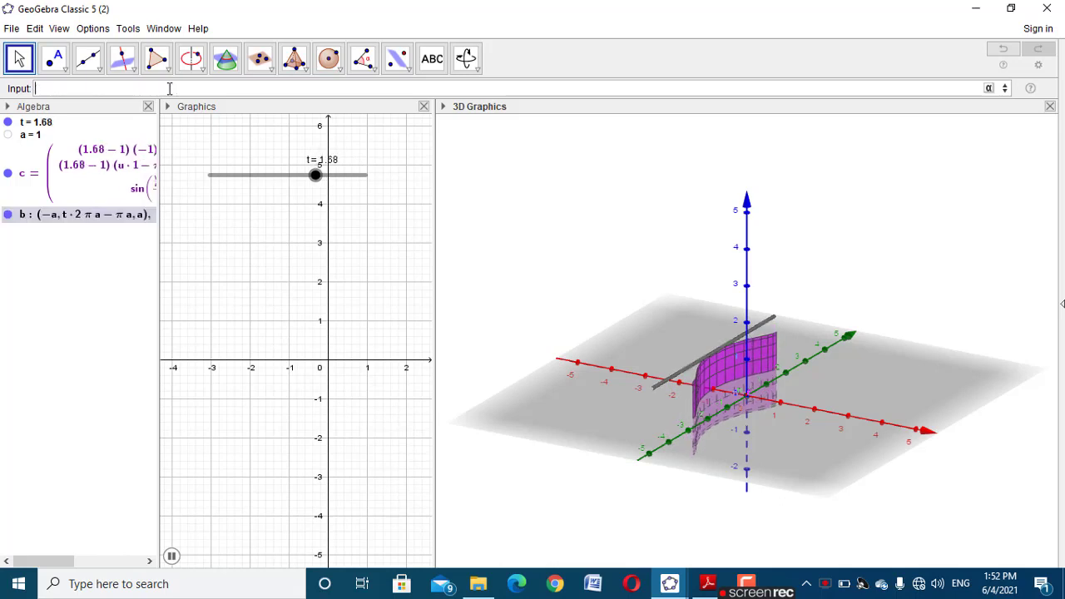
drag(292, 174, 388, 185)
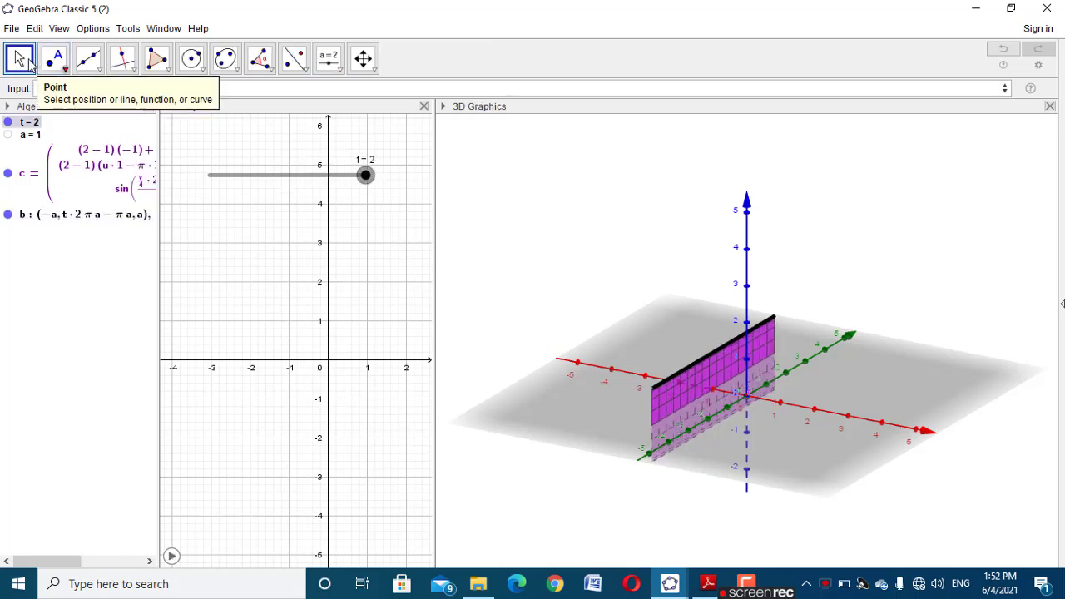
key(Escape)
double_click(115, 216)
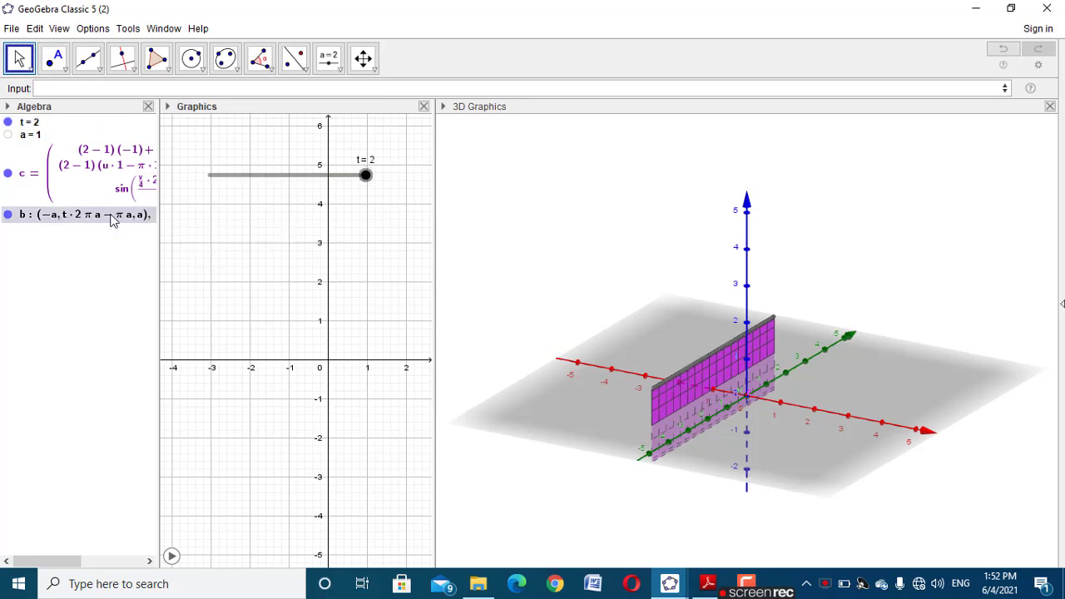
click(452, 287)
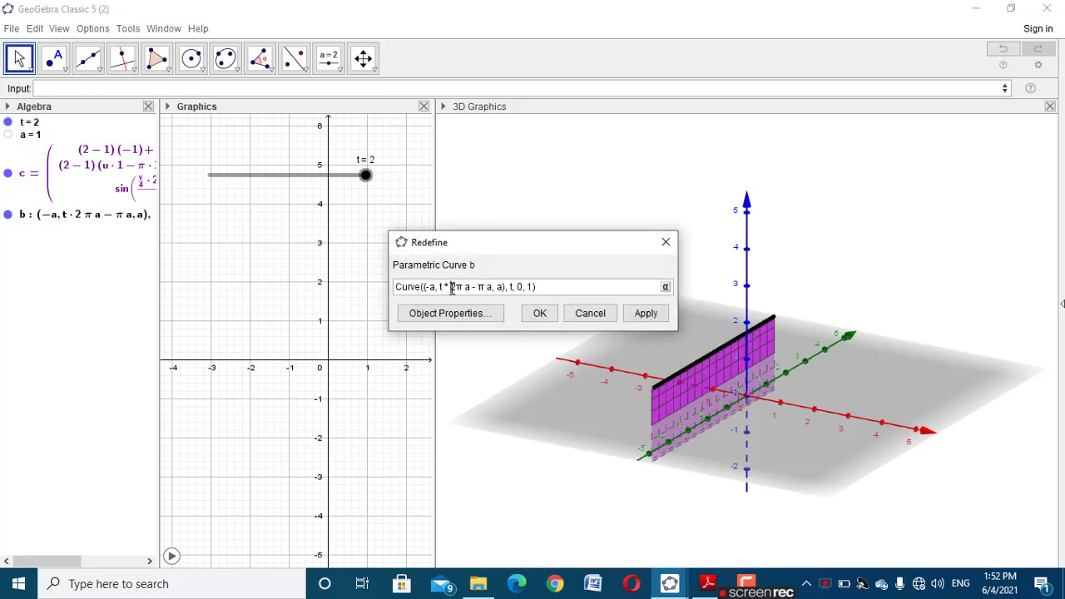
triple_click(452, 287)
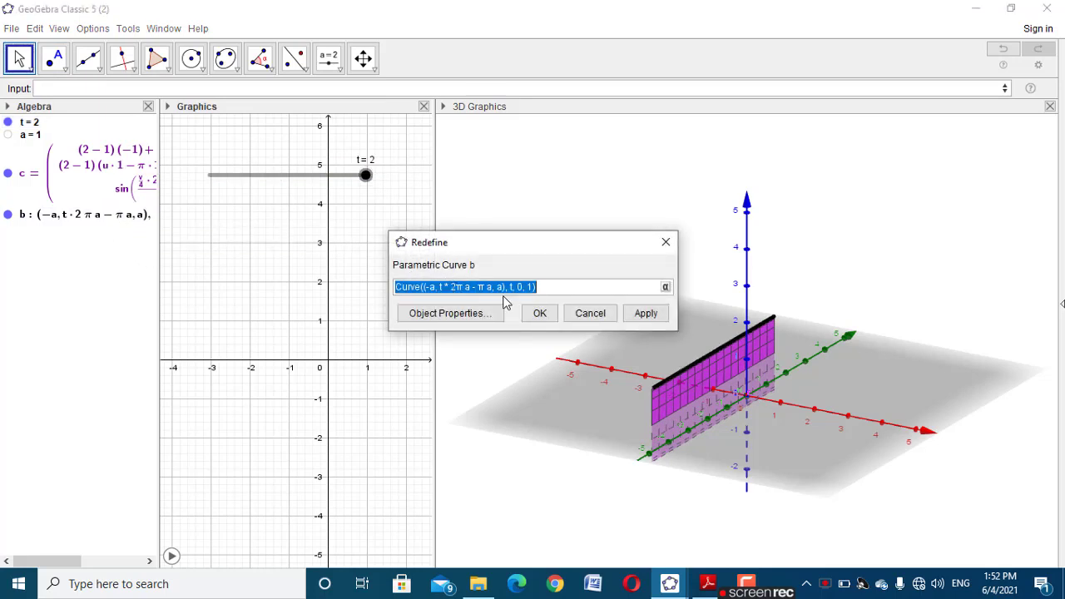
click(539, 312)
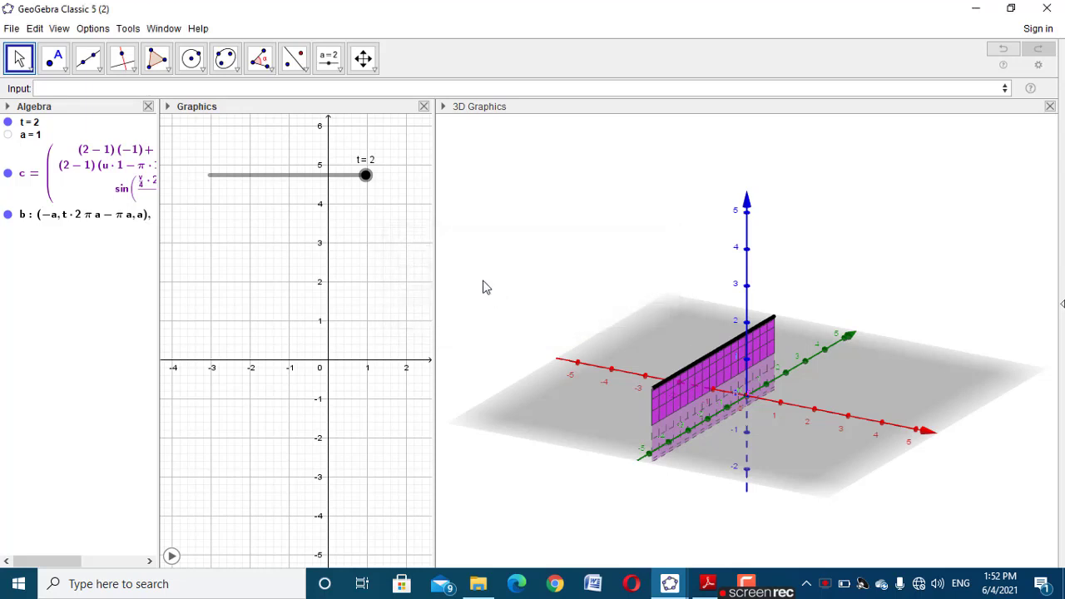
- Create curve d with -a as its last coordinate, then test slider t and rotate the 3D view
click(343, 87)
text(Curve((-a, t * 2π a - π a, -a), t, 0, 1))
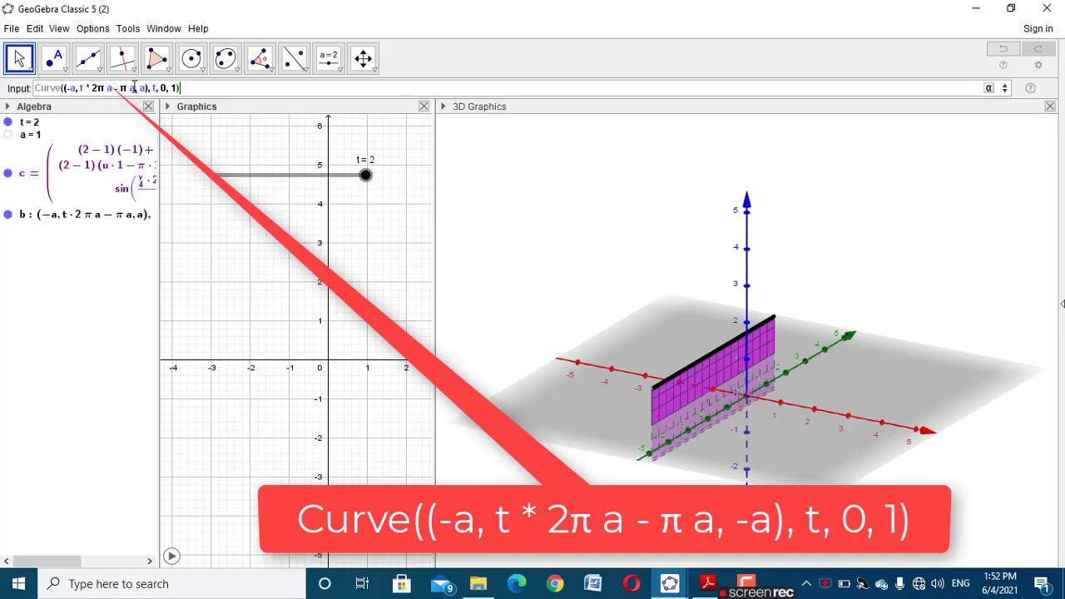
click(141, 88)
text(-)
key(Return)
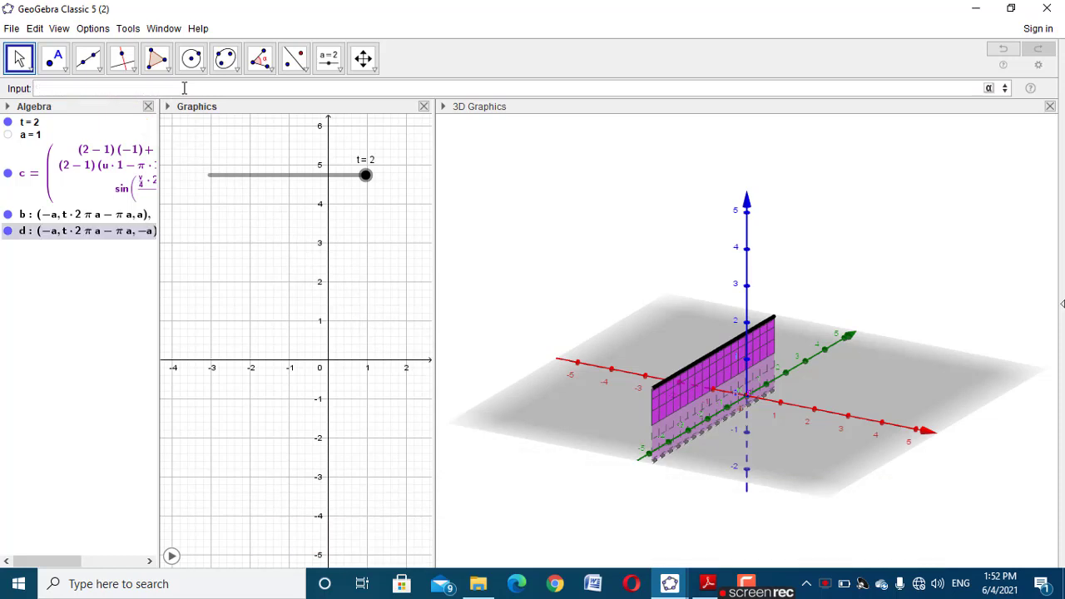
drag(343, 184, 404, 174)
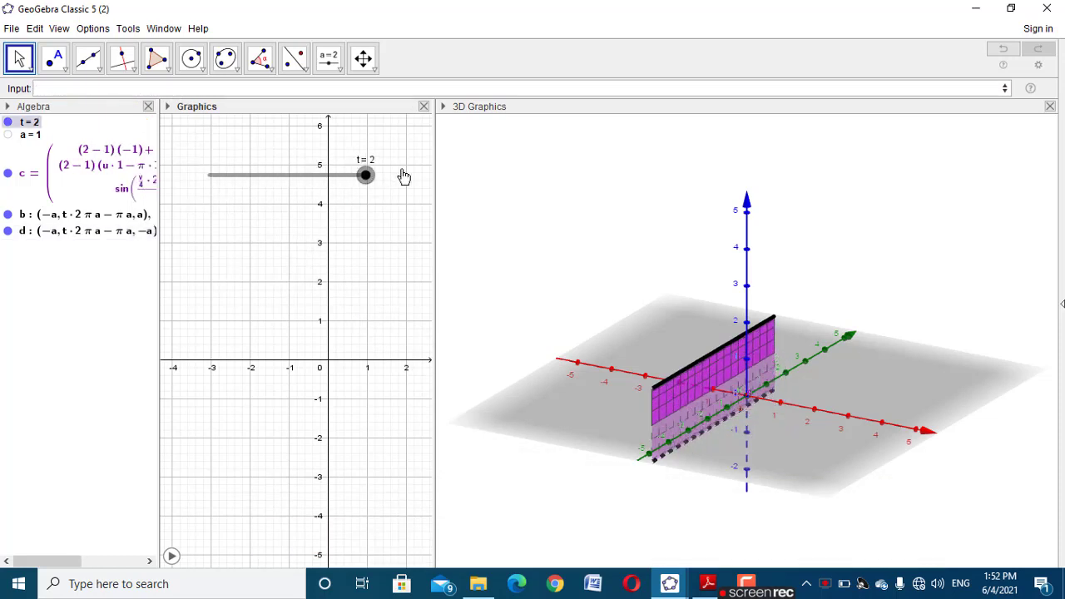
drag(735, 502, 674, 492)
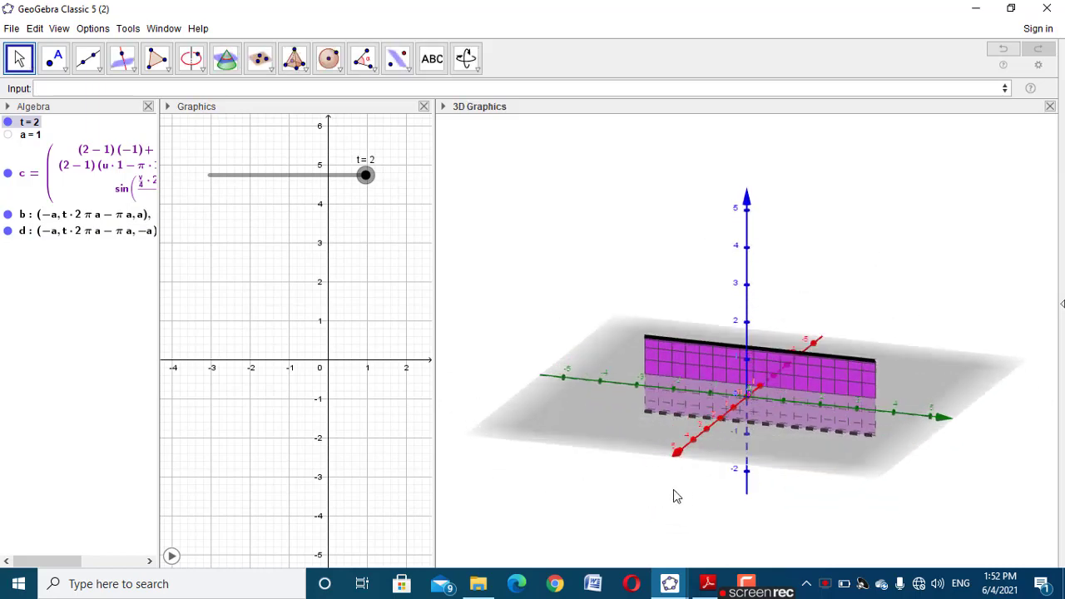
- Begin a Curve command with coordinates -a, -π and t*2 a-a for a side edge
click(160, 92)
text(curve)
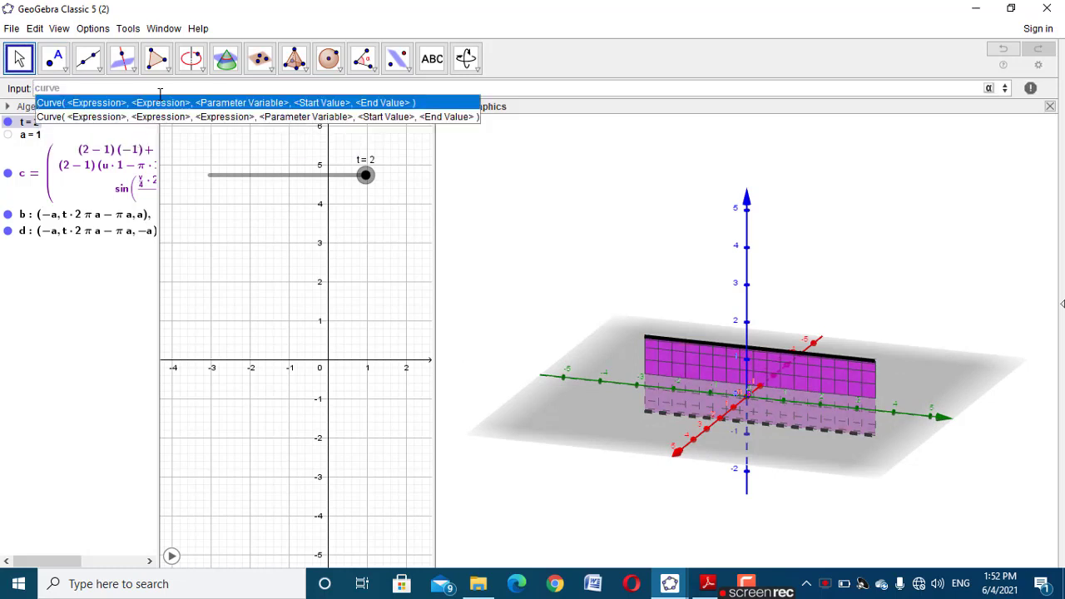
click(161, 102)
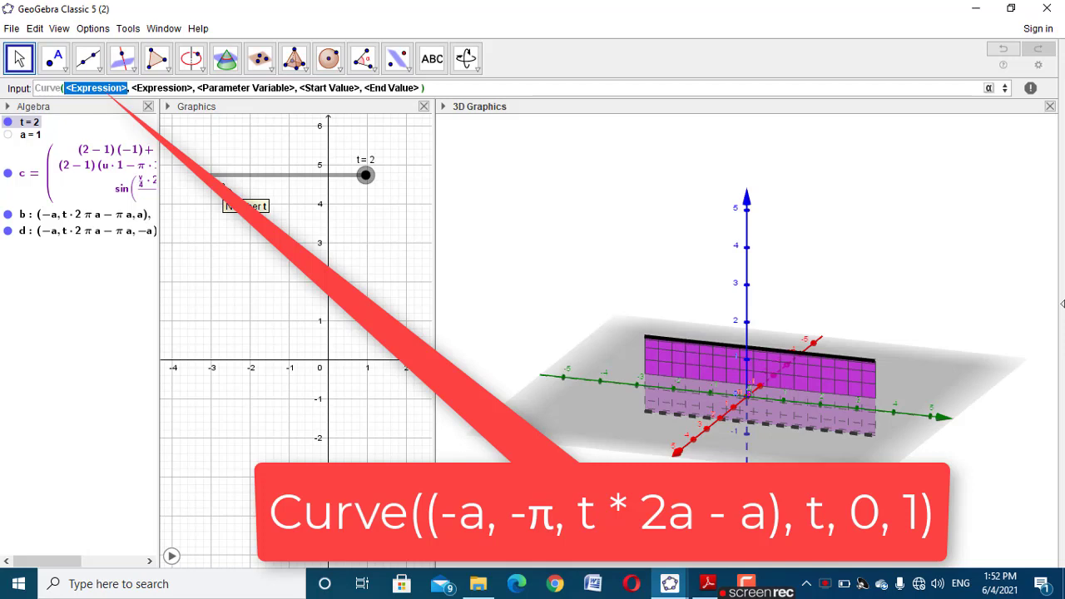
text(-a)
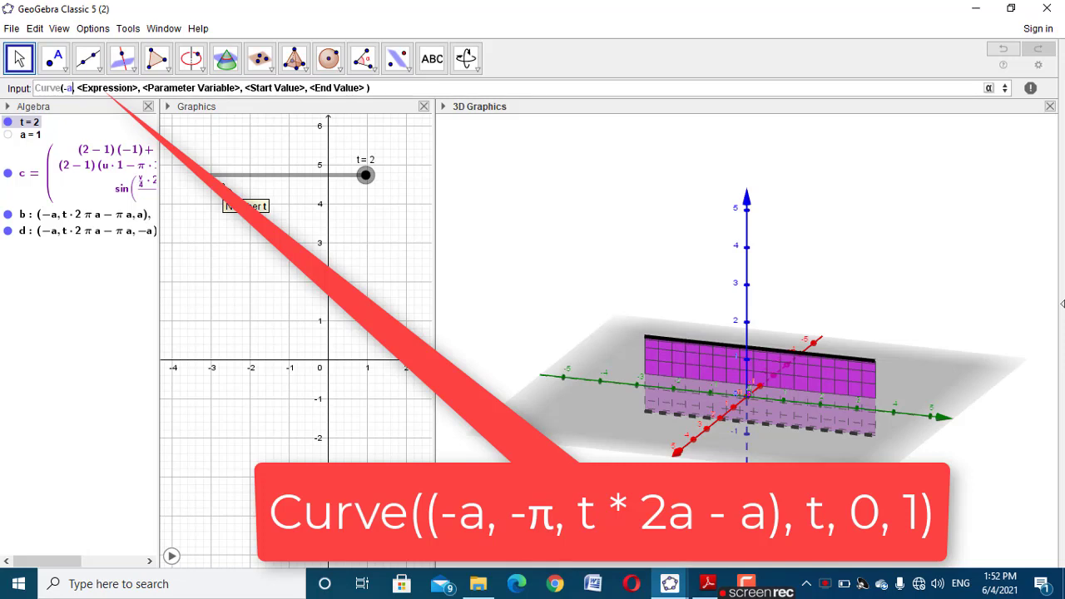
key(Tab)
text(- )
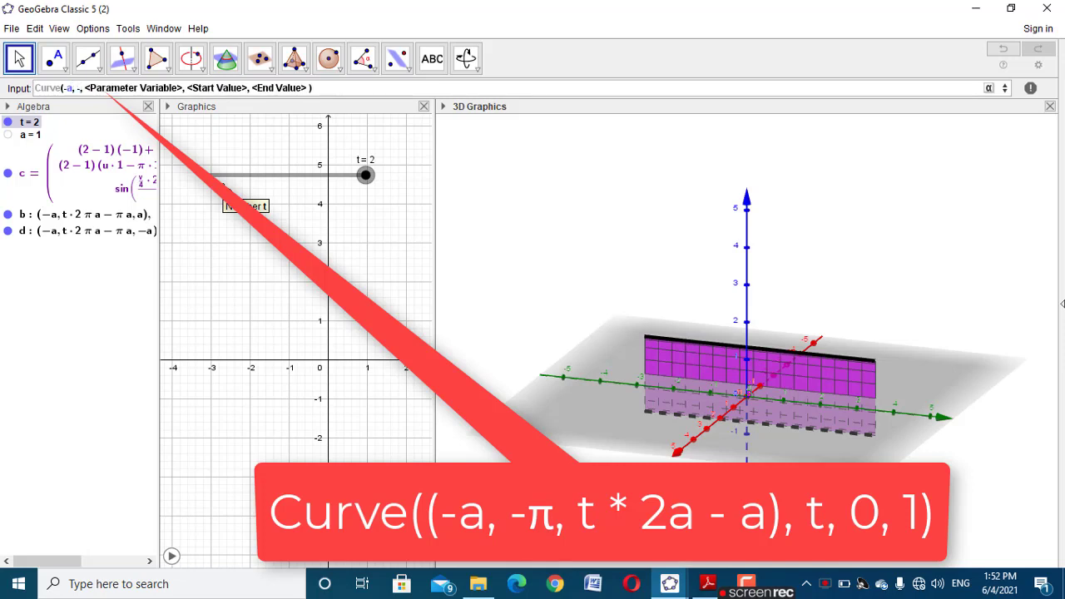
text(π)
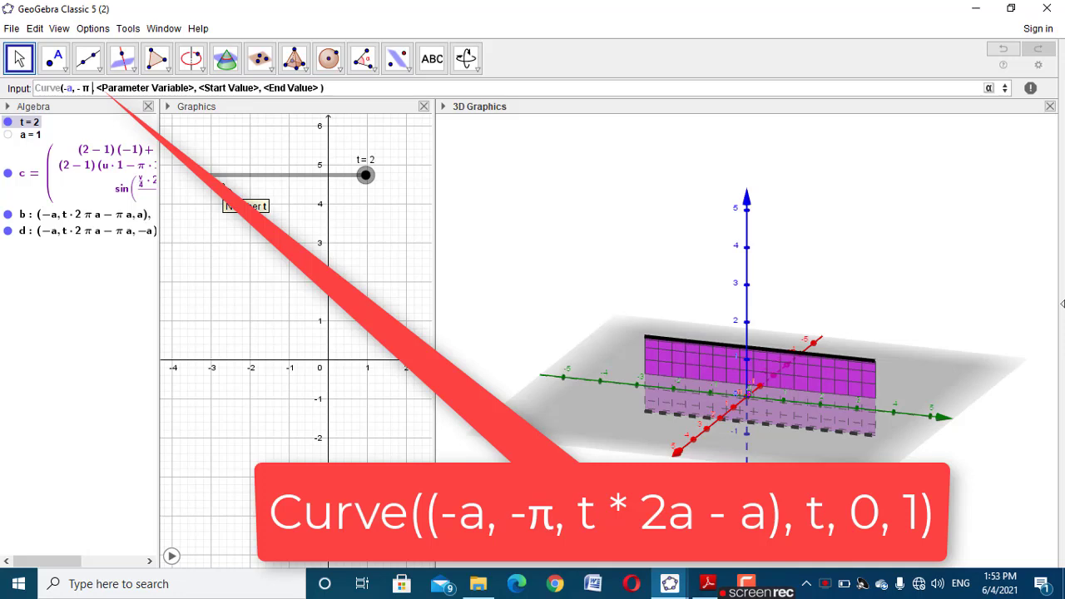
key(Tab)
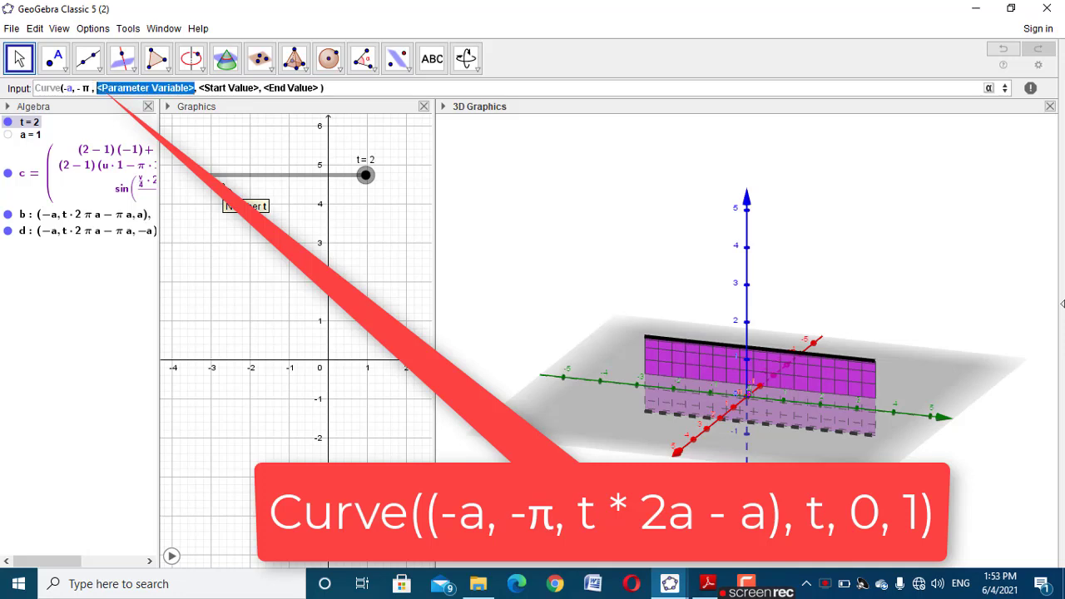
text(t)
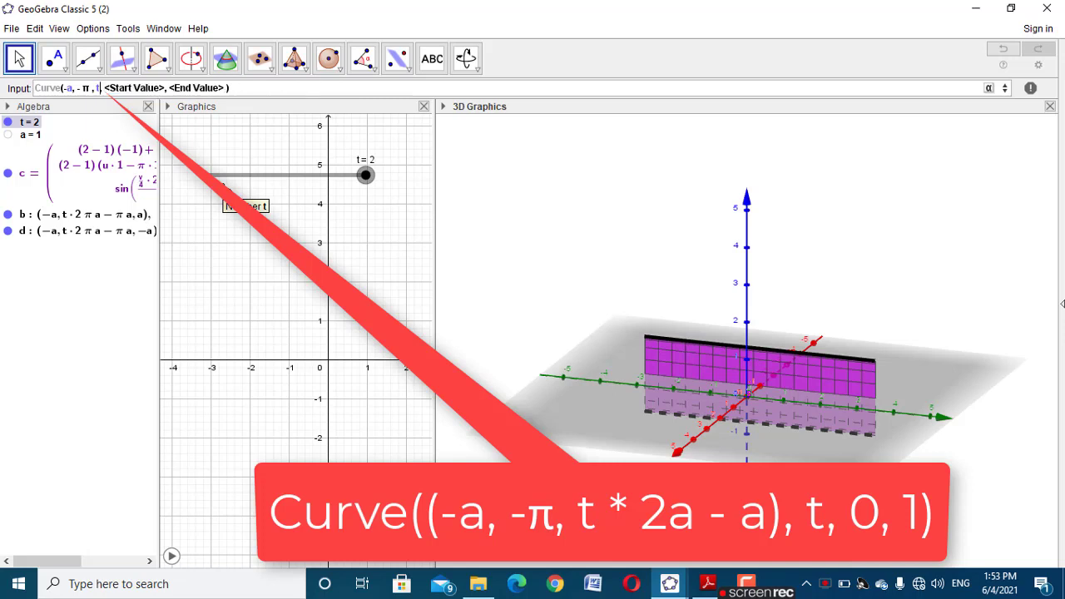
text(*2 a)
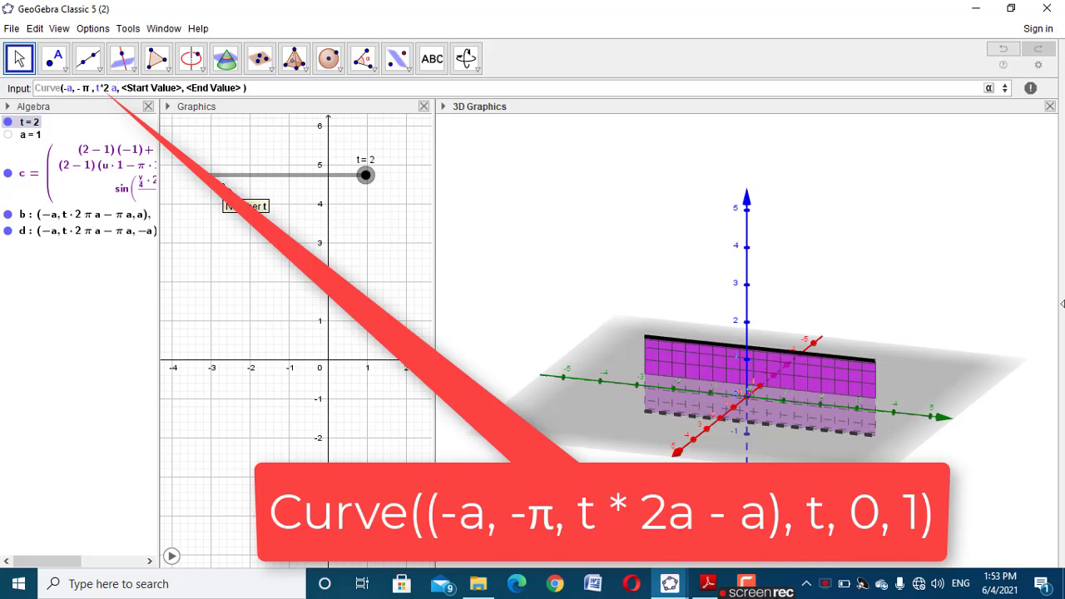
text(-a)
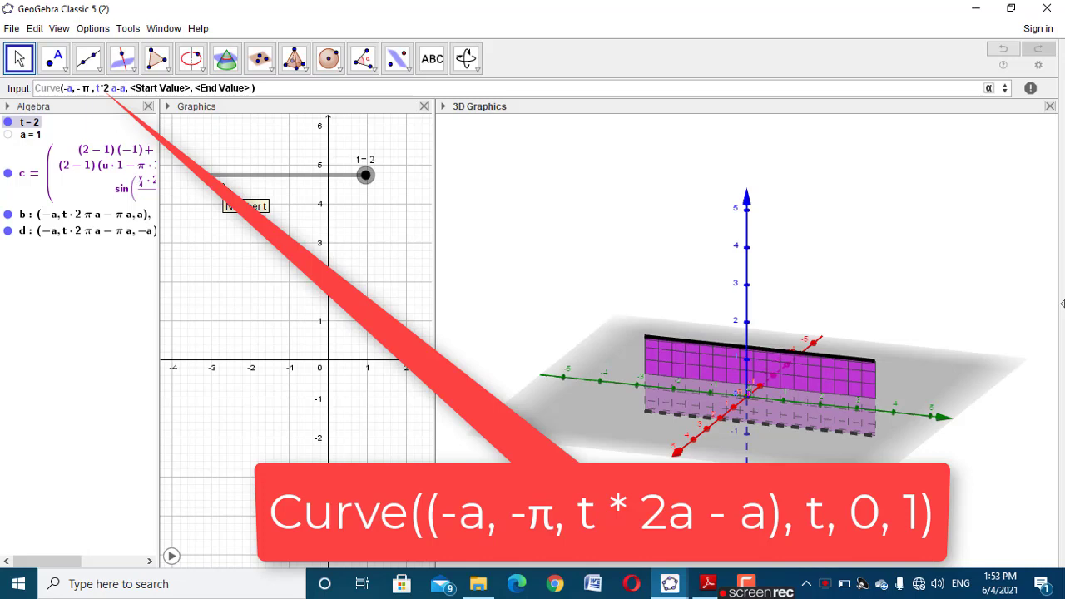
text())
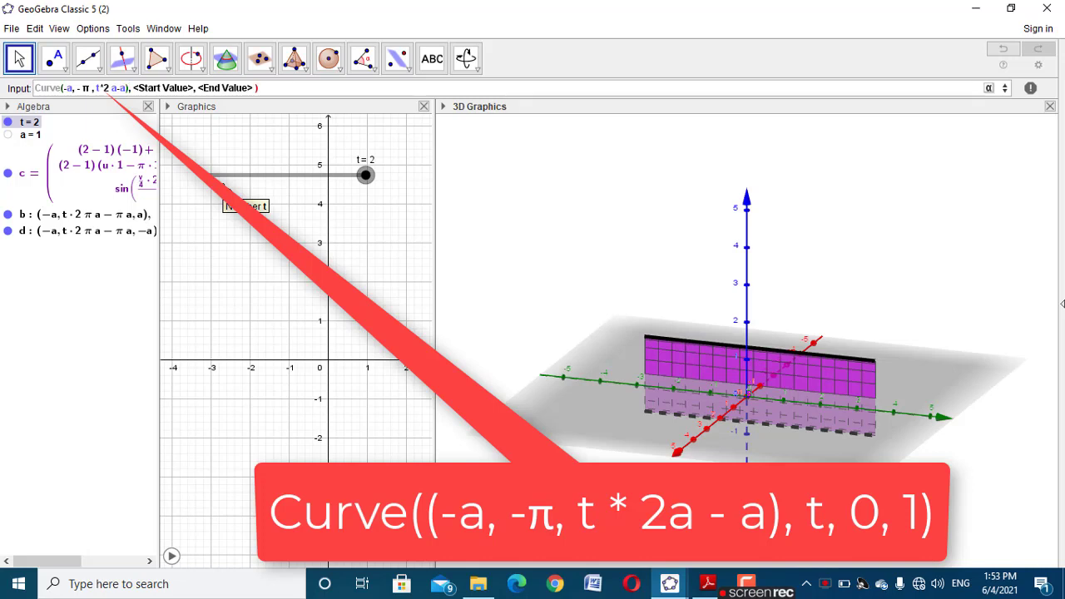
- Fix the point's brackets, set parameter t from 0 to 1, and create curve e
key(Left)
key(Left)
click(82, 88)
click(62, 88)
text(()
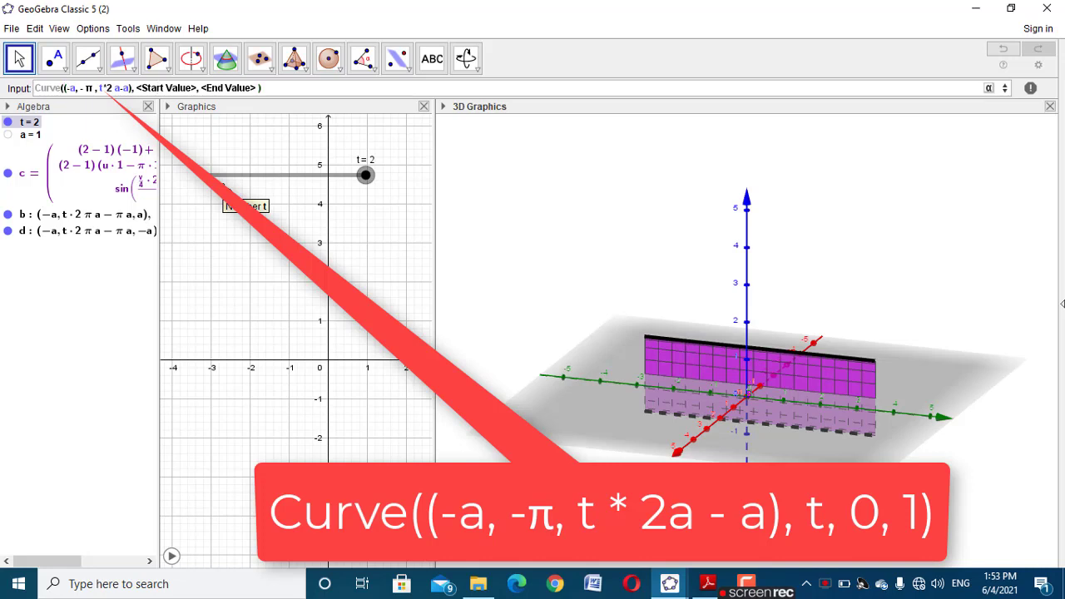
key(BackSpace)
key(Tab)
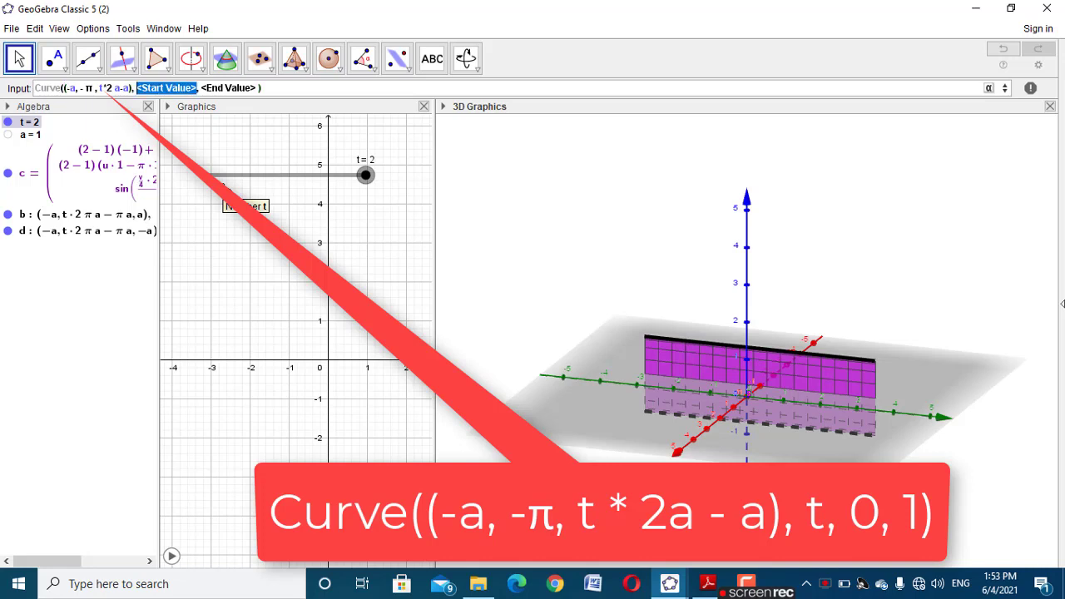
text(t)
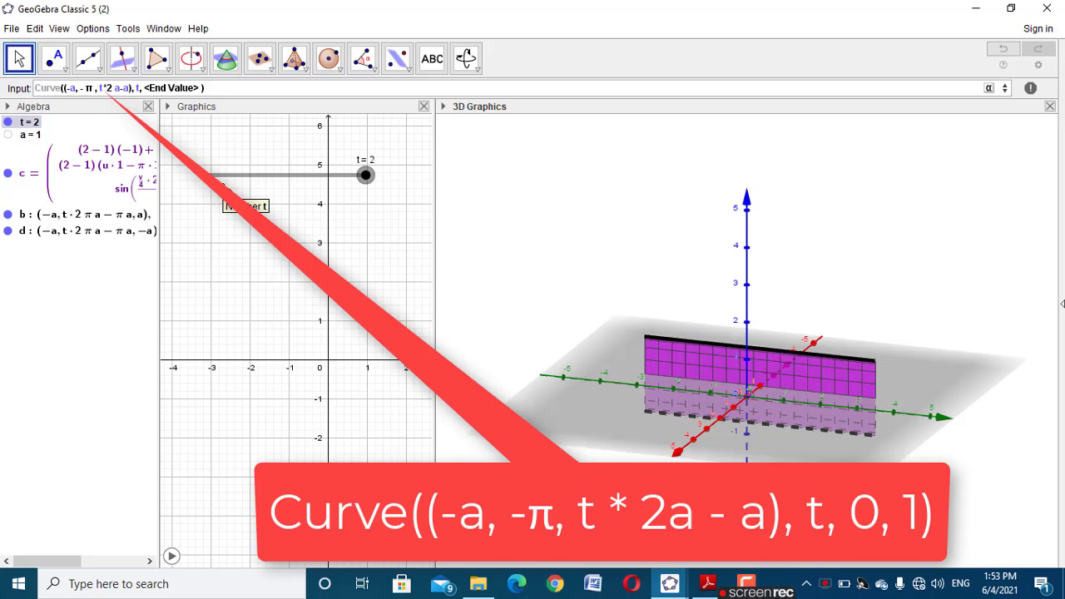
key(Tab)
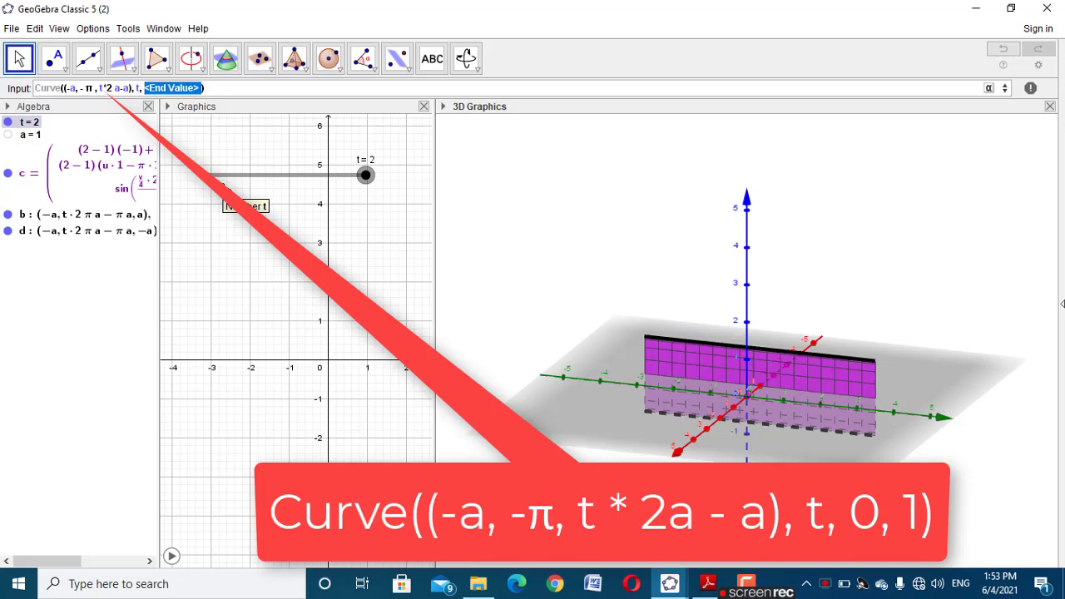
text(0,)
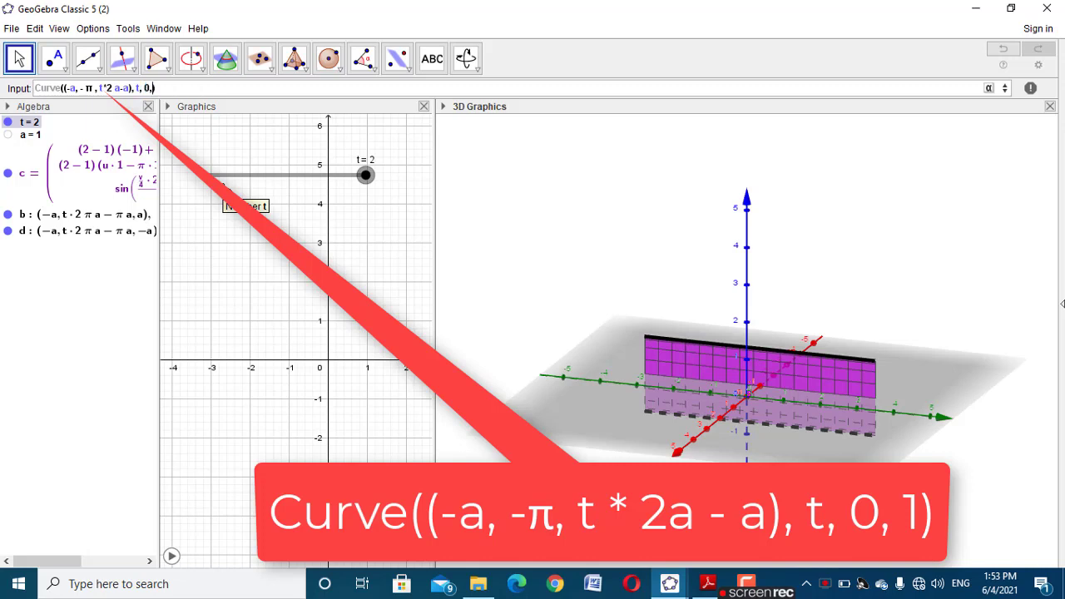
text(1)
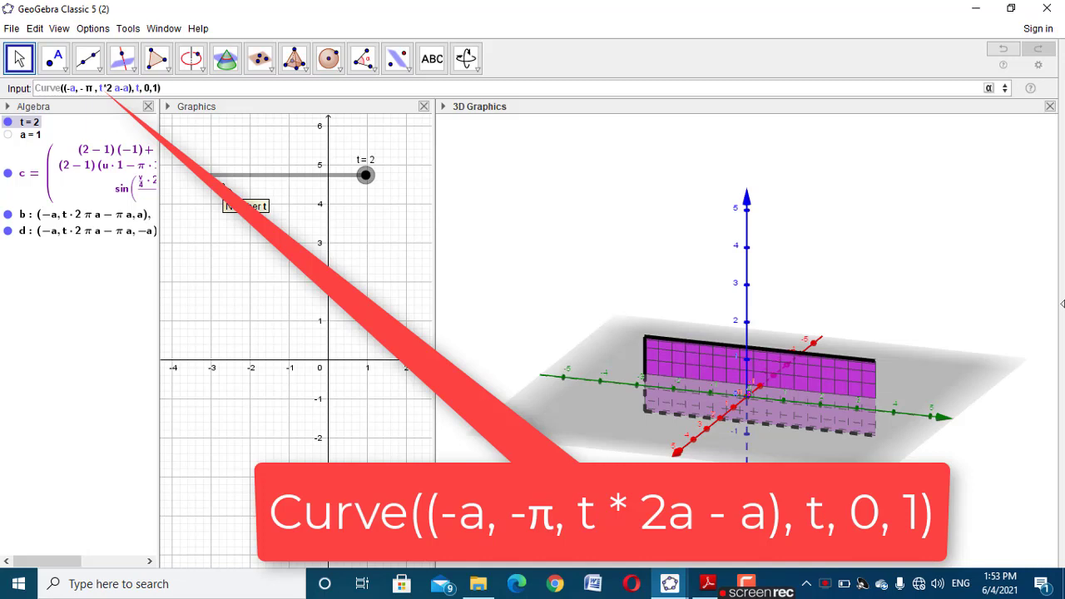
key(ctrl+a)
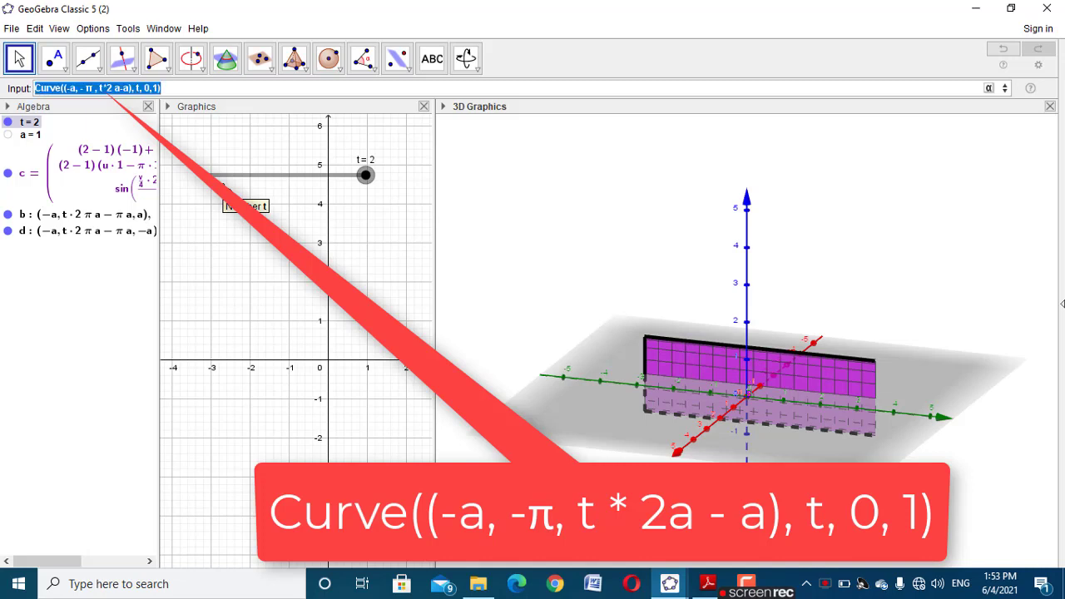
key(Return)
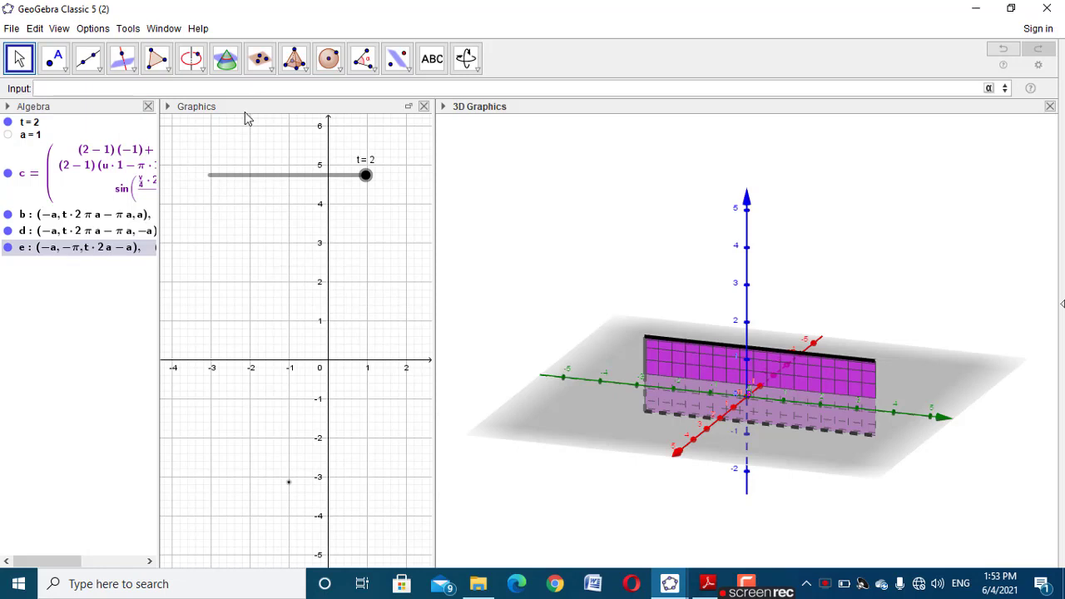
- Reuse that command without the minus before π to create curve f at π
key(Up)
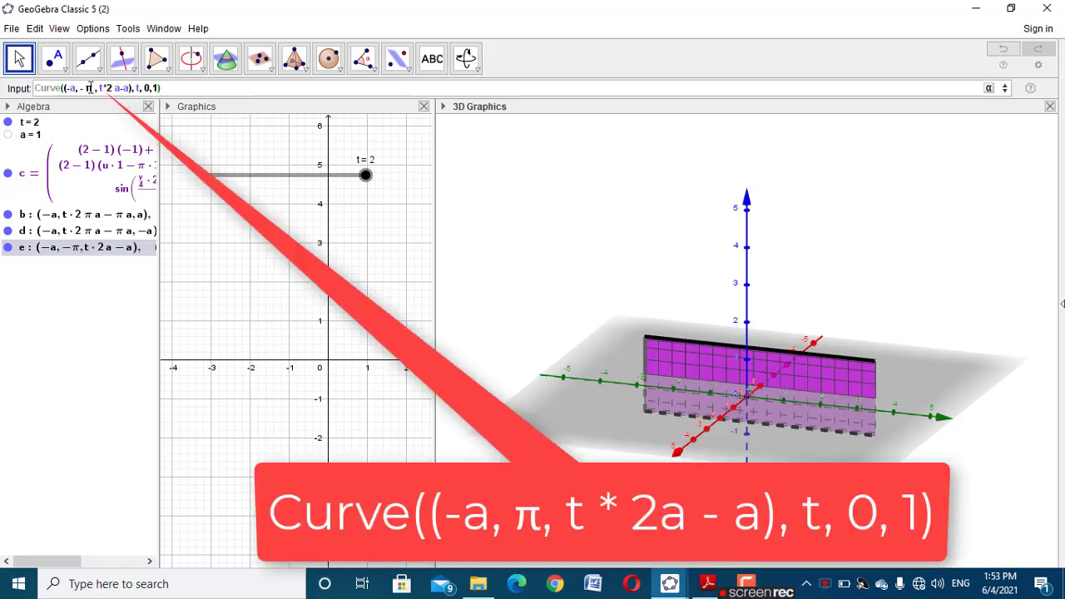
click(88, 88)
key(BackSpace)
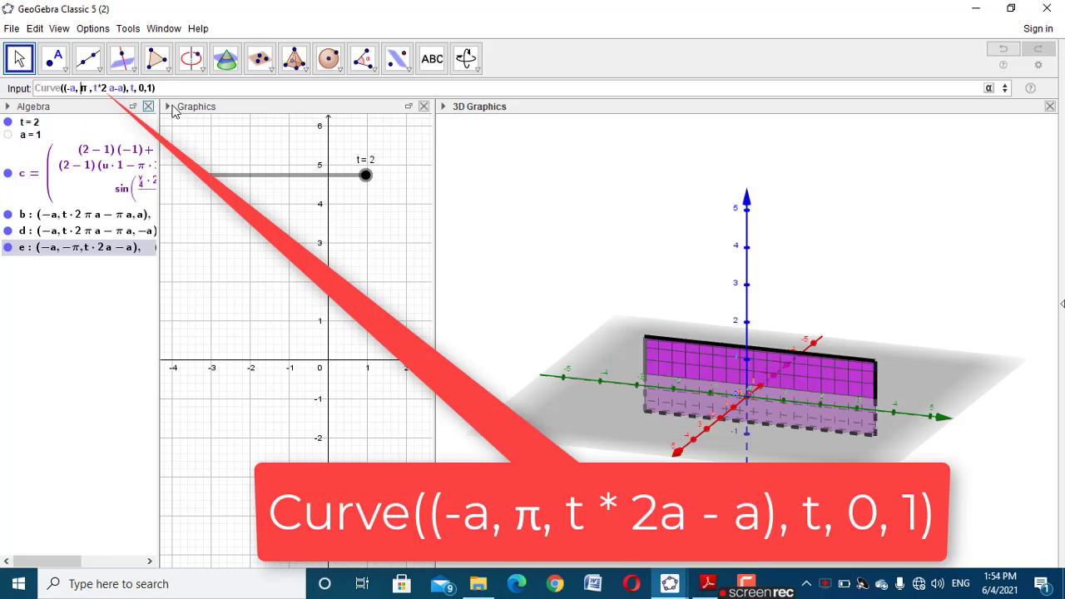
key(Return)
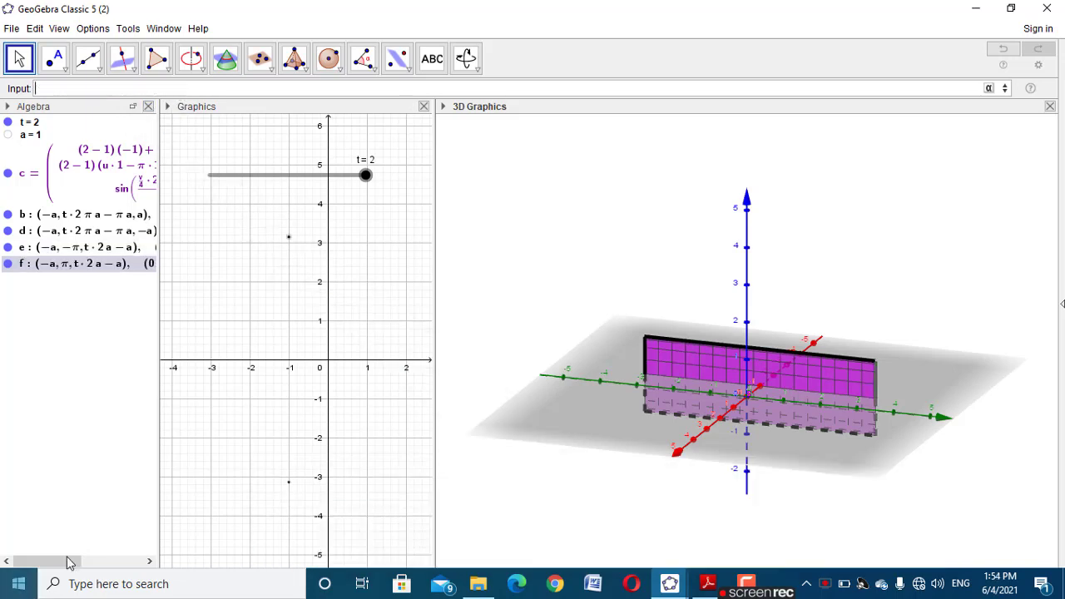
click(93, 189)
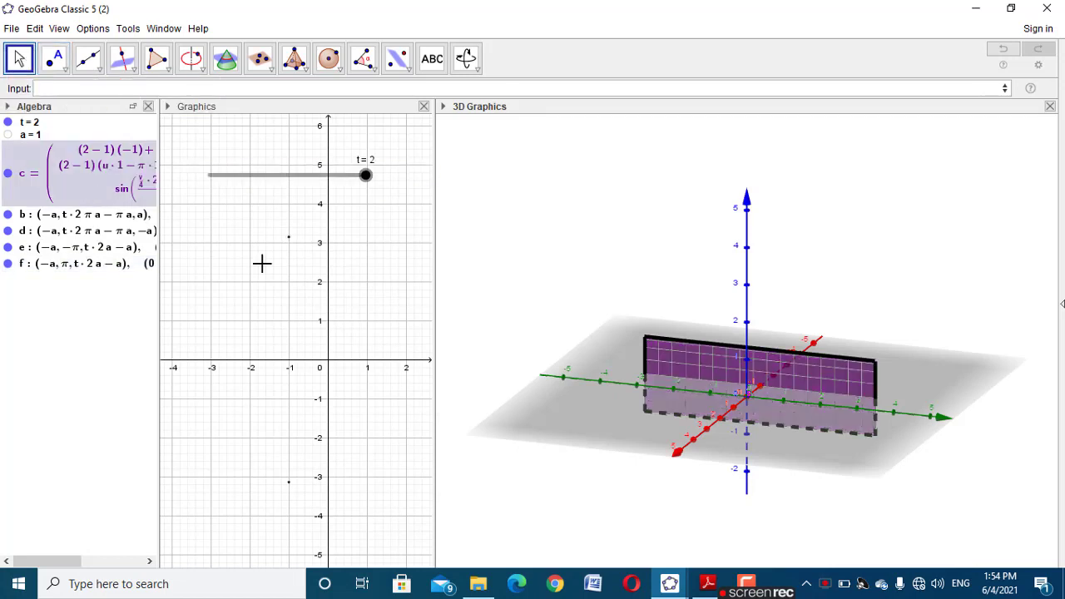
click(444, 106)
click(451, 123)
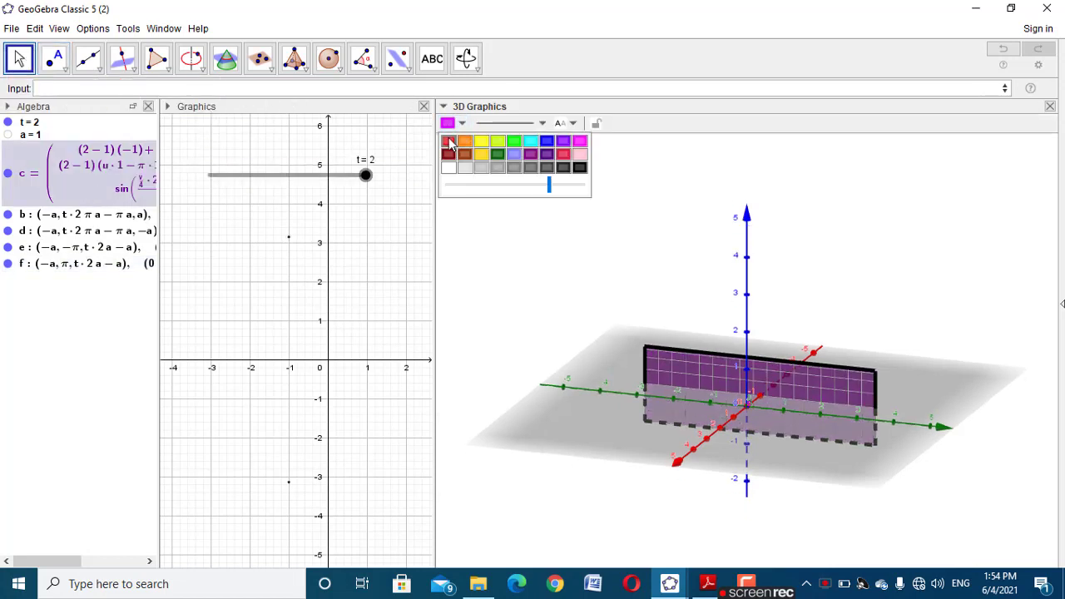
click(448, 141)
click(509, 123)
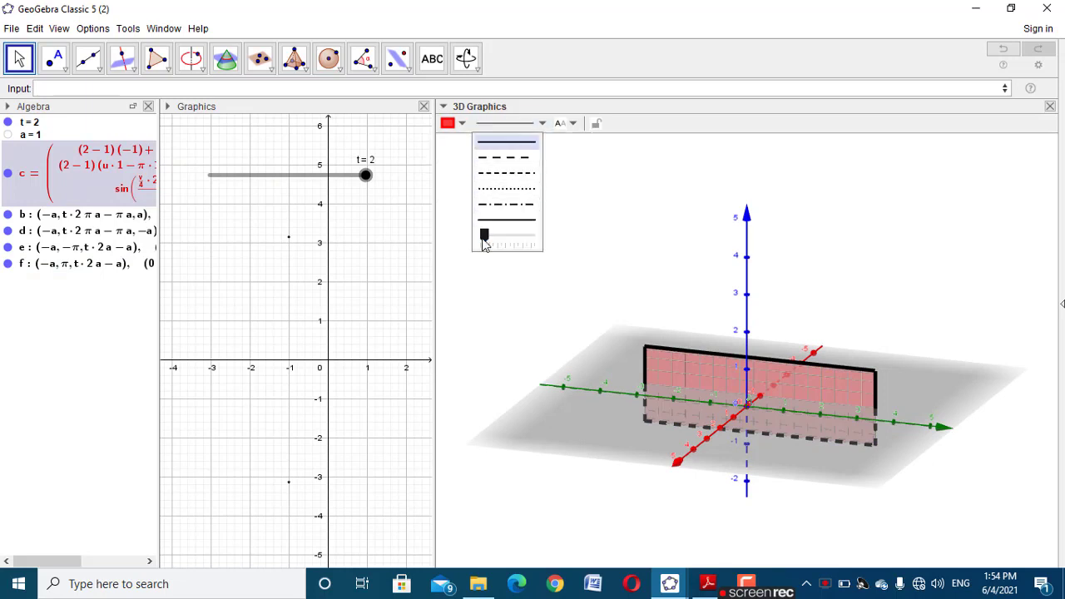
click(484, 236)
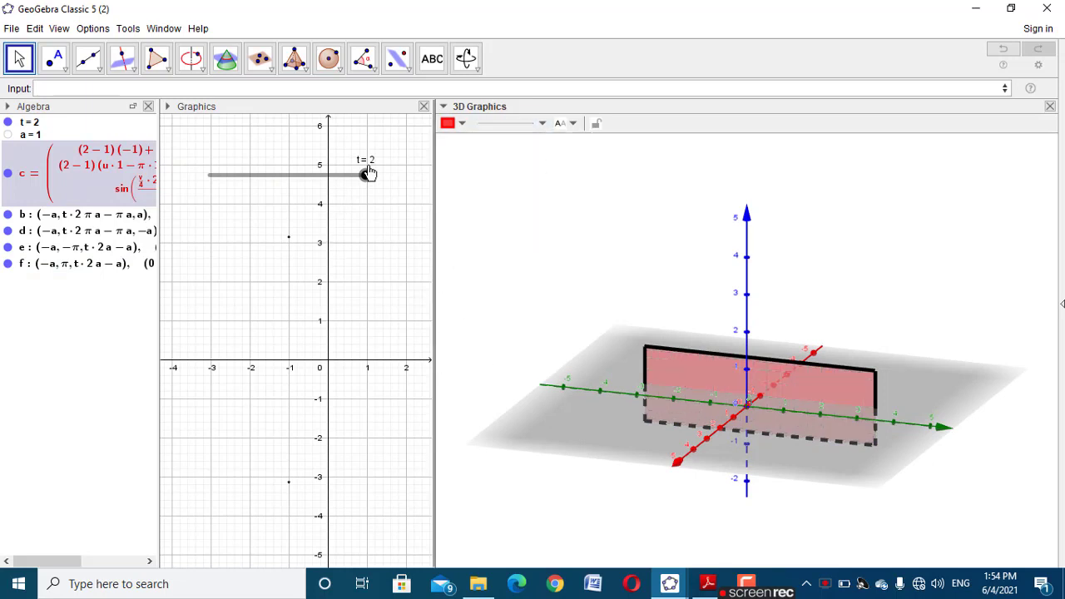
drag(367, 174, 280, 202)
drag(232, 215, 414, 200)
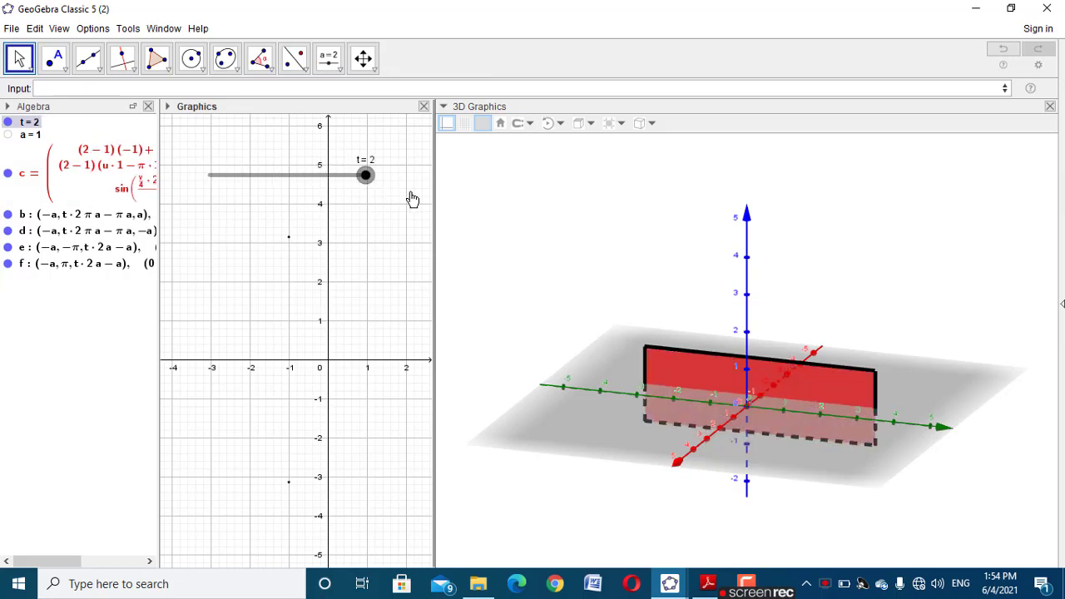
- Set curve b's Condition to Show Object to t==2
right_click(115, 217)
click(166, 351)
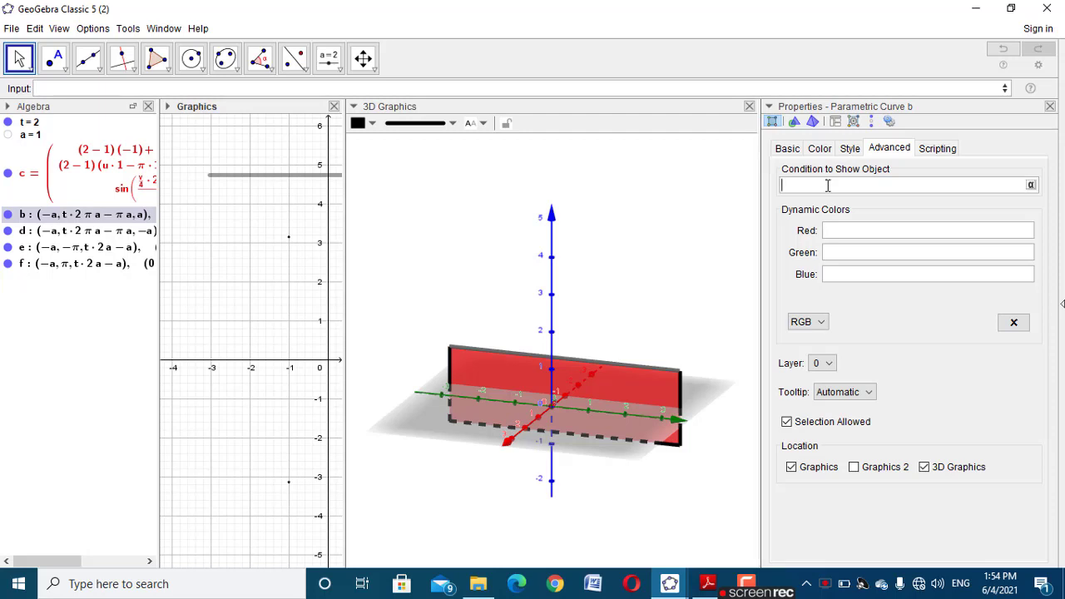
click(281, 184)
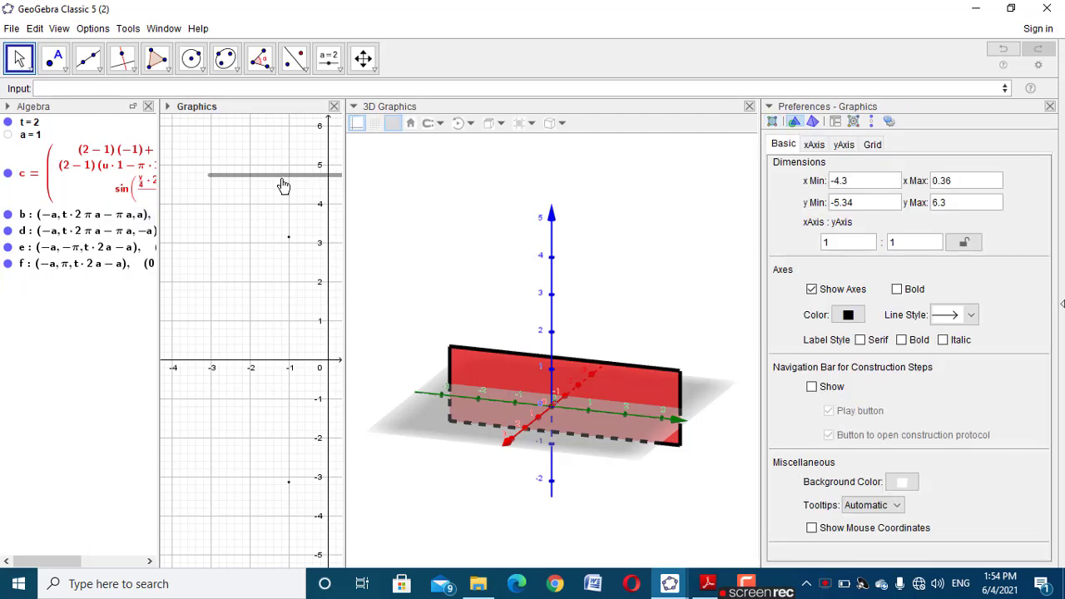
click(55, 216)
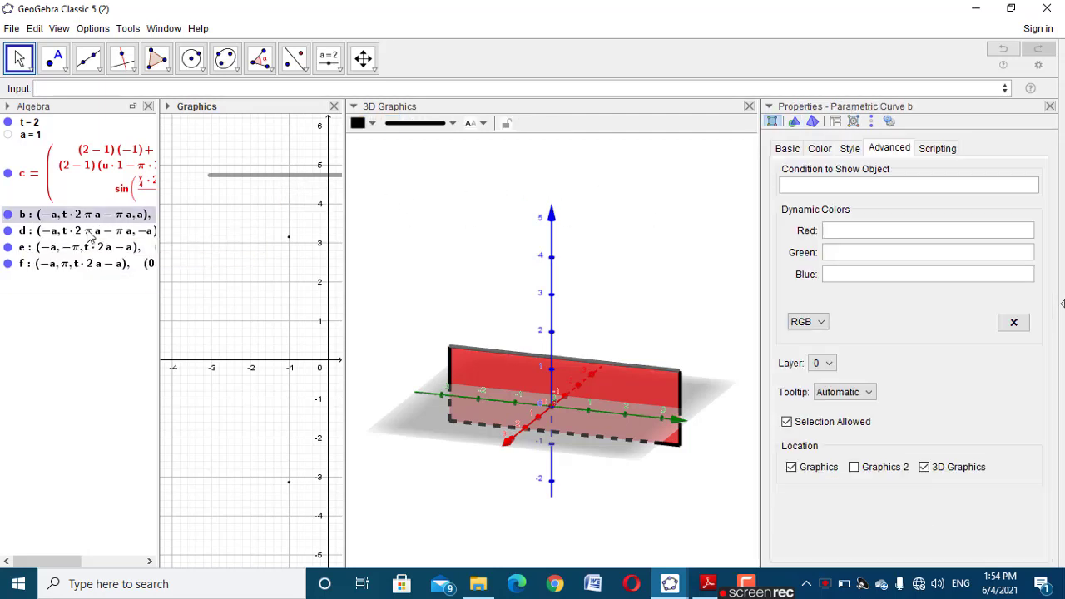
click(864, 185)
key(ctrl+a)
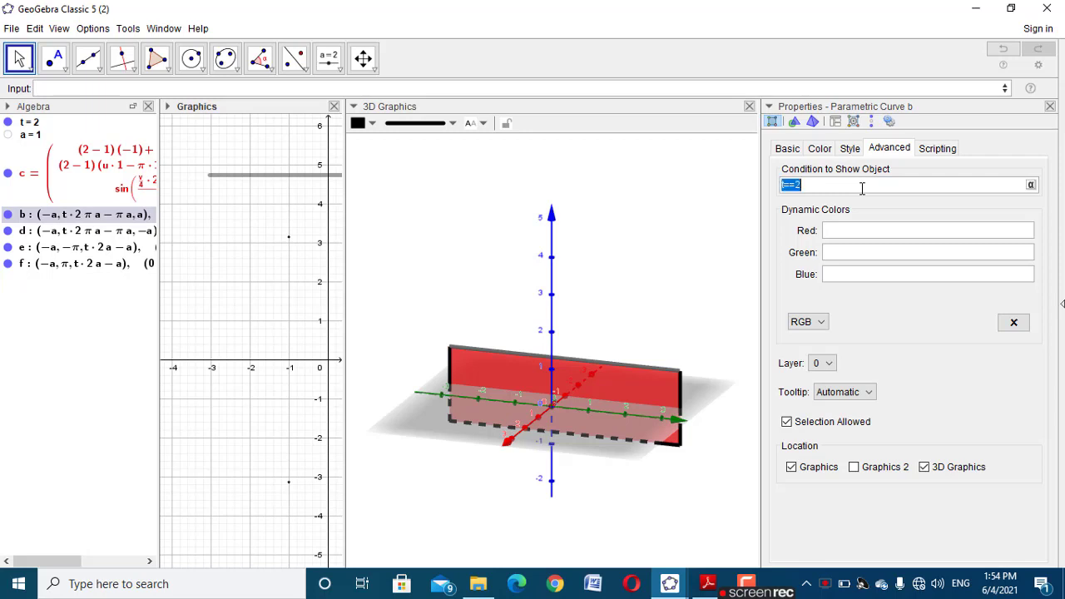
click(1050, 107)
- Give curves d, e and f the same t==2 show condition
right_click(140, 233)
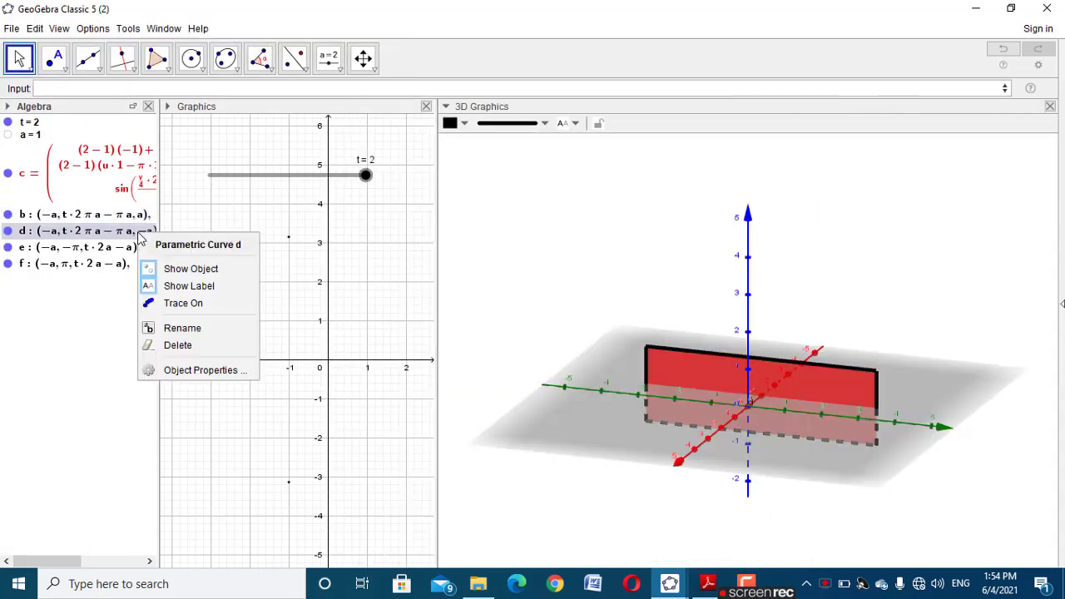
click(199, 369)
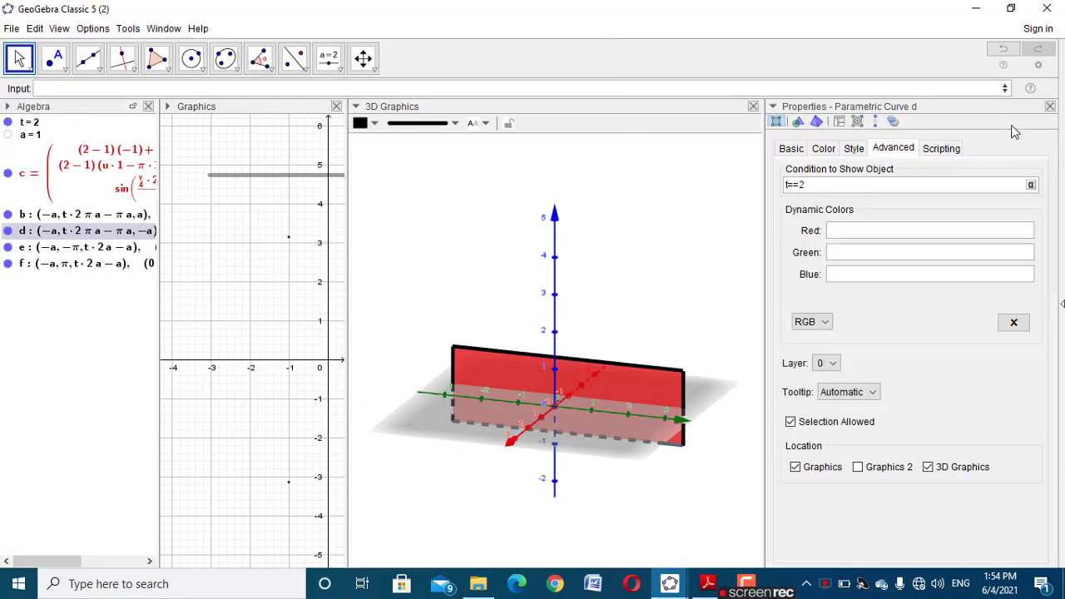
click(1050, 106)
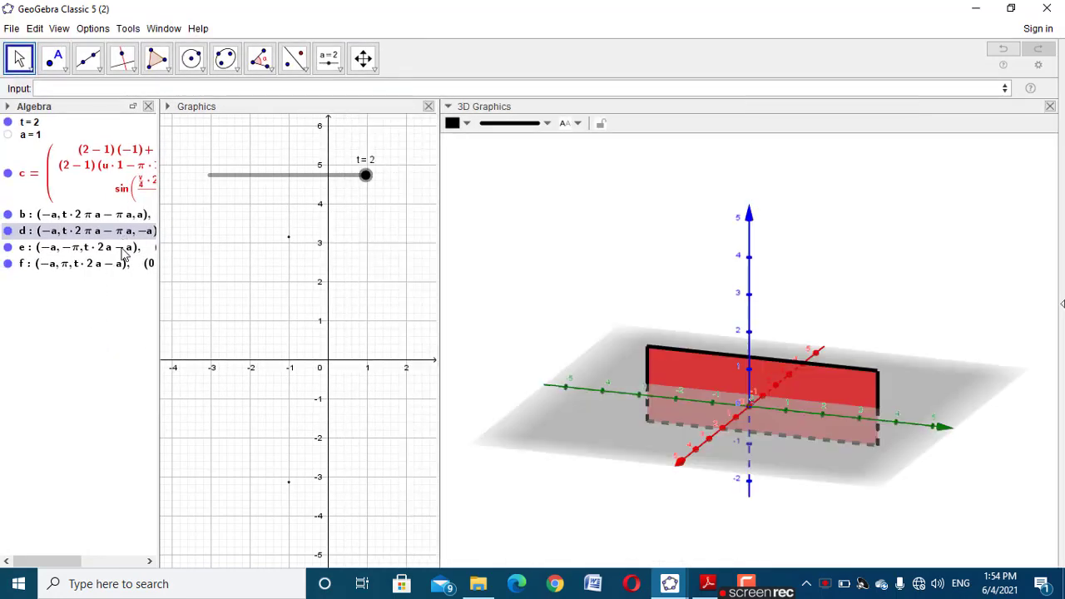
right_click(123, 252)
click(200, 388)
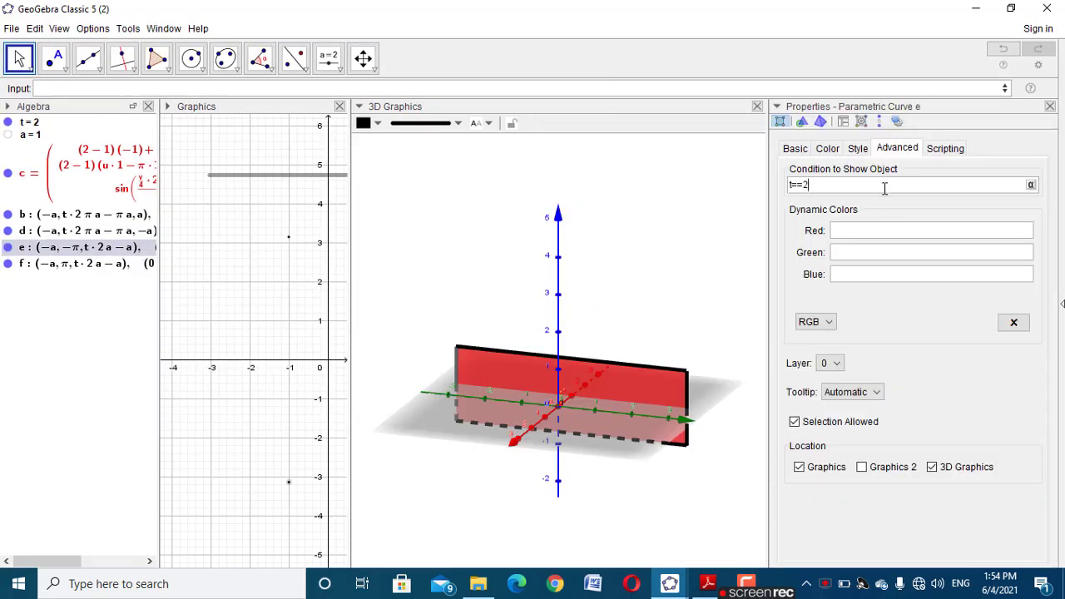
click(1050, 107)
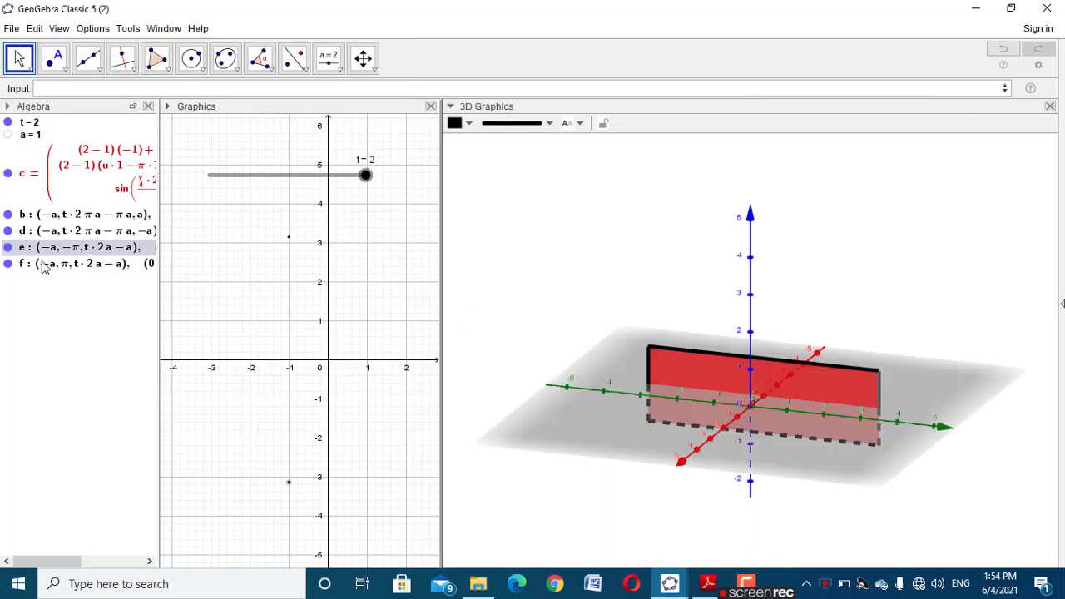
right_click(45, 266)
click(92, 396)
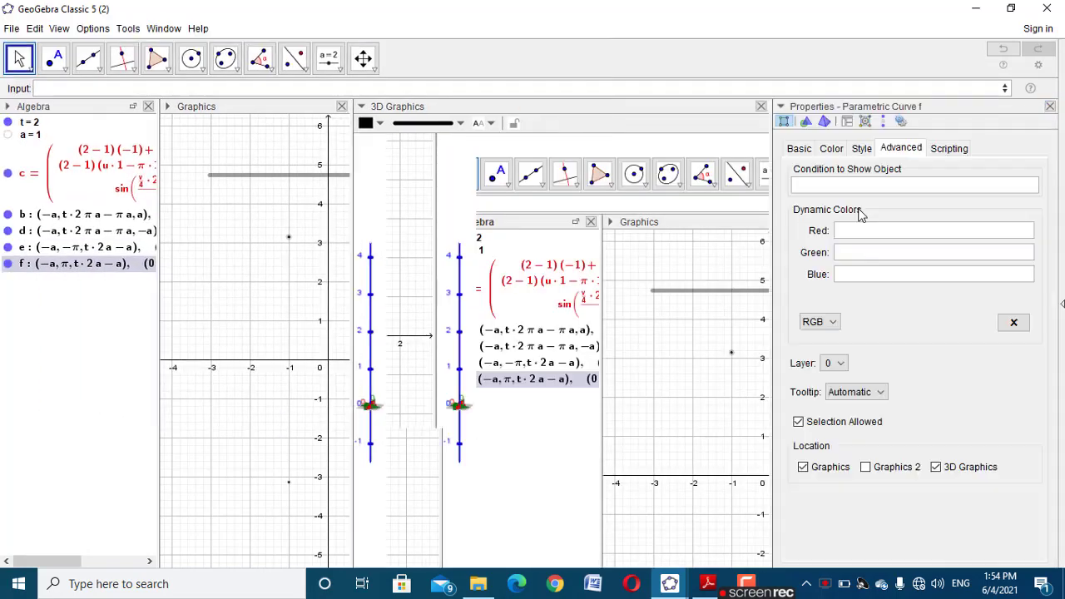
click(863, 184)
text(t==2)
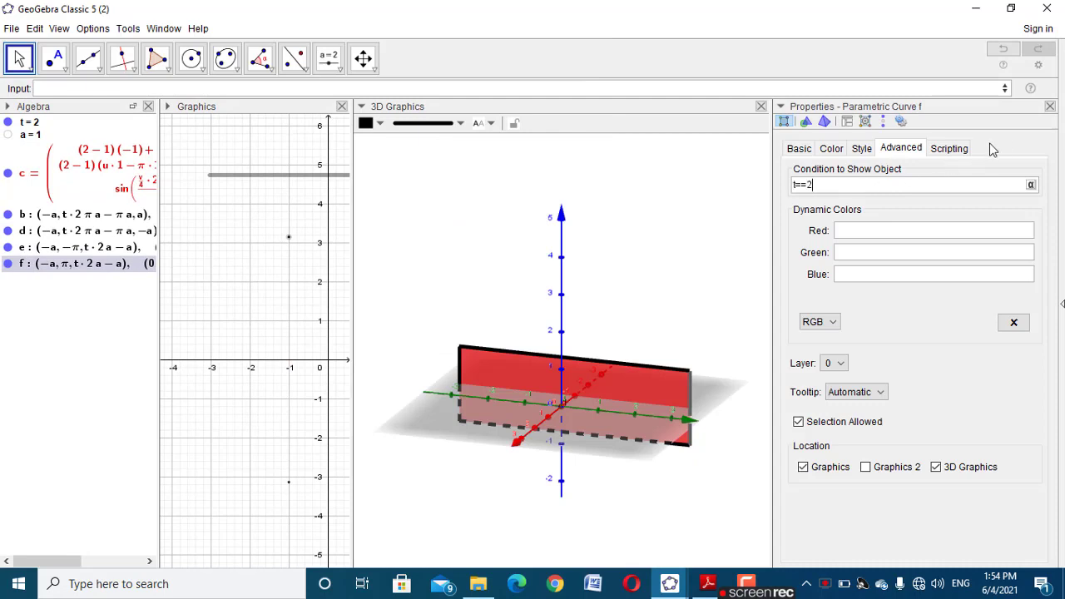
click(1050, 106)
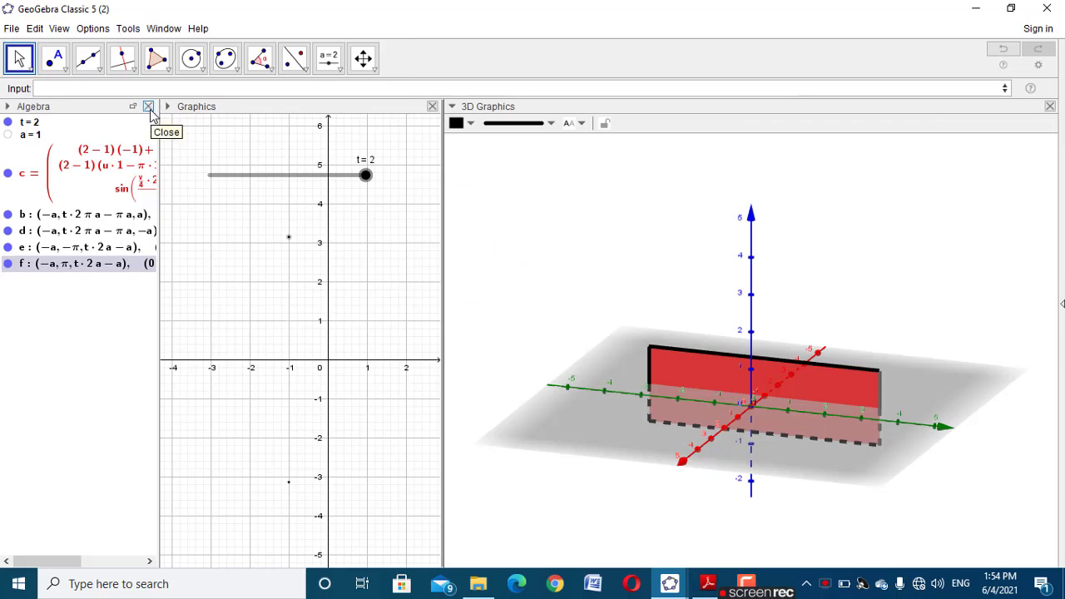
- Create point A on curve b with the Point(b) command
click(226, 87)
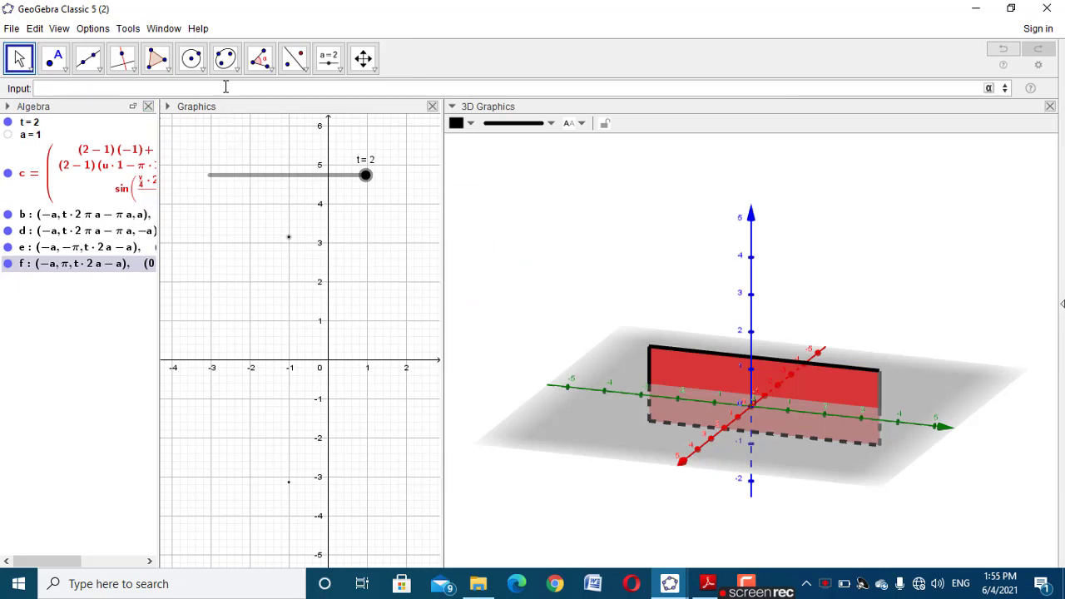
text(point)
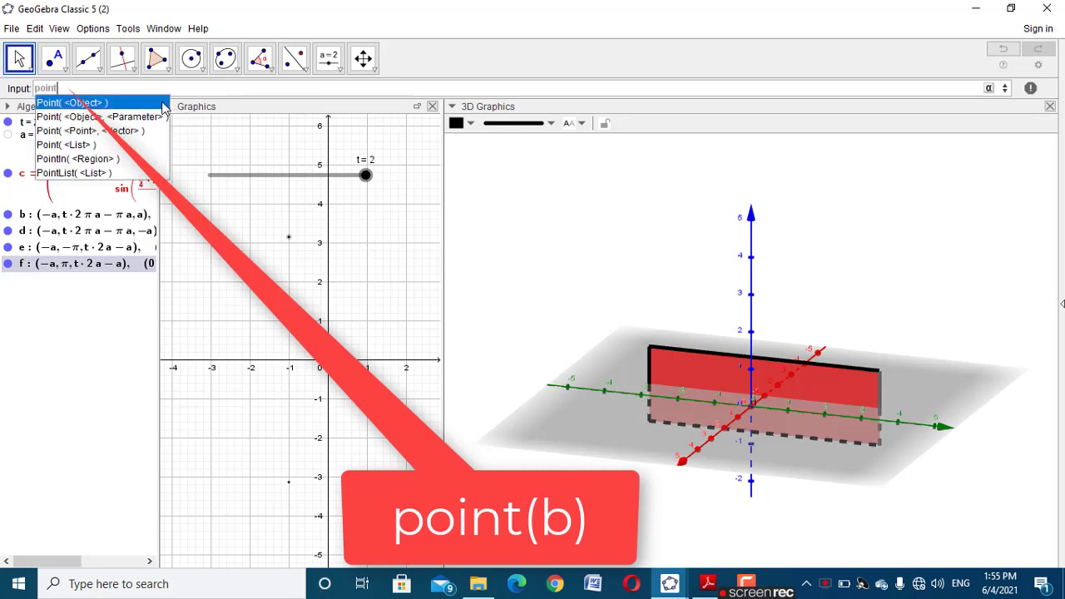
key(Return)
text(b)
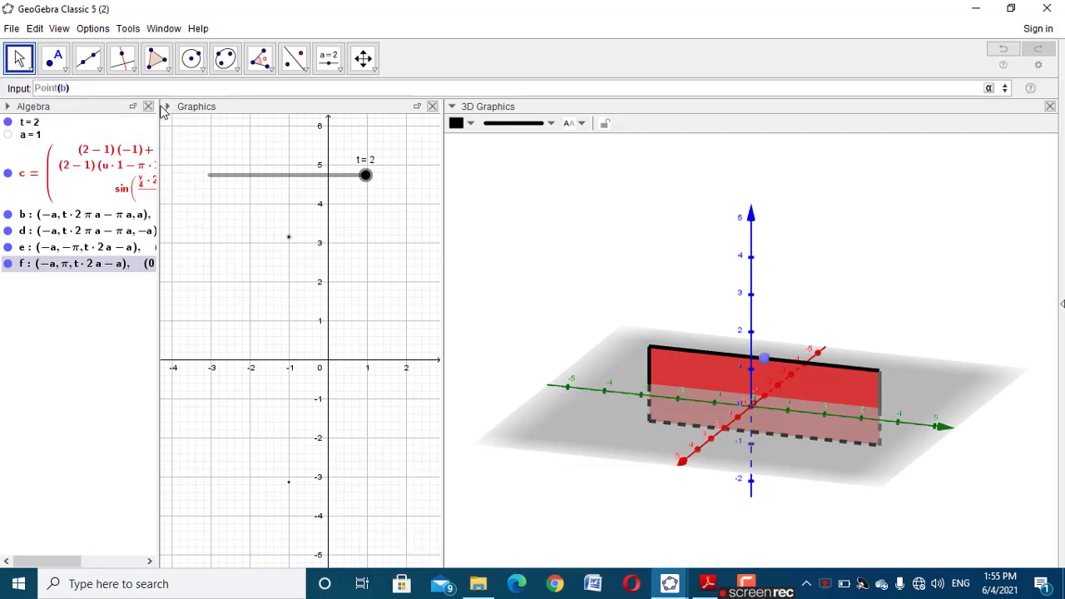
key(Return)
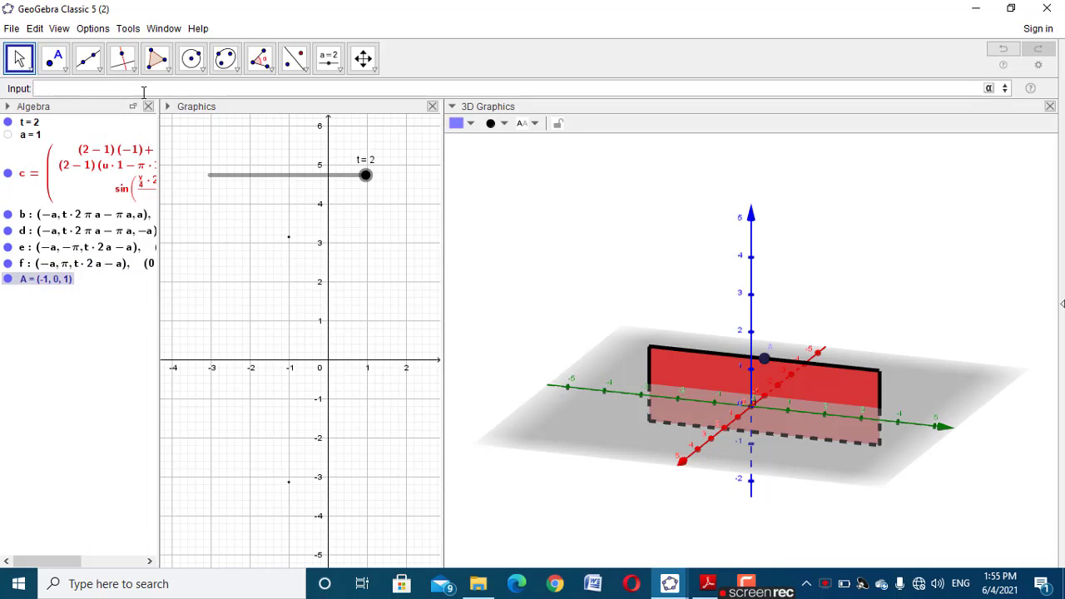
- Create point B on curve e with the Point(e) command
text(poin)
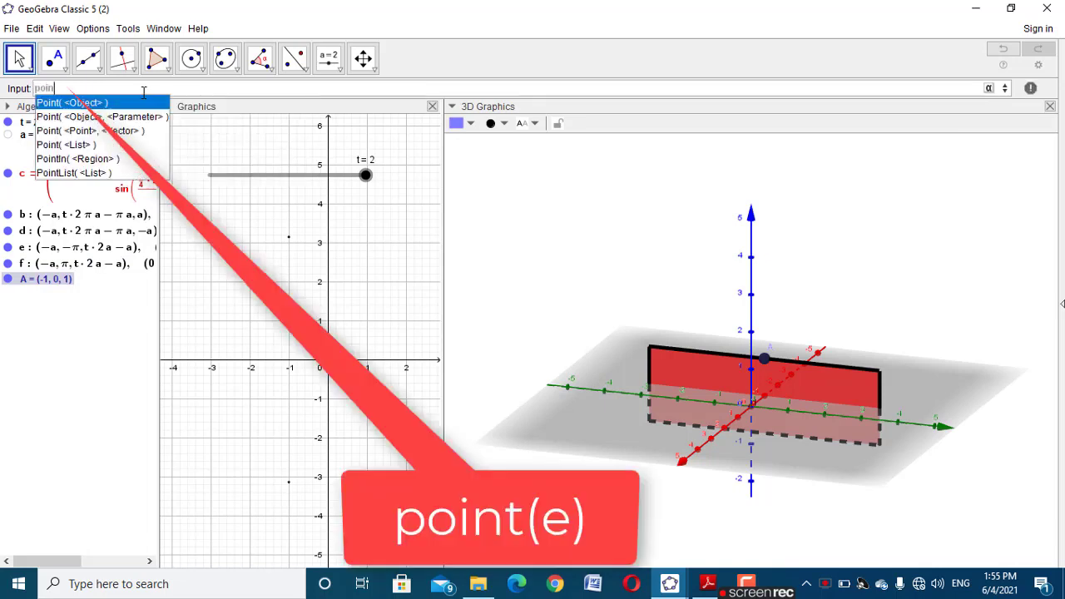
text(t)
key(Return)
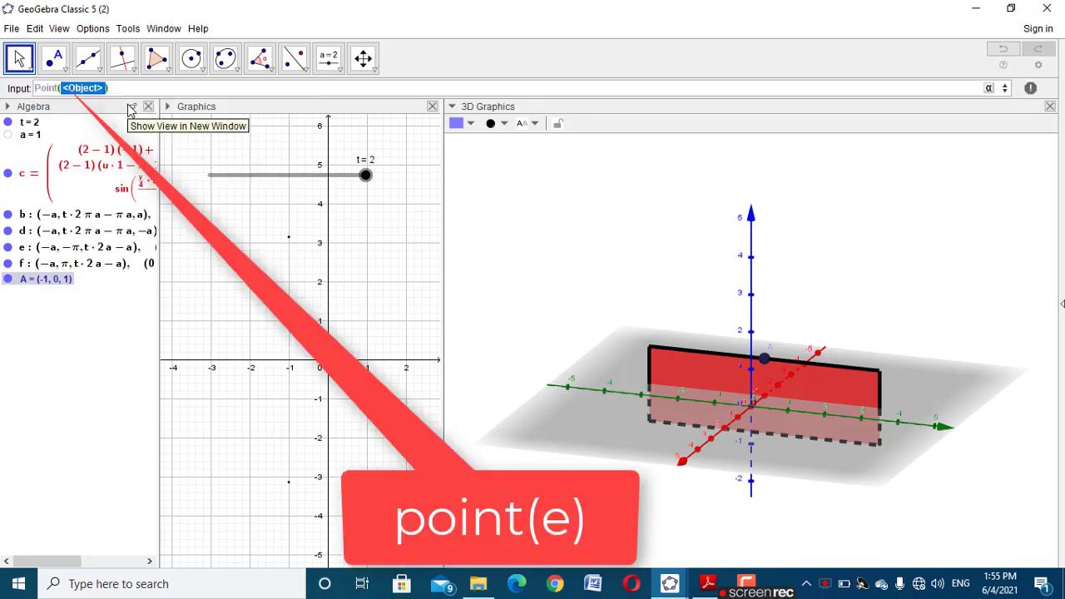
text(e)
key(Return)
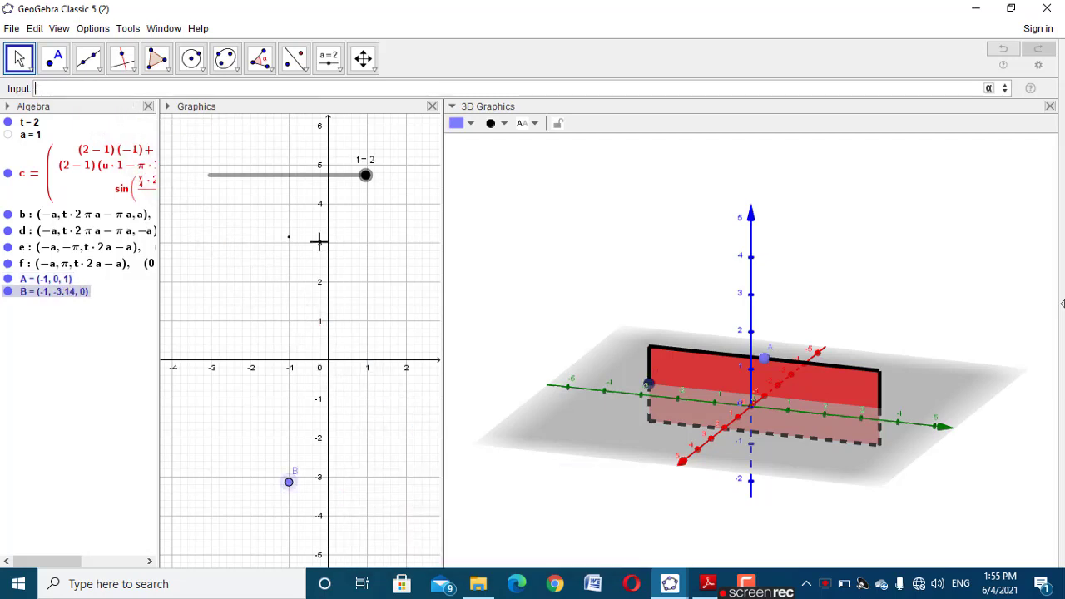
click(16, 68)
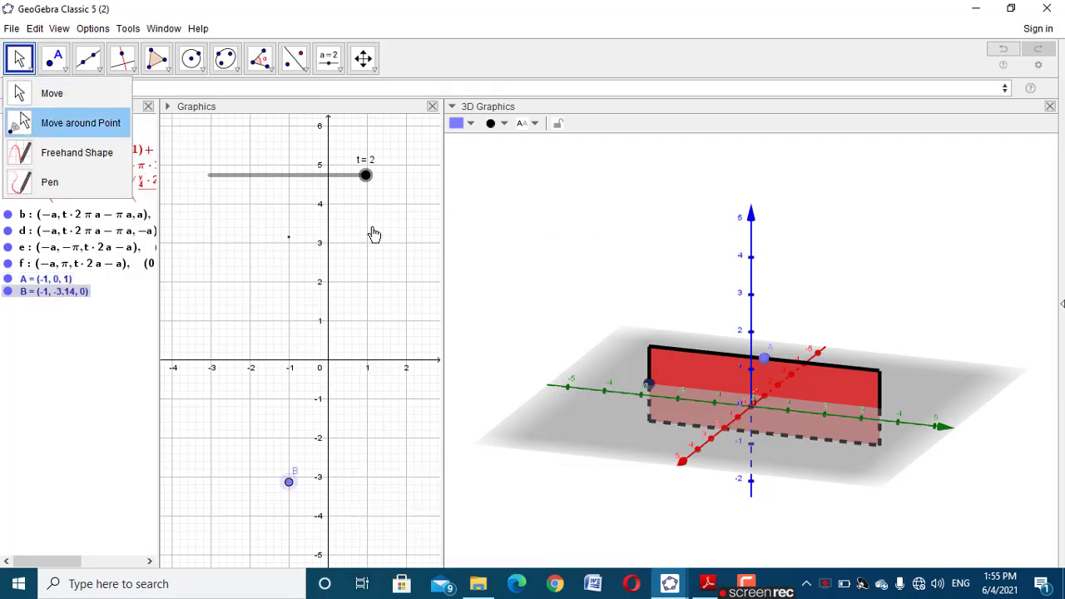
- Add the LaTeX text \text{2 \pi r} in the 3D view
click(88, 105)
click(490, 196)
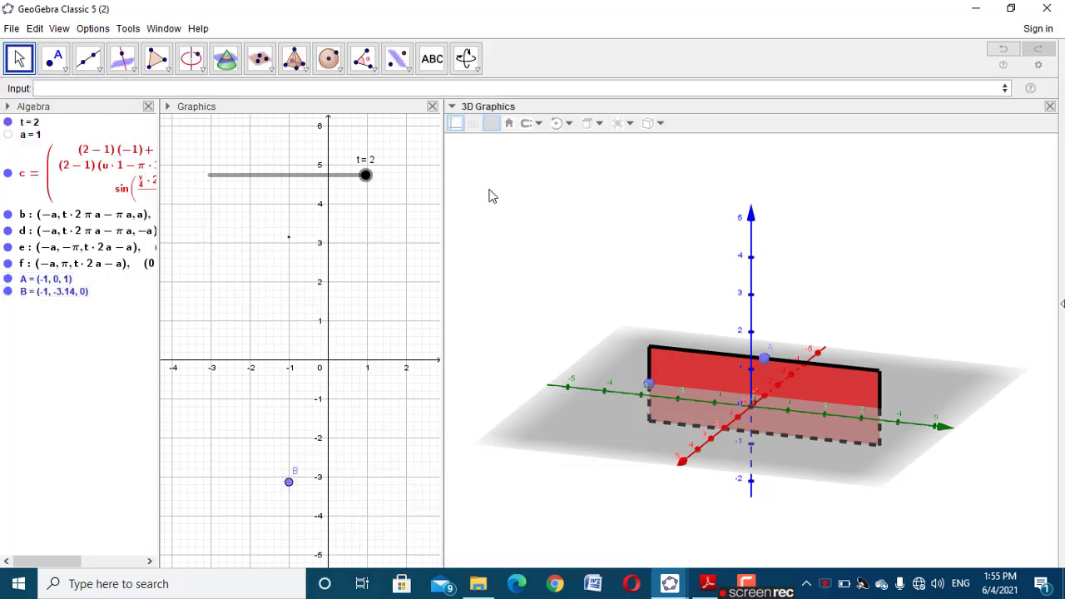
click(431, 59)
click(566, 223)
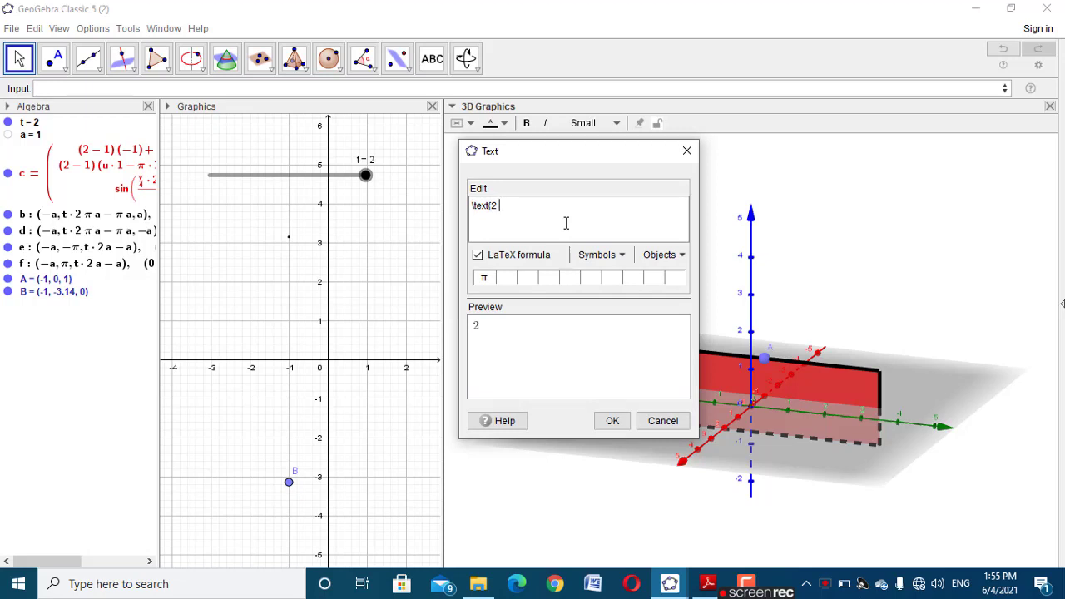
text(\text{2 \pi r)
click(613, 420)
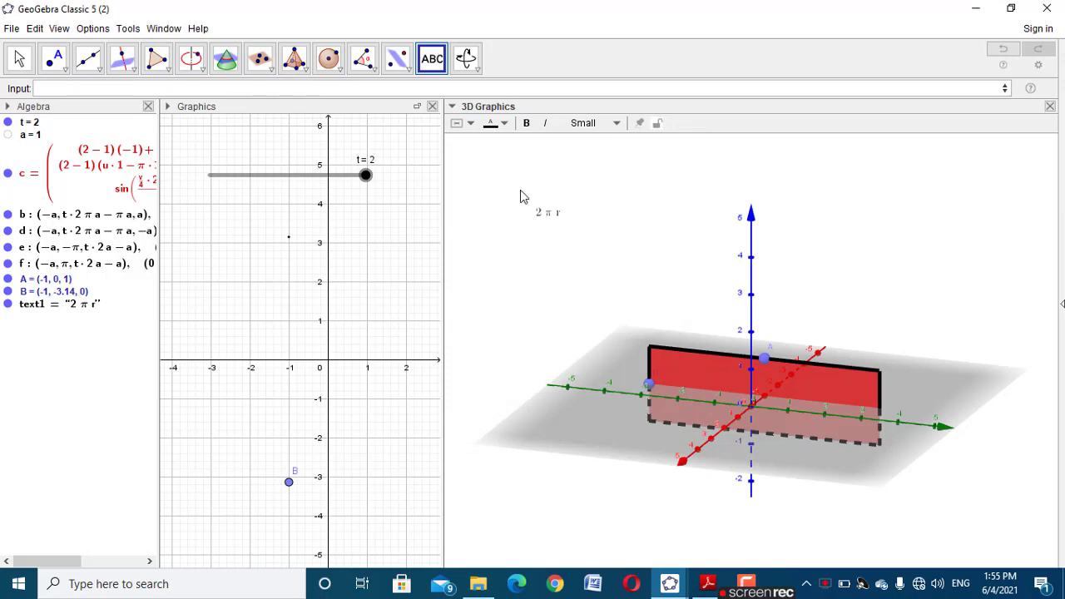
click(19, 58)
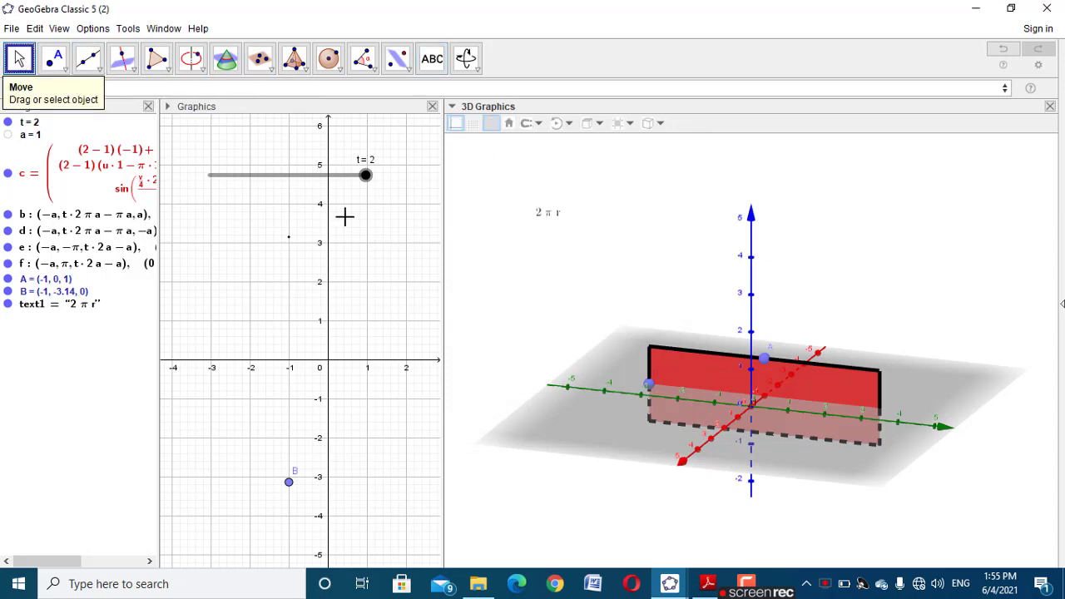
- Make the 2 π r text size Large
click(551, 212)
click(614, 123)
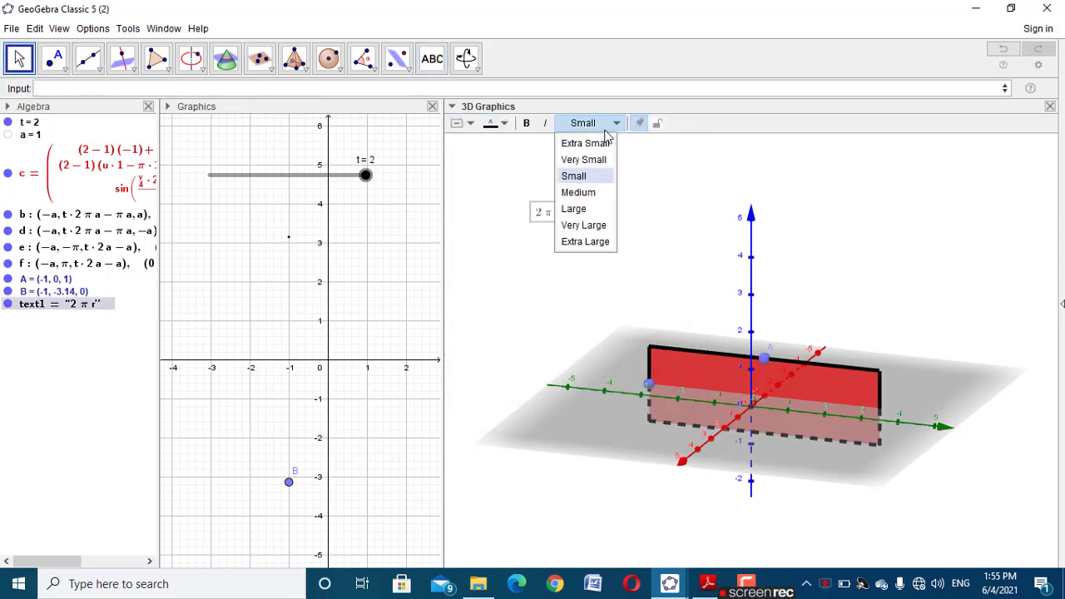
click(584, 209)
key(Escape)
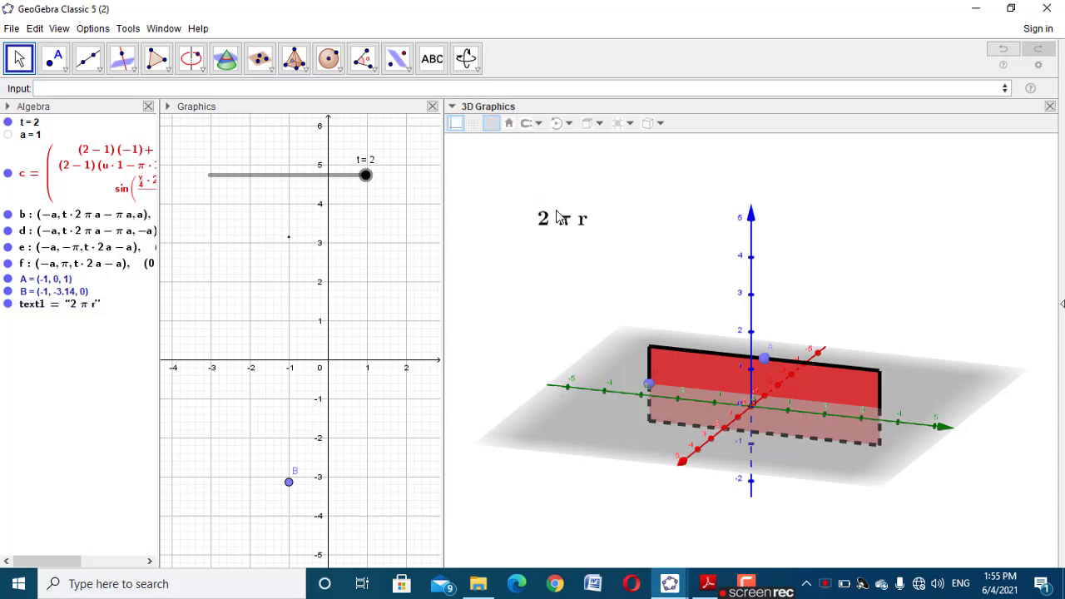
right_click(557, 215)
key(Escape)
right_click(558, 220)
key(Escape)
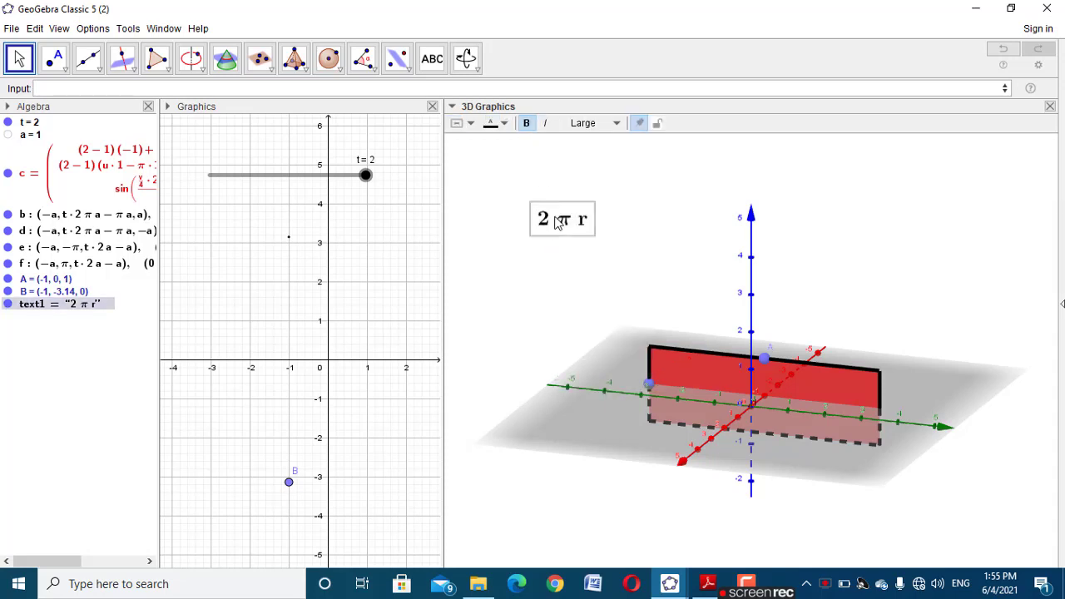
right_click(555, 218)
key(Escape)
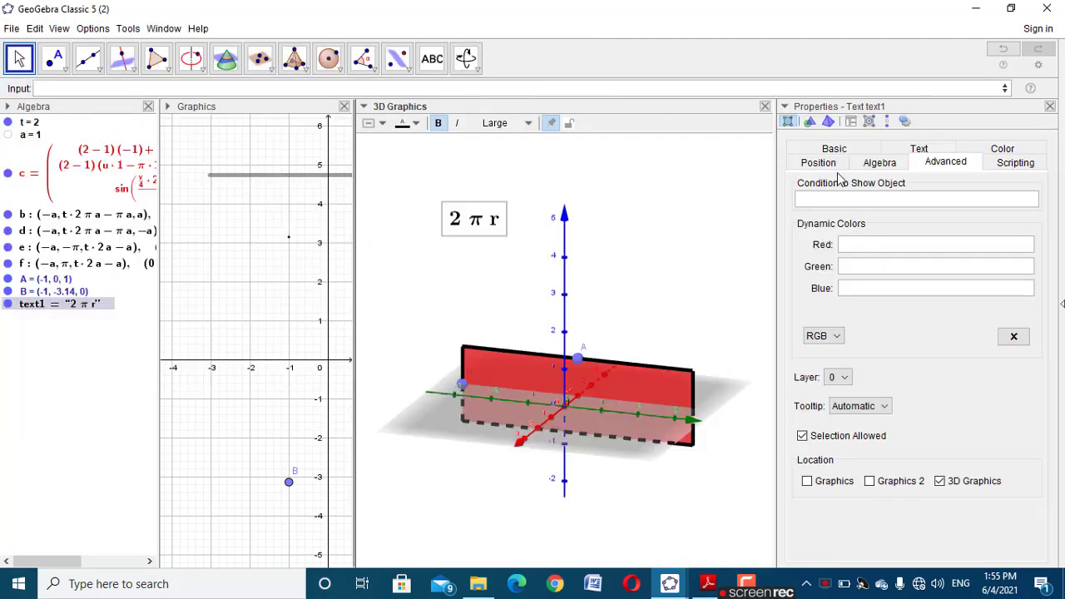
- Anchor the 2 π r label at A, show it only when t==2, and drag it above A
click(834, 162)
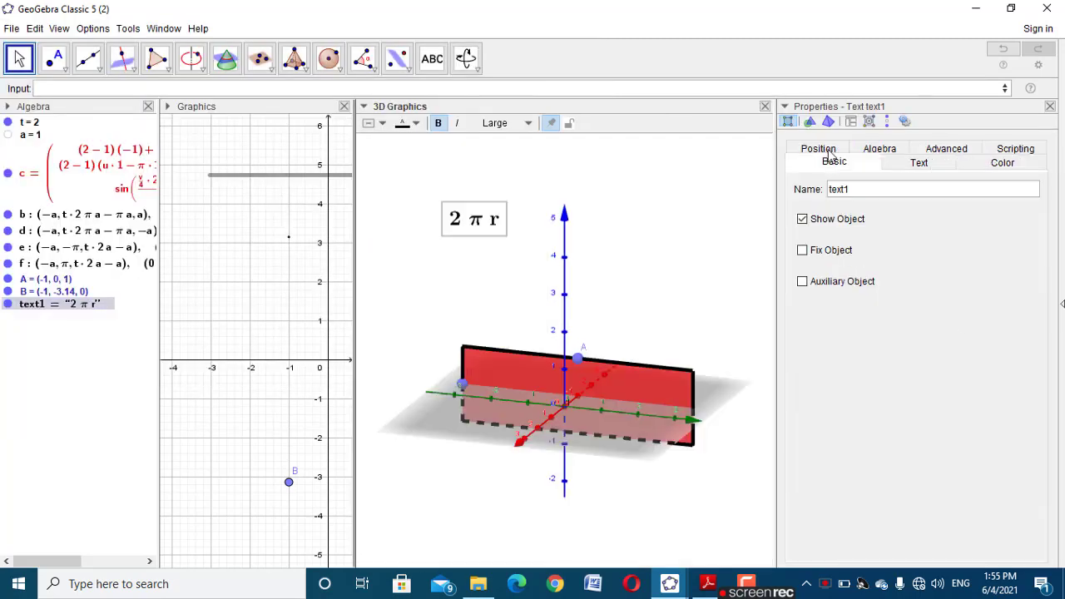
click(828, 152)
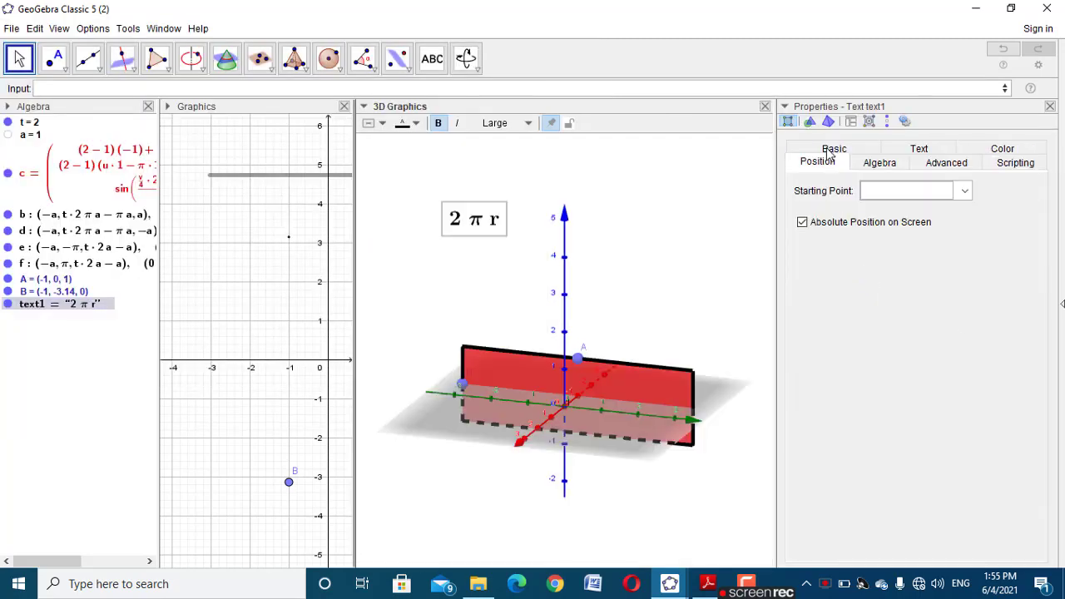
click(883, 193)
text(A)
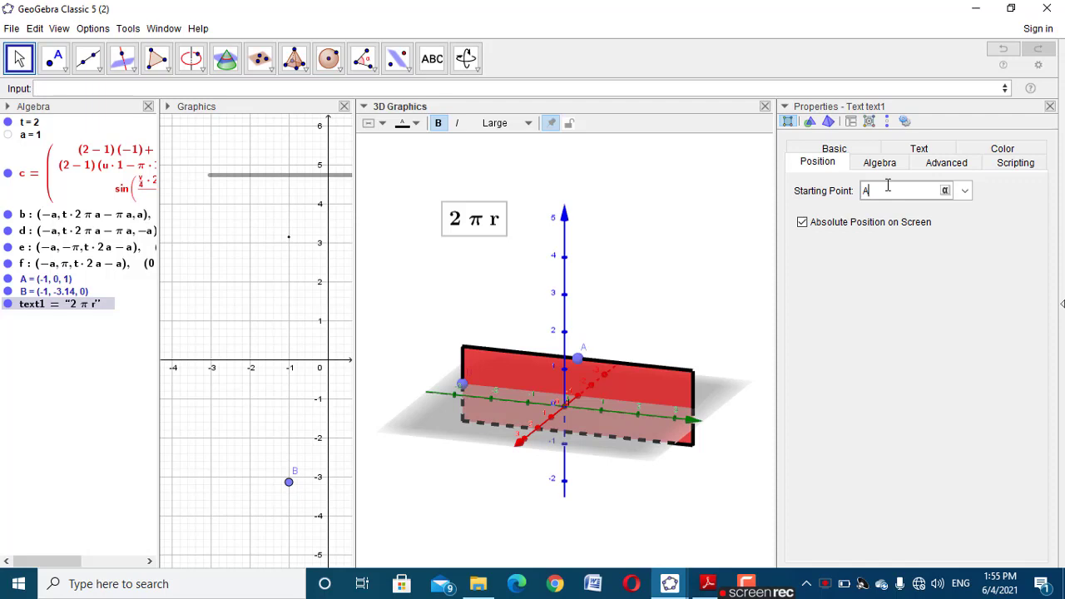
click(946, 162)
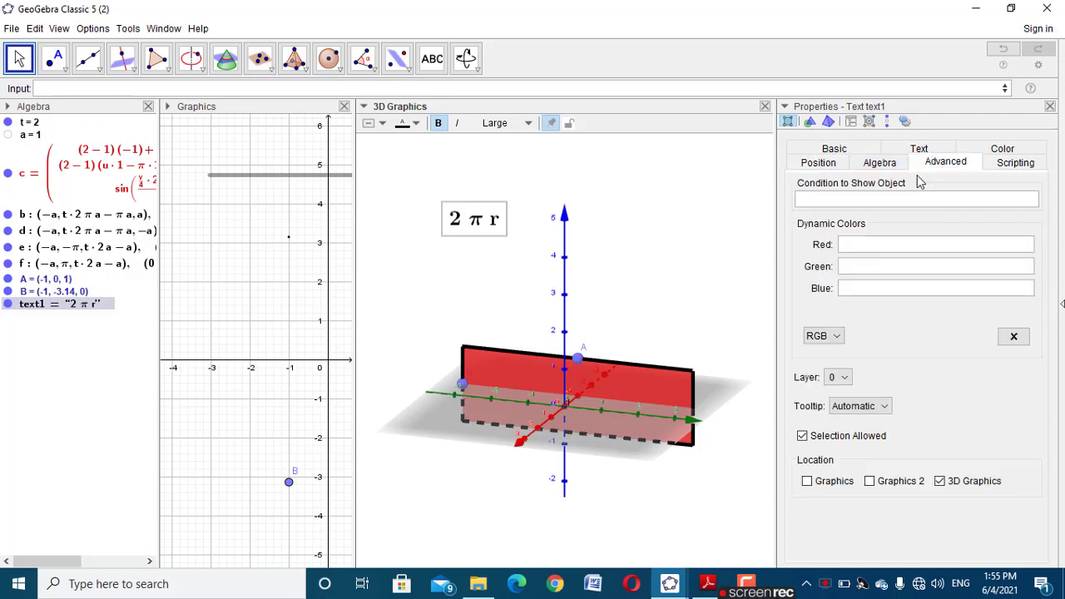
click(881, 203)
text(t==)
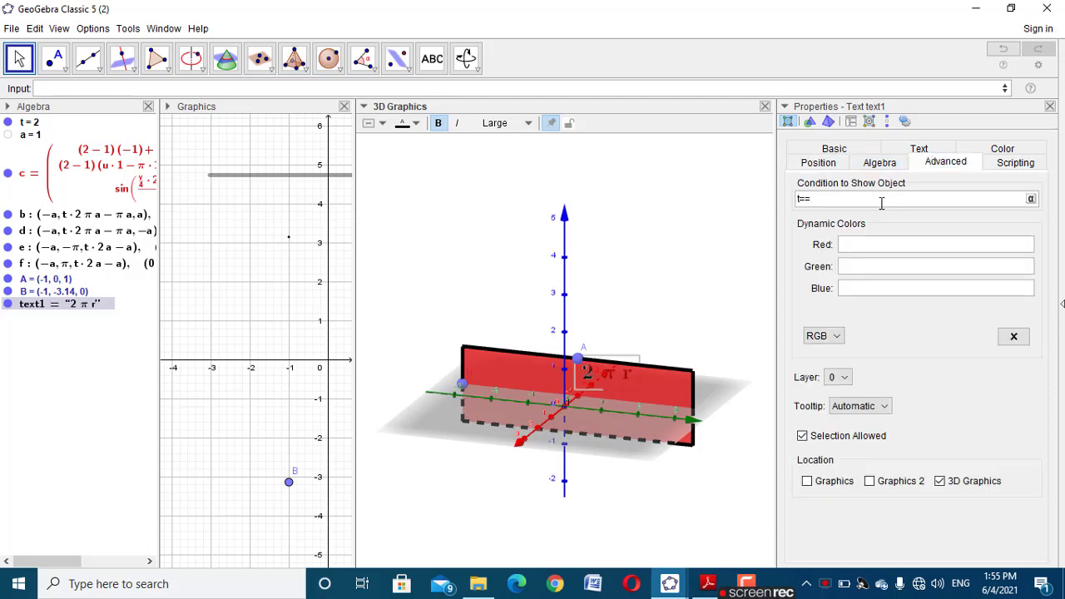
text(2)
click(1050, 108)
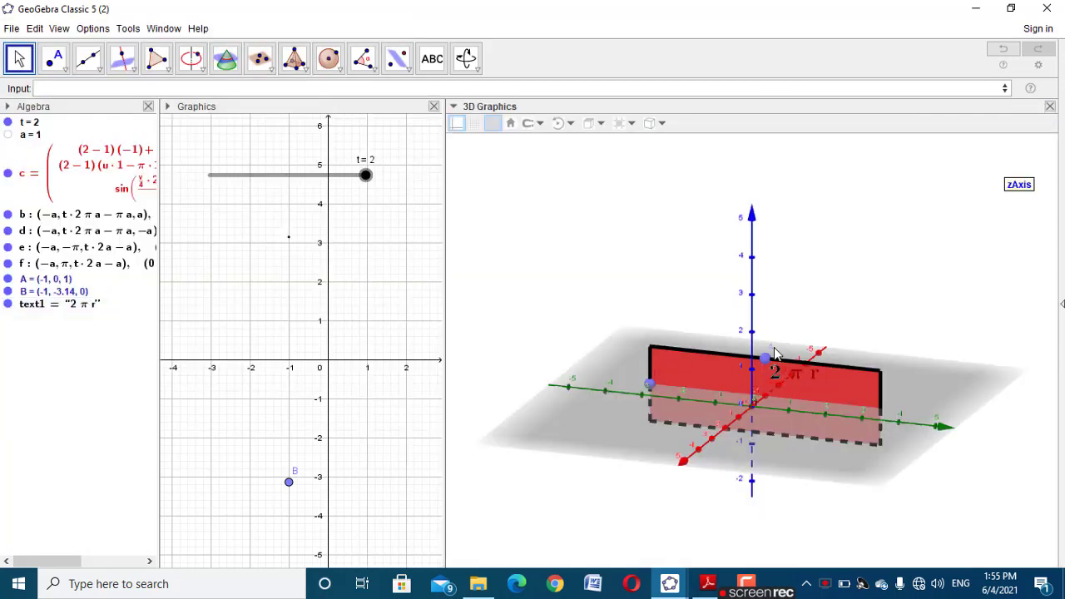
drag(780, 381, 755, 377)
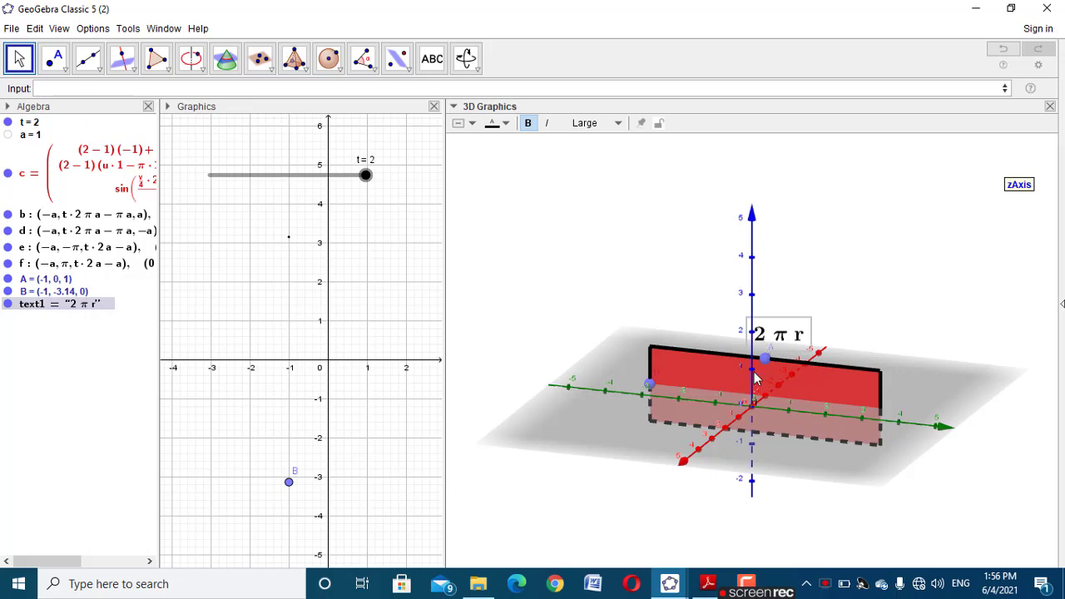
- Create a Large bold 'h' text label in the 3D view
click(432, 58)
click(515, 207)
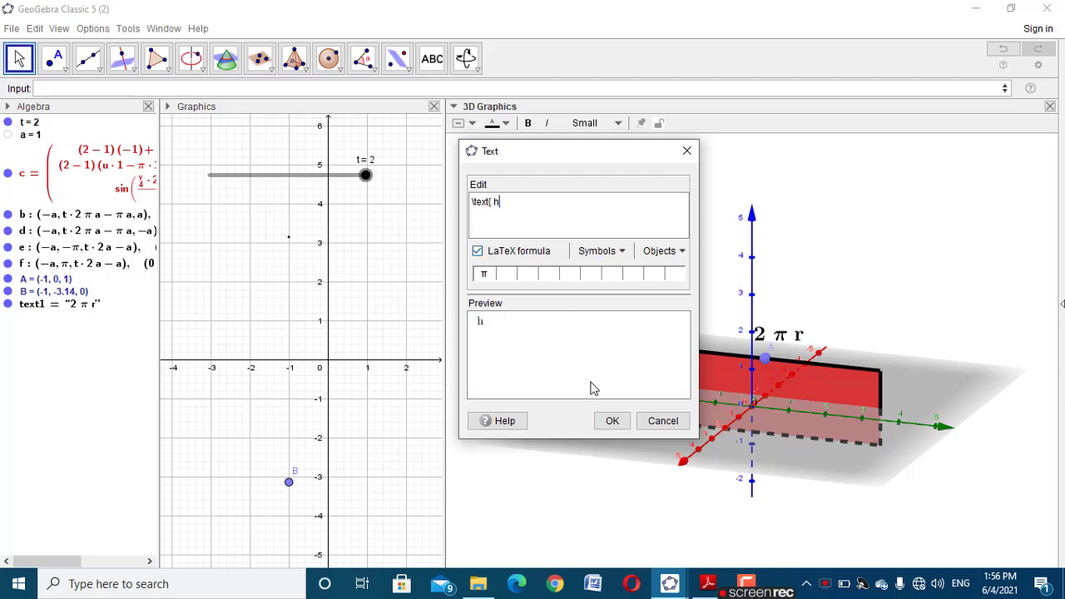
click(613, 129)
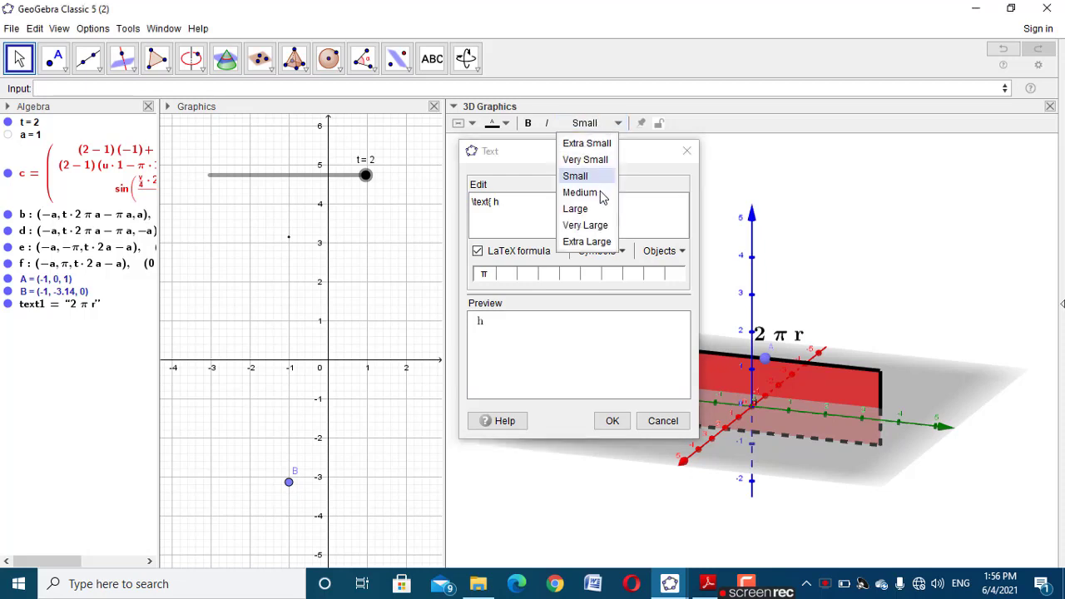
click(594, 214)
click(528, 123)
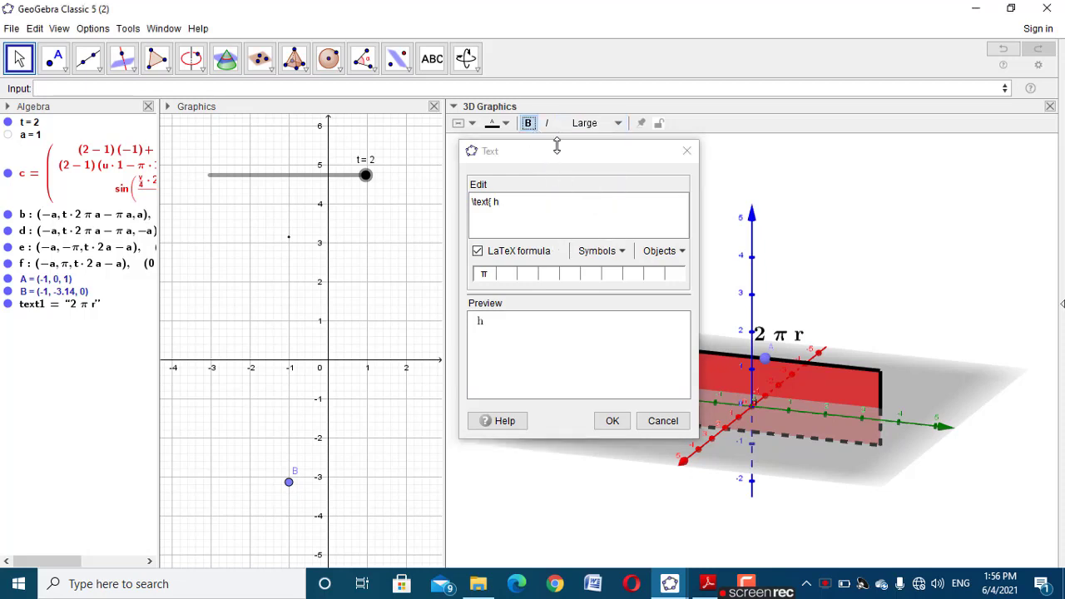
click(687, 151)
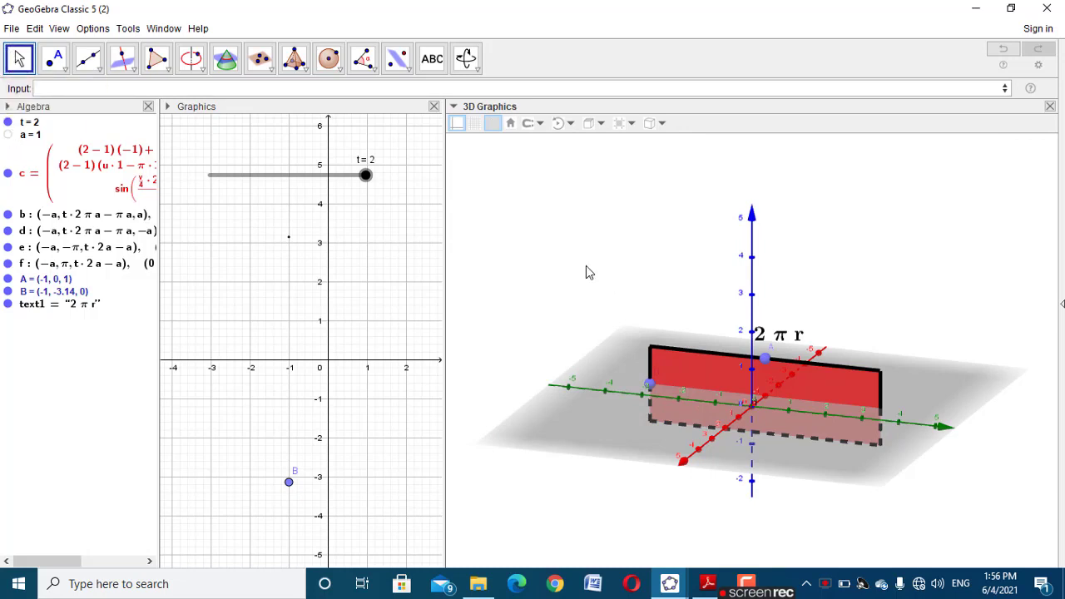
click(432, 58)
click(623, 229)
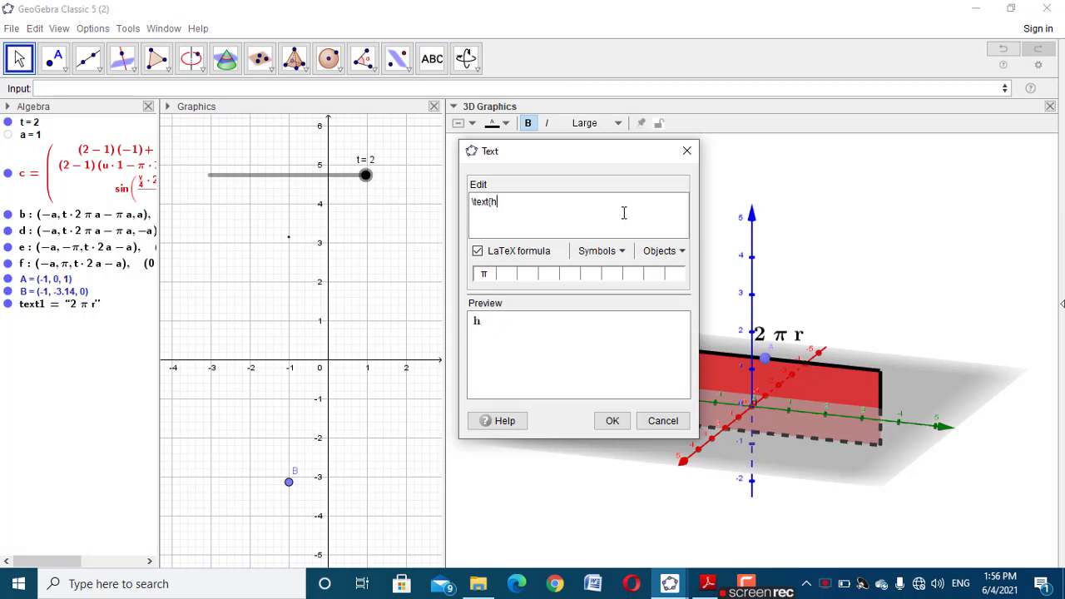
click(612, 421)
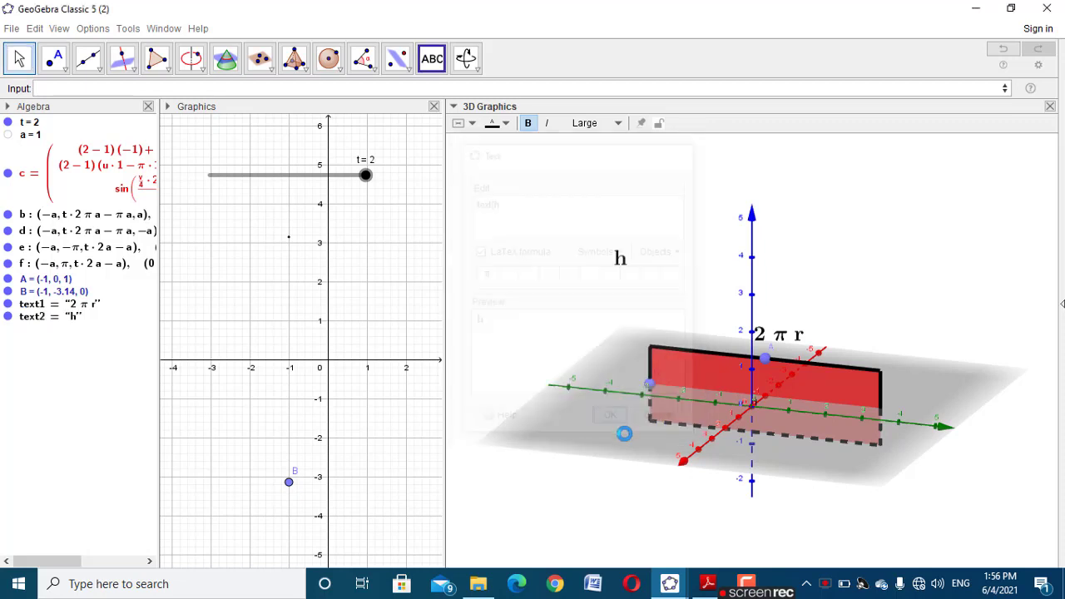
key(Escape)
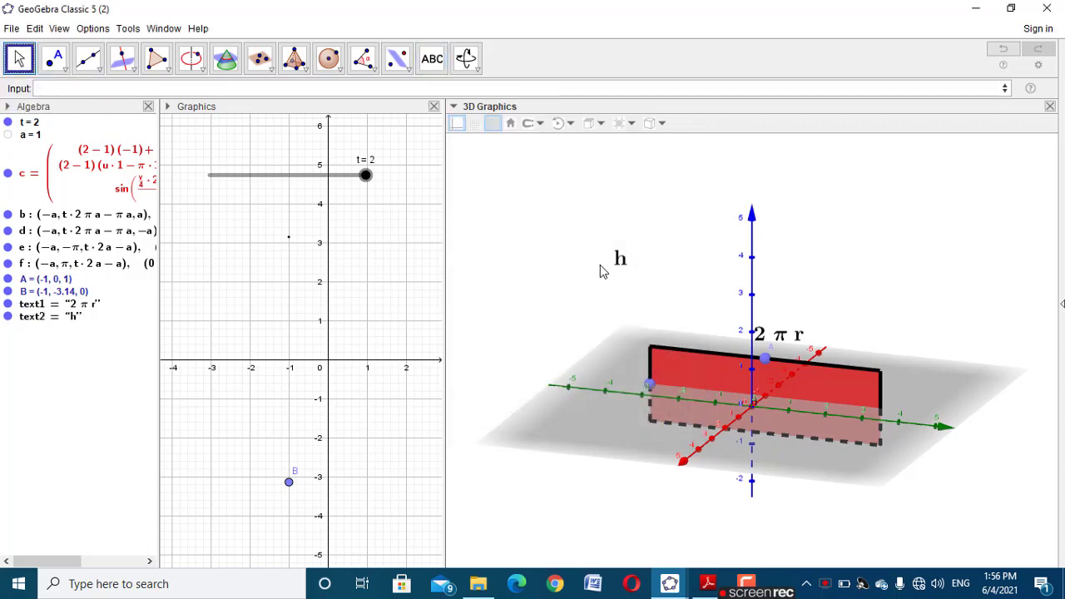
- Set the h label's Starting Point to B and its show condition to t==2
click(616, 261)
right_click(620, 264)
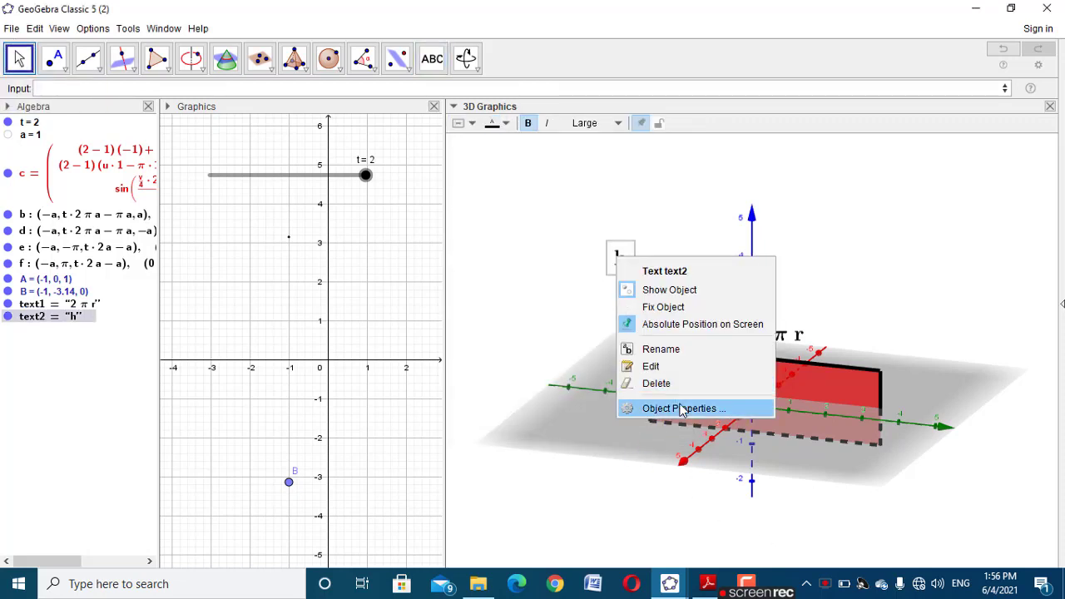
click(689, 409)
click(828, 163)
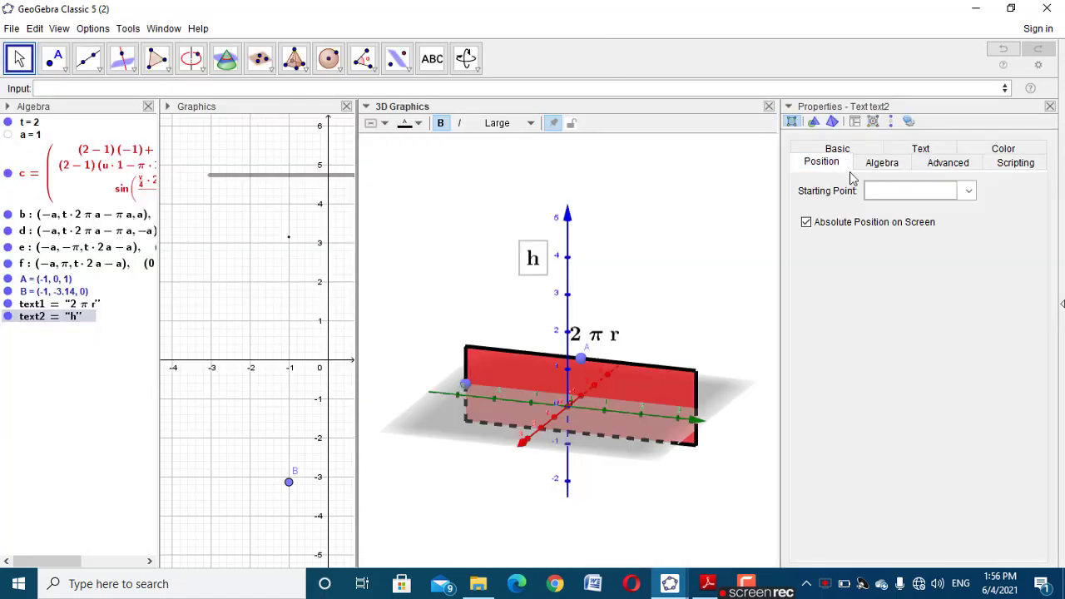
click(876, 188)
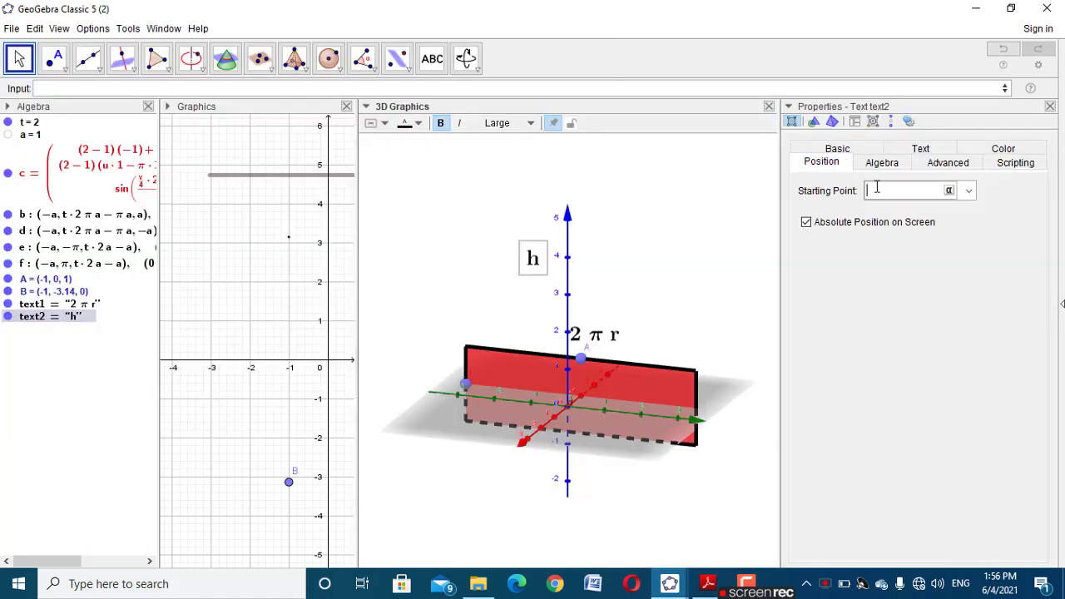
click(915, 164)
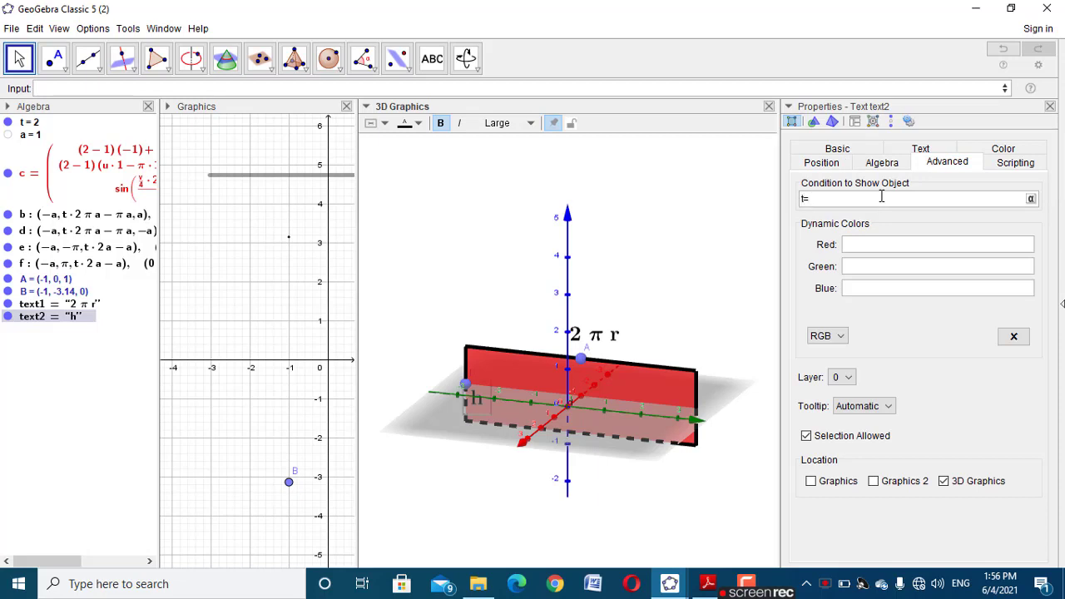
click(883, 195)
text(t==2)
click(1050, 106)
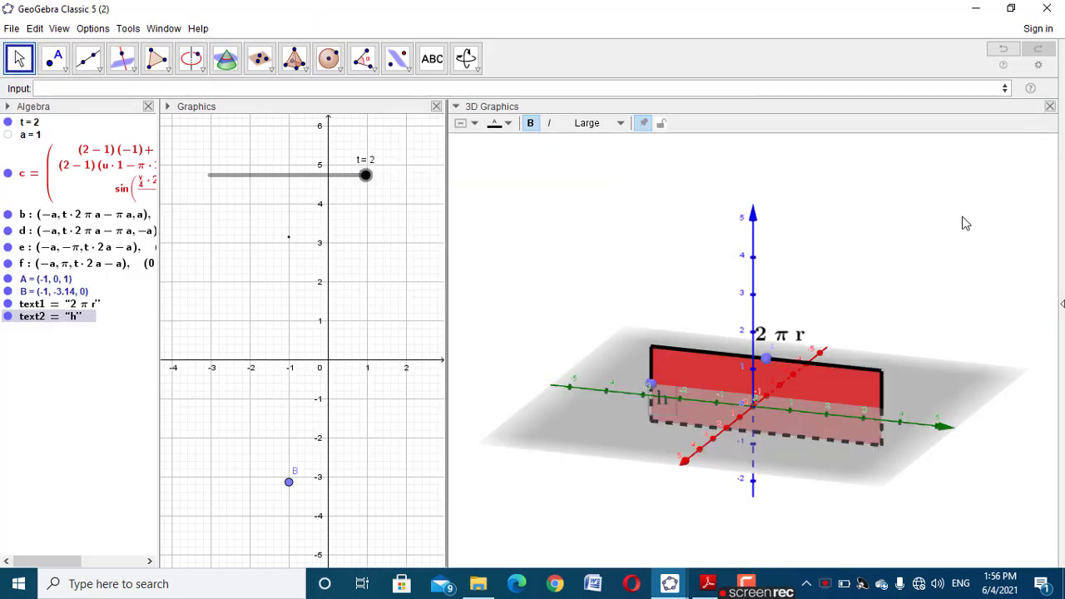
- Hide the Algebra view and turn off the 2D axes and grid
click(148, 106)
right_click(200, 215)
click(285, 264)
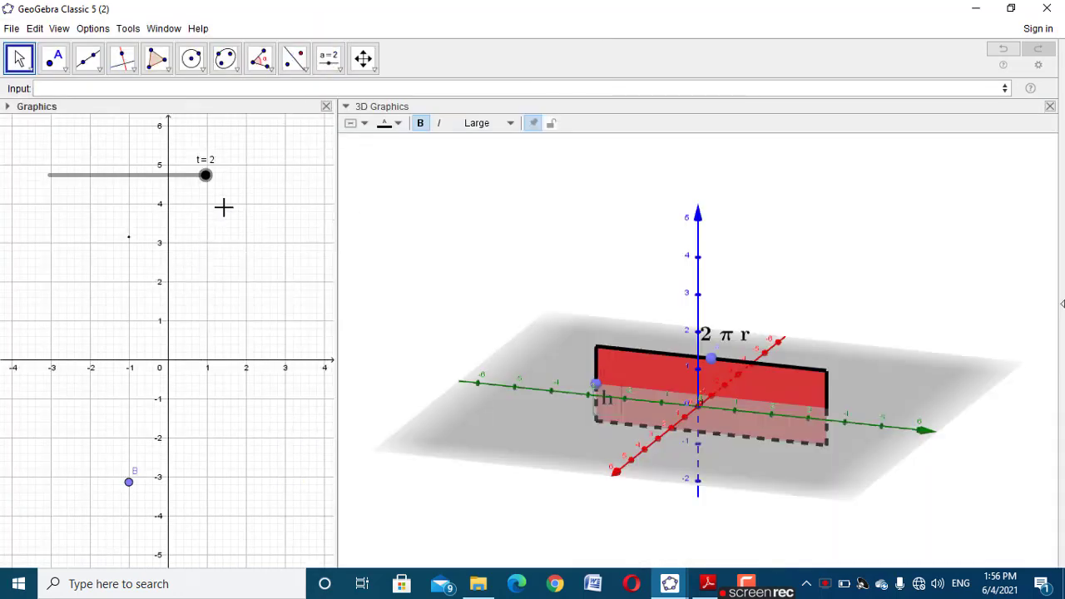
drag(224, 208, 161, 269)
right_click(160, 269)
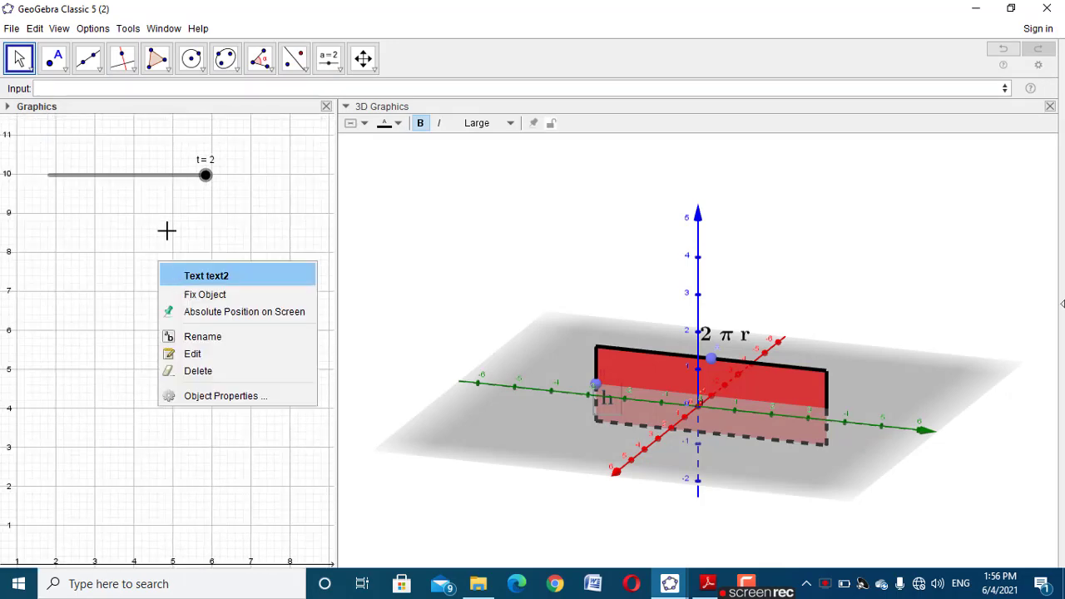
click(169, 230)
right_click(172, 215)
click(200, 248)
right_click(171, 226)
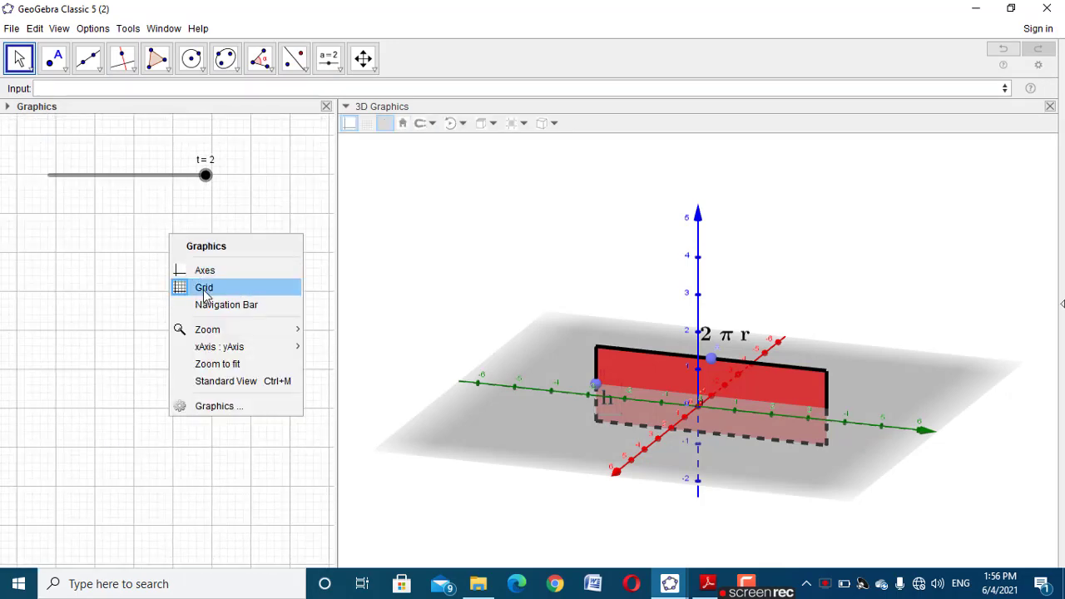
click(204, 287)
- Caption slider t 'Slide me' and set its width to 80
right_click(207, 177)
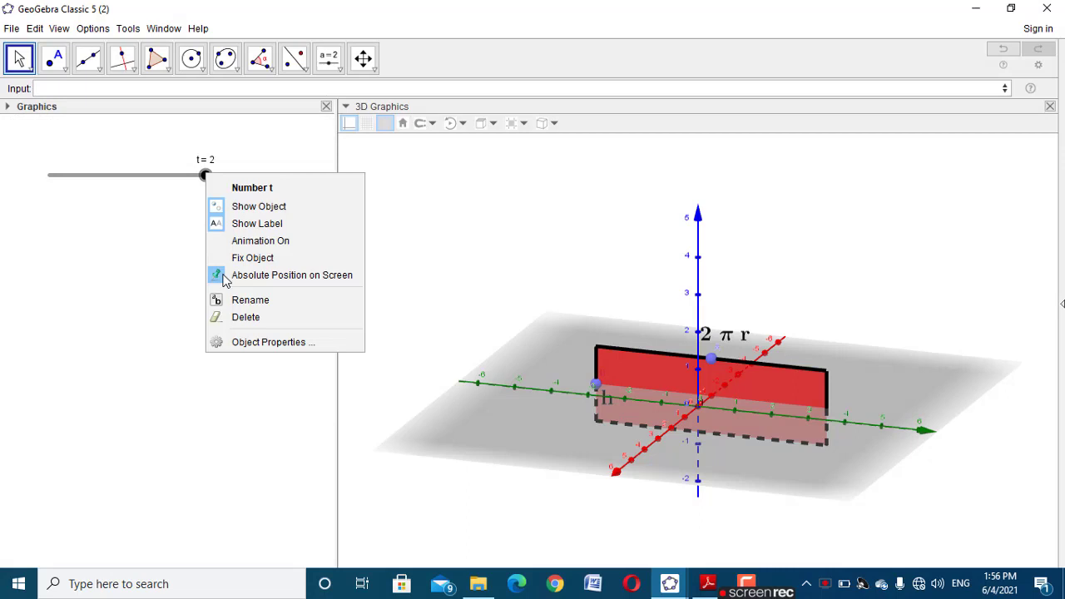
click(254, 343)
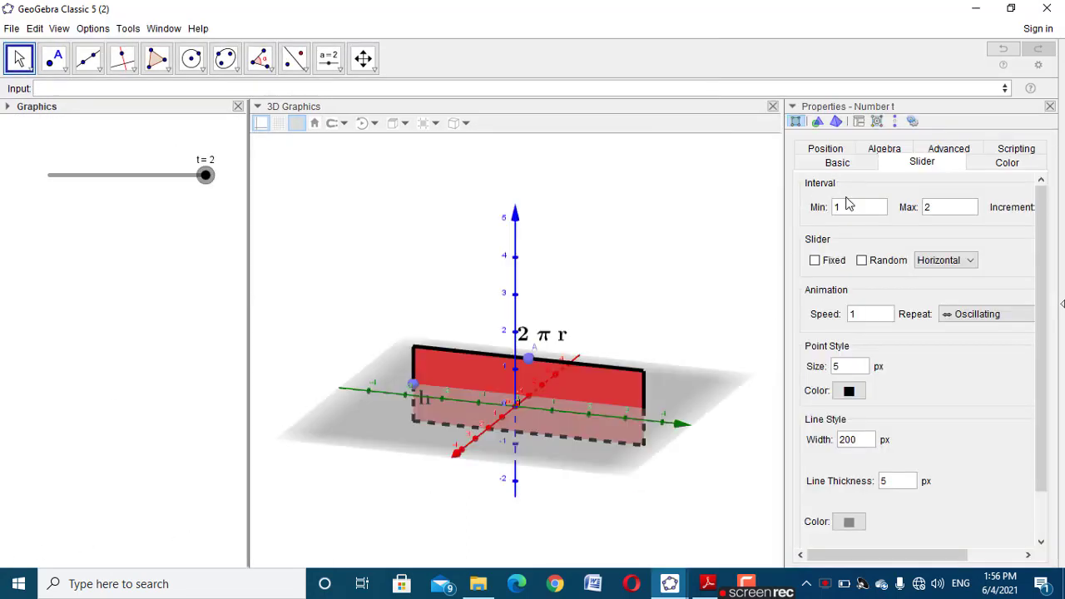
click(837, 164)
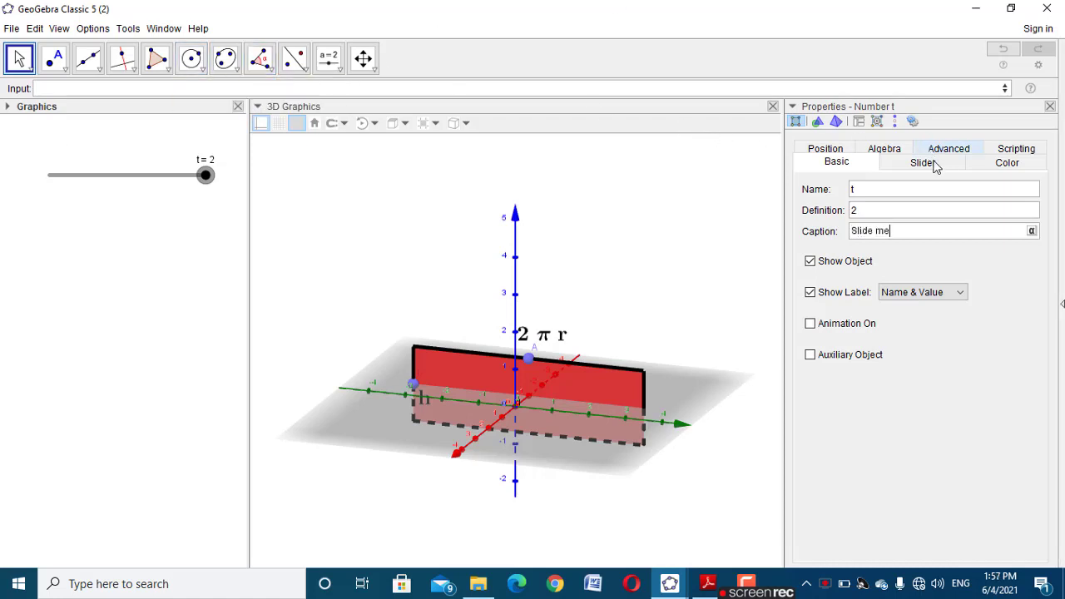
click(881, 164)
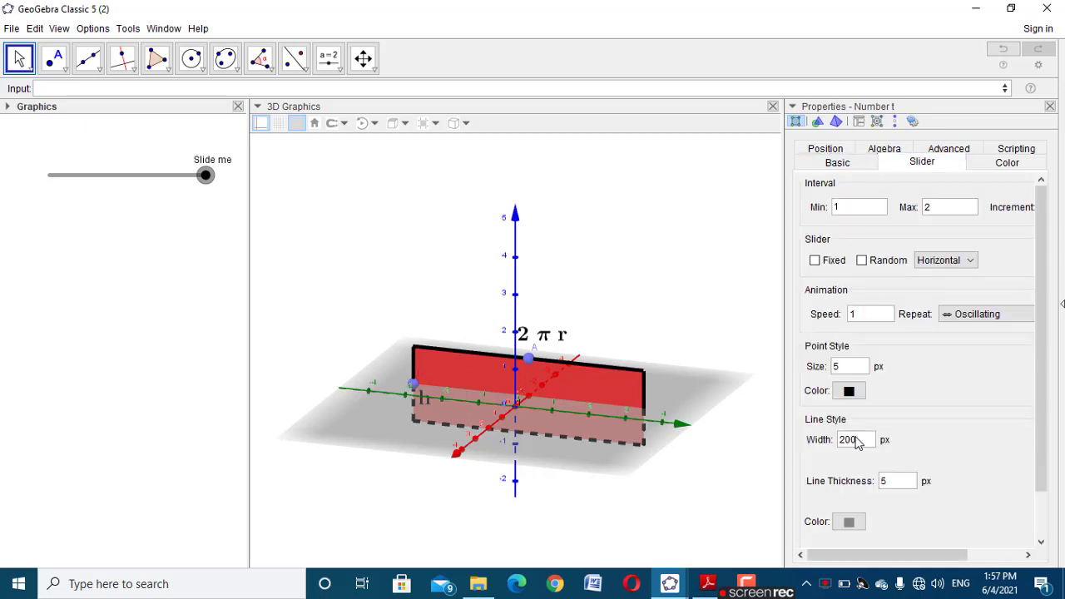
drag(859, 443, 826, 447)
text(80)
- Hide the 3D axes and the grey ground plane
click(1050, 107)
right_click(546, 387)
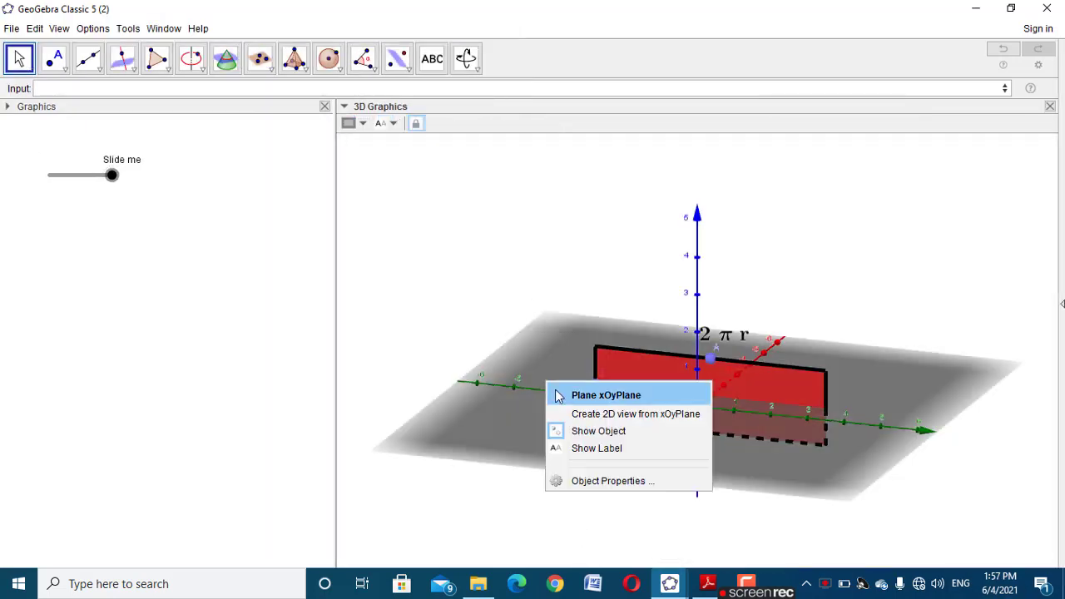
click(468, 253)
right_click(469, 252)
click(489, 286)
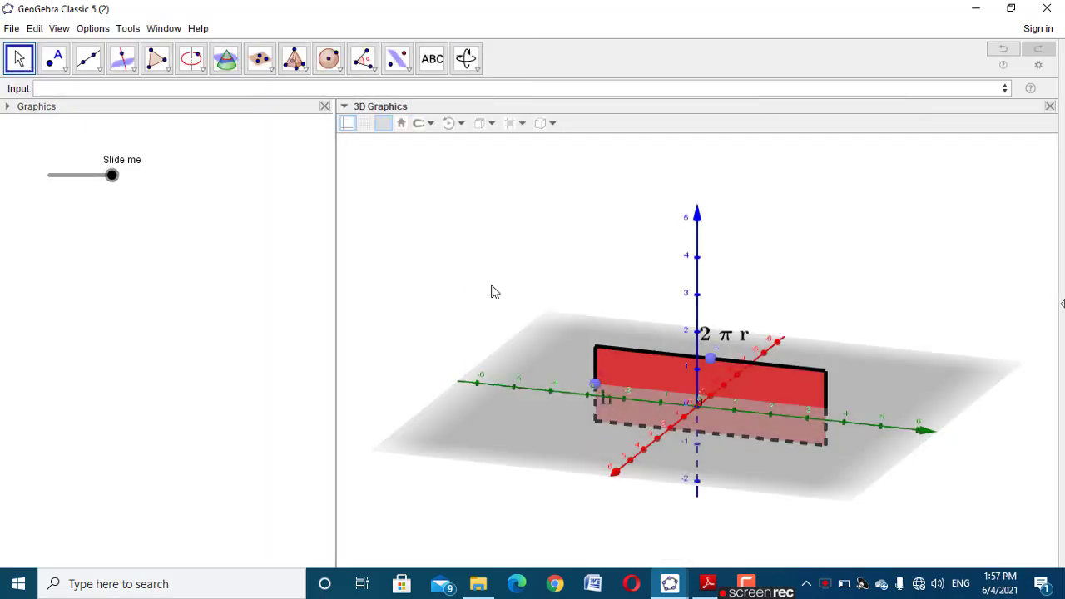
right_click(530, 362)
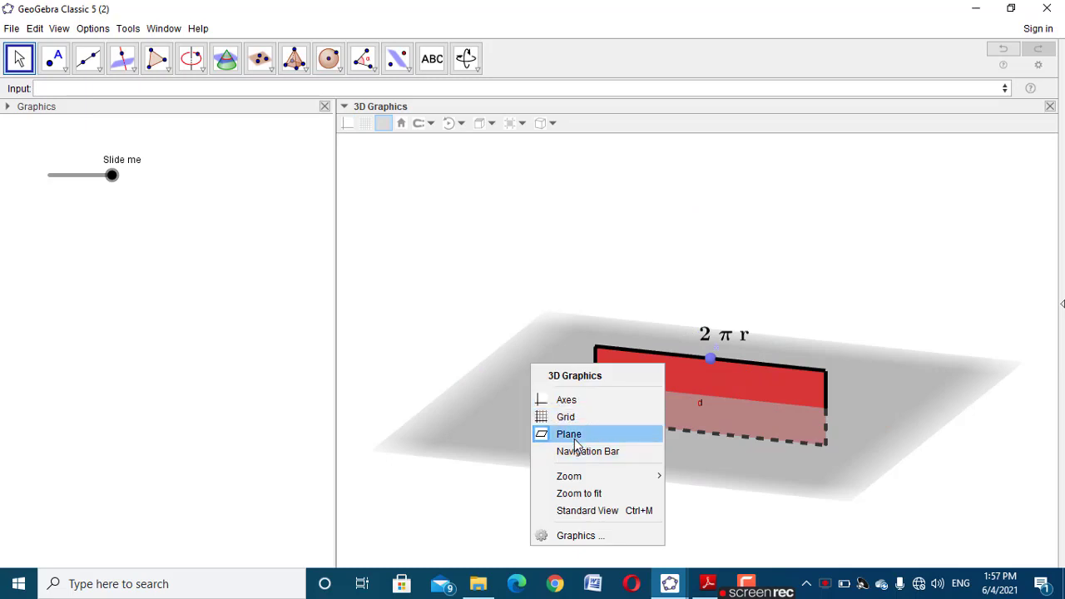
click(569, 433)
- Hide points A and B and rotate the view to face the rectangle straight on
right_click(709, 359)
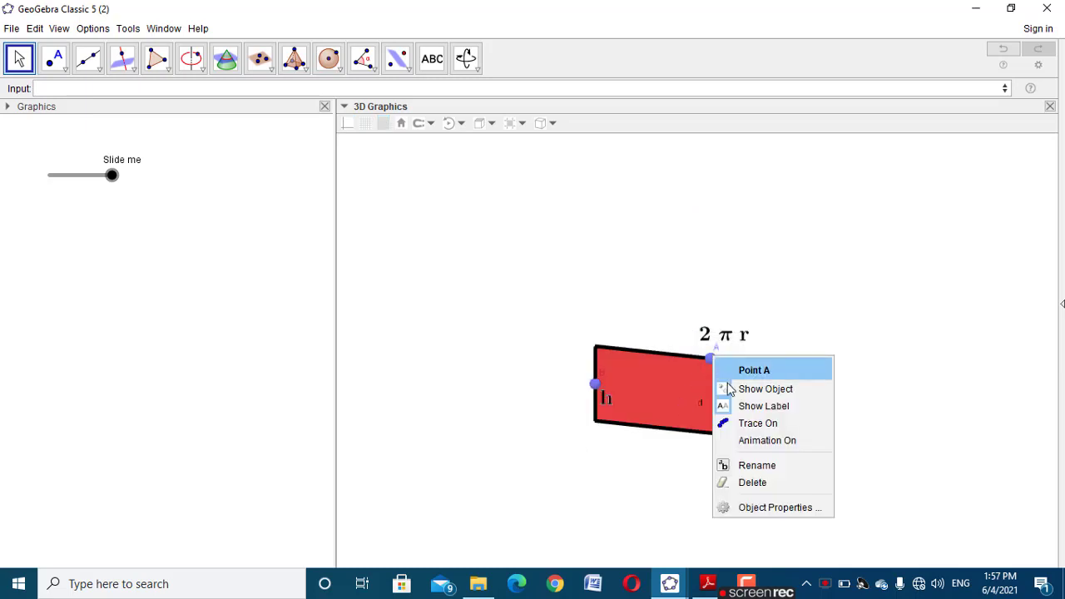
click(739, 406)
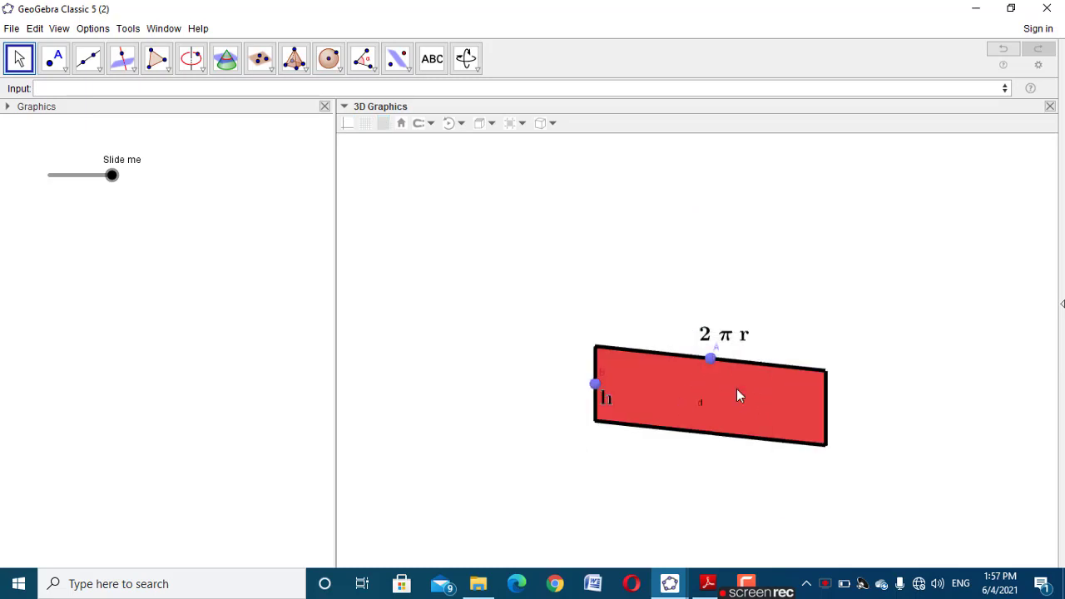
right_click(595, 388)
click(632, 424)
drag(532, 286, 534, 237)
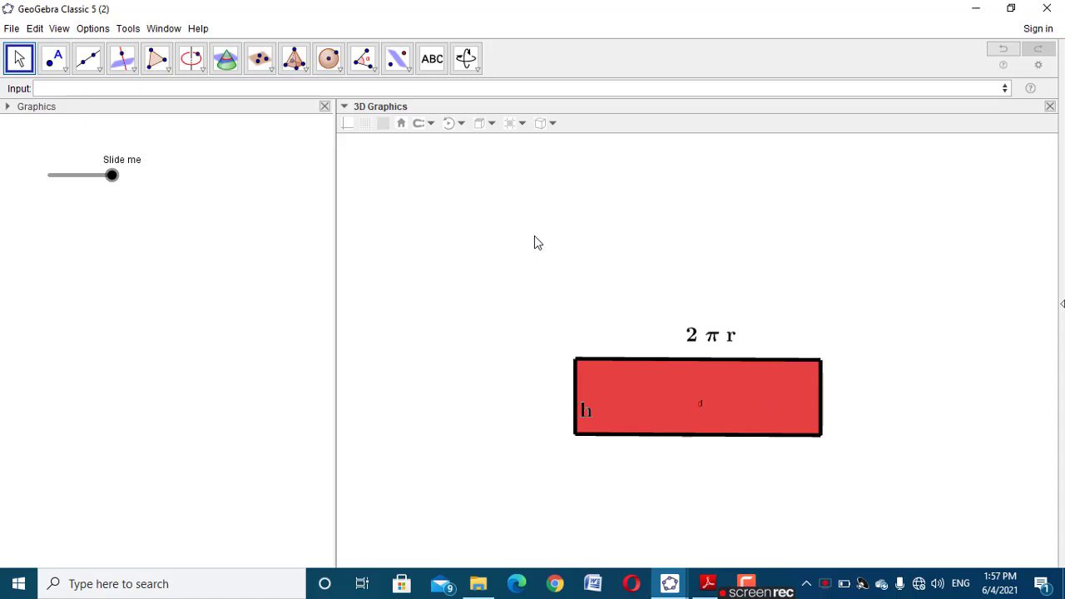
right_click(638, 381)
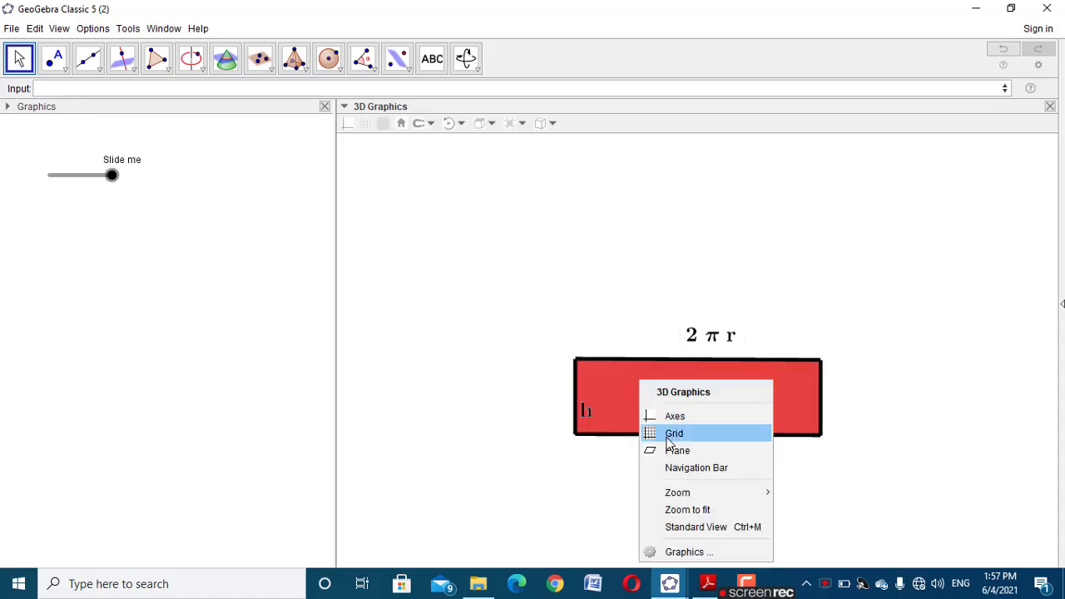
click(492, 294)
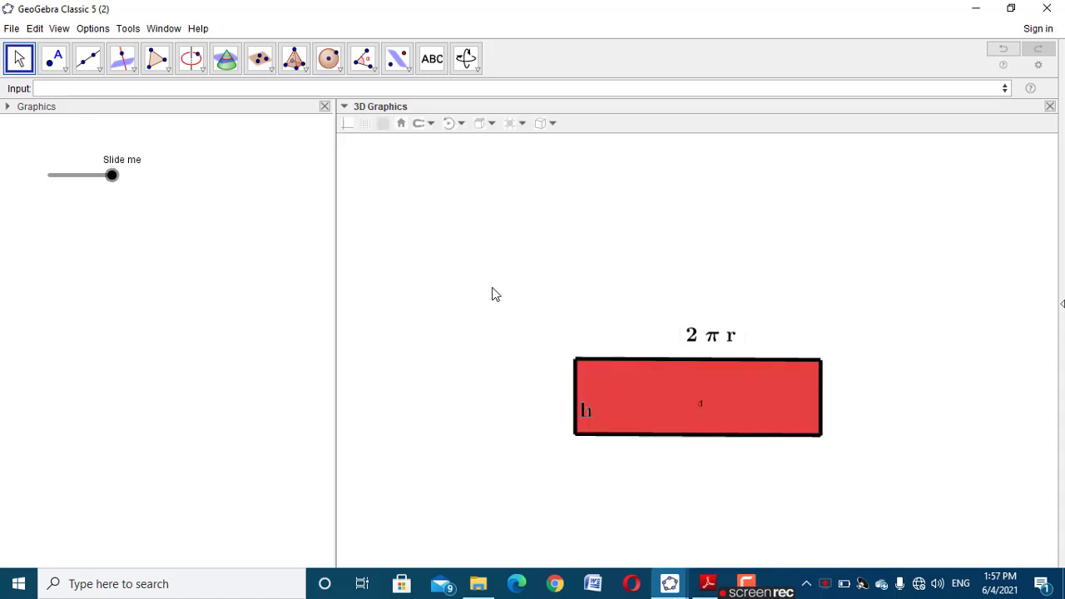
key(ctrl+a)
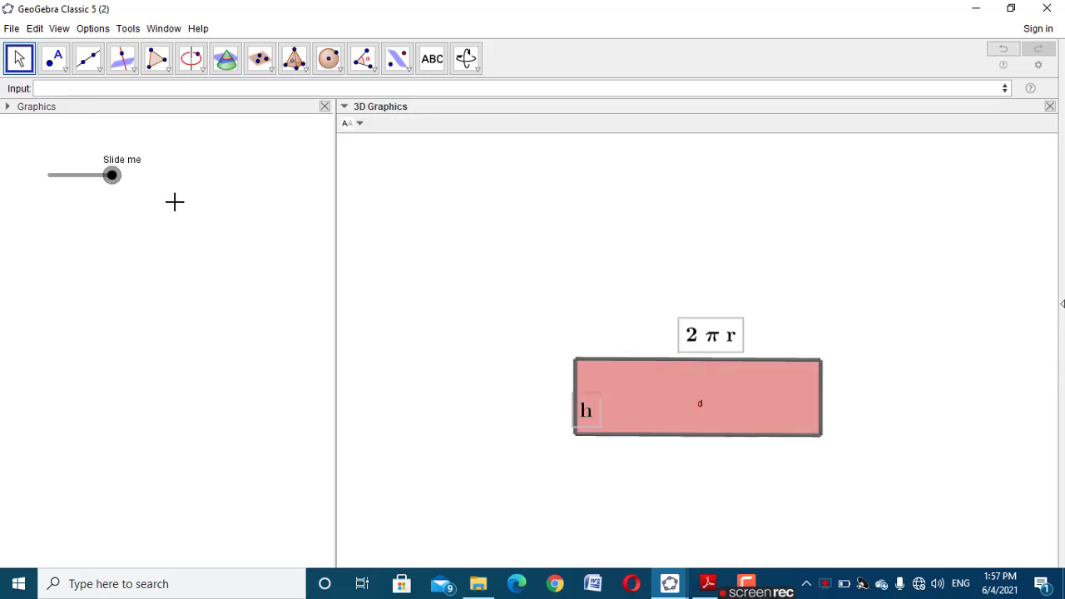
right_click(439, 269)
click(408, 245)
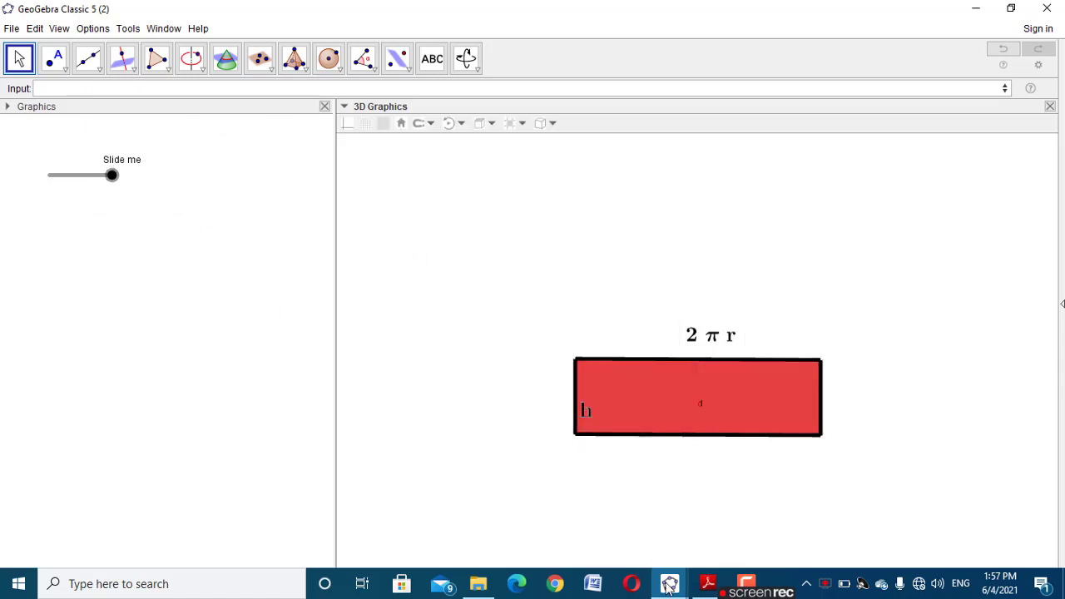
mouse_move(670, 583)
click(616, 516)
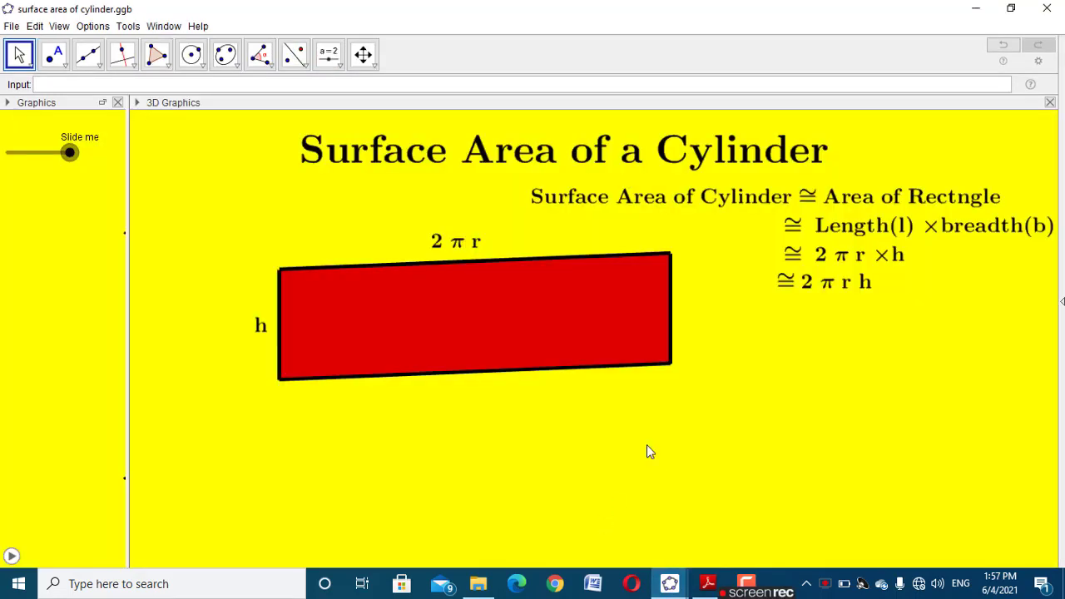
click(795, 229)
right_click(797, 223)
click(830, 315)
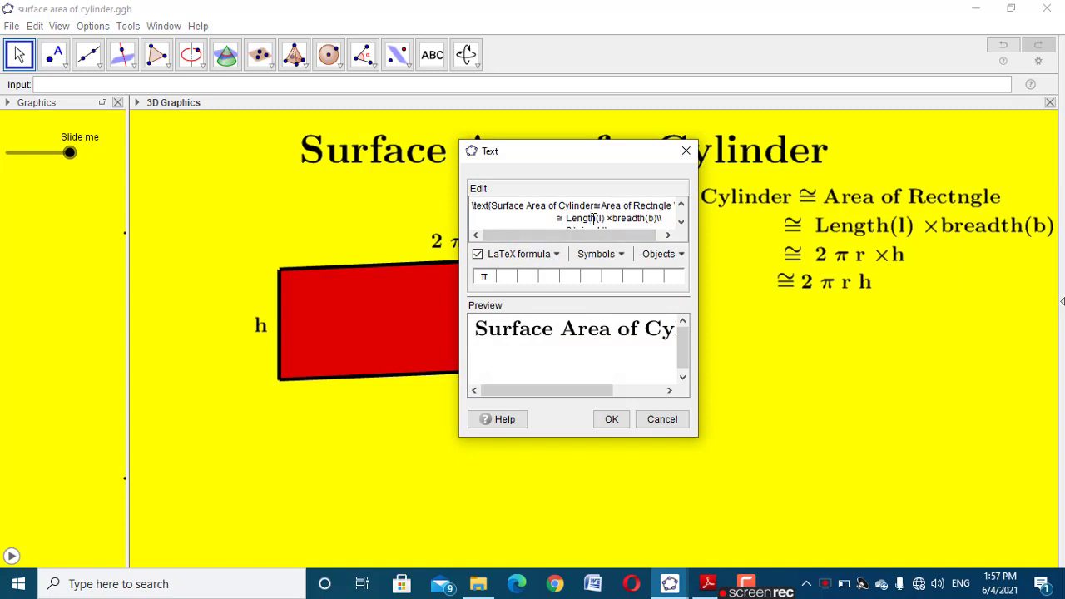
key(ctrl+a)
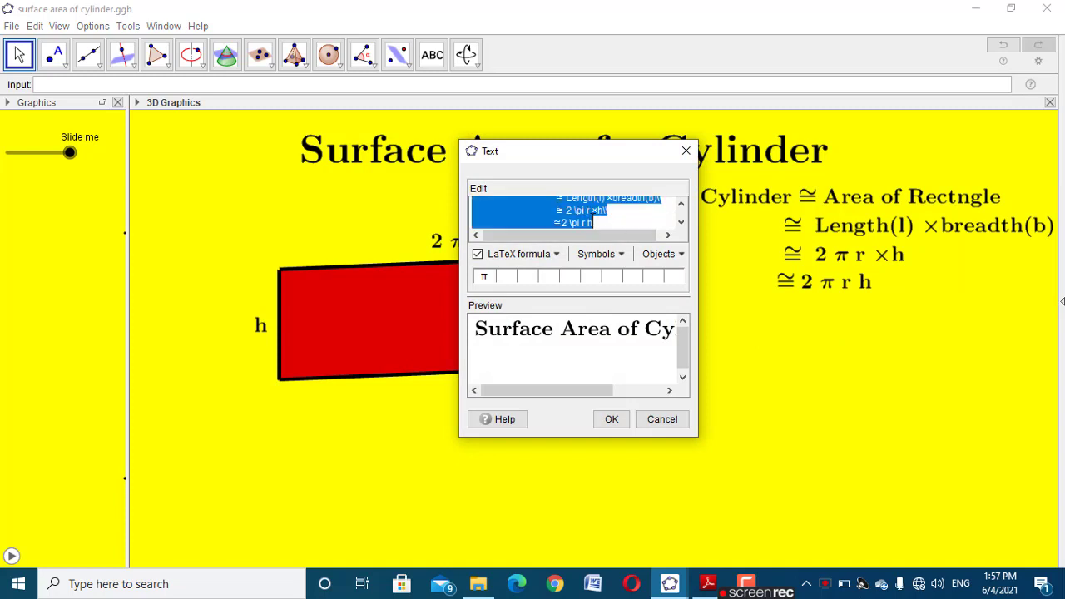
click(611, 419)
mouse_move(670, 583)
click(737, 508)
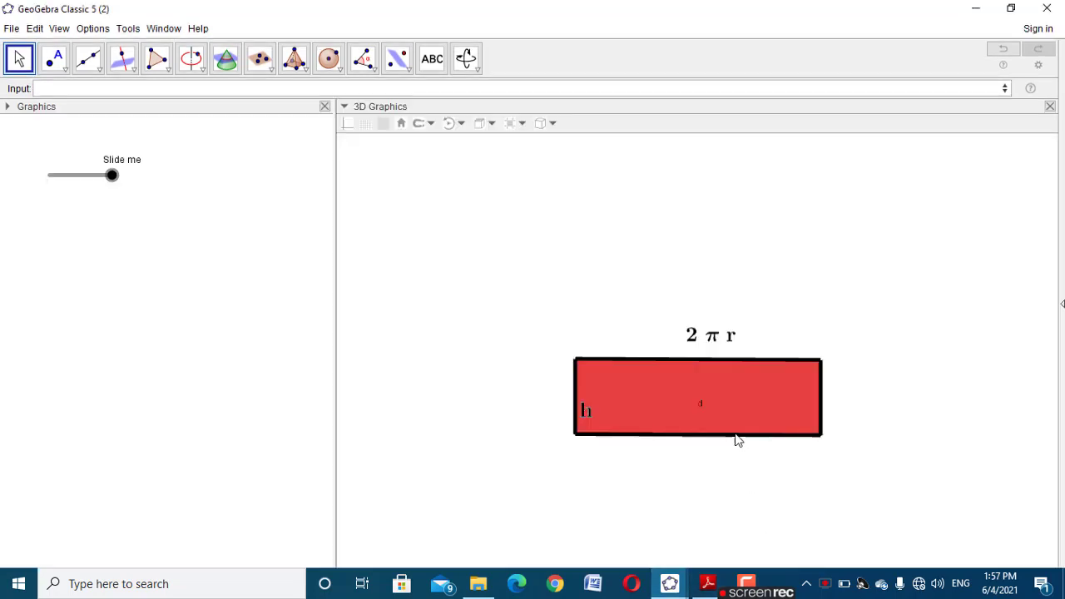
- Paste the surface-area derivation as LaTeX text above the rectangle, then start a title text
click(431, 58)
click(485, 169)
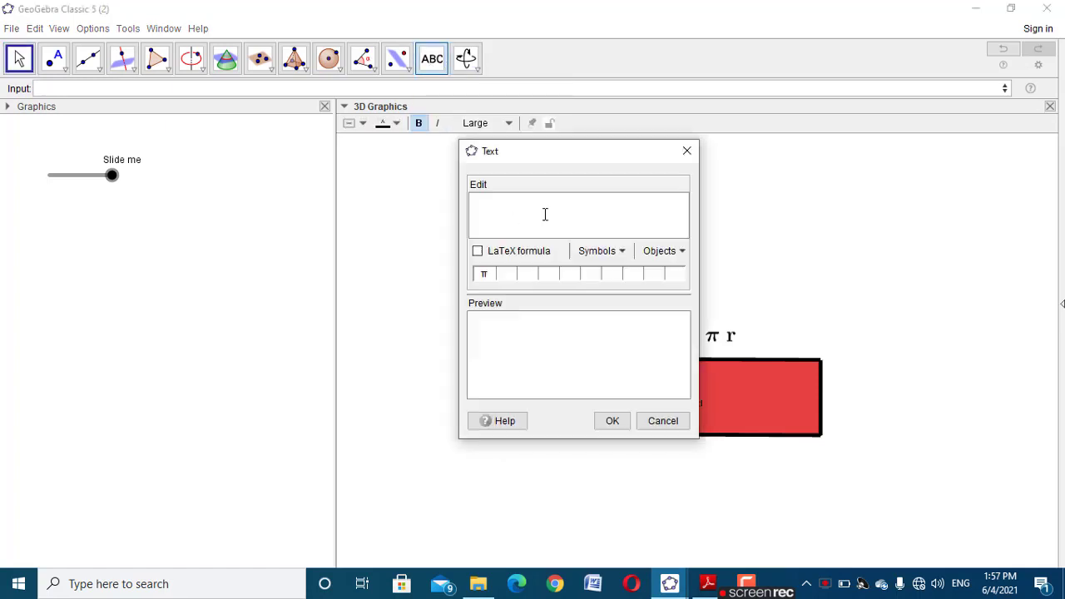
key(ctrl+v)
click(552, 252)
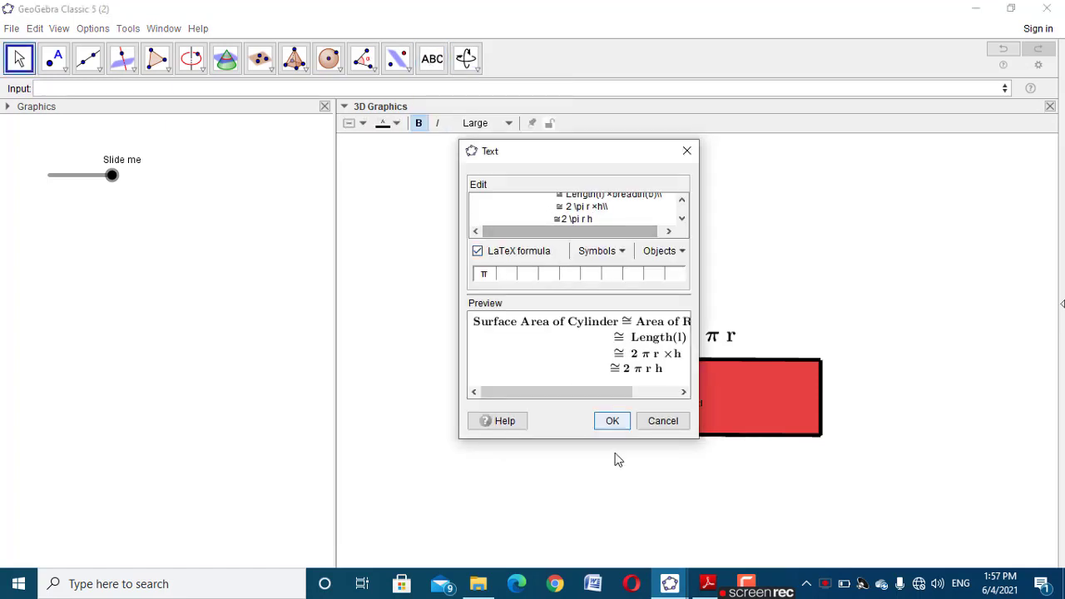
click(611, 420)
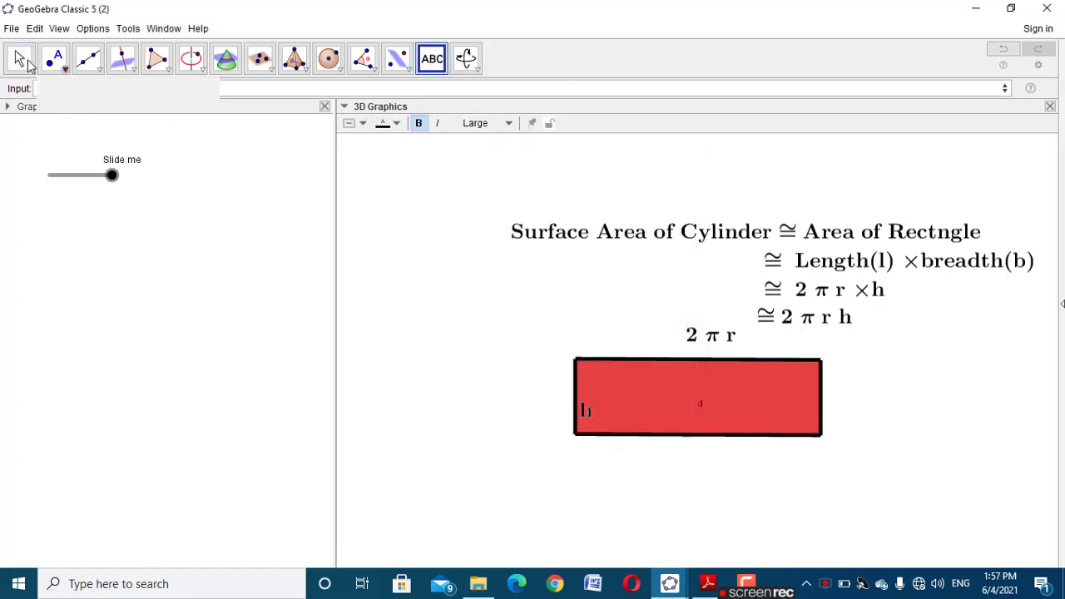
key(Escape)
click(432, 58)
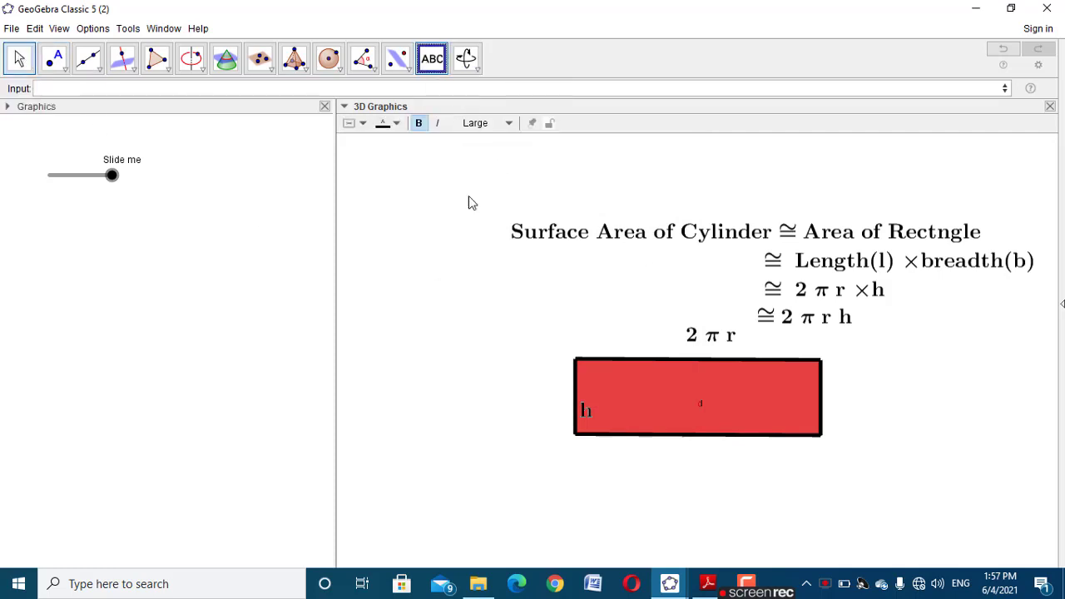
click(469, 200)
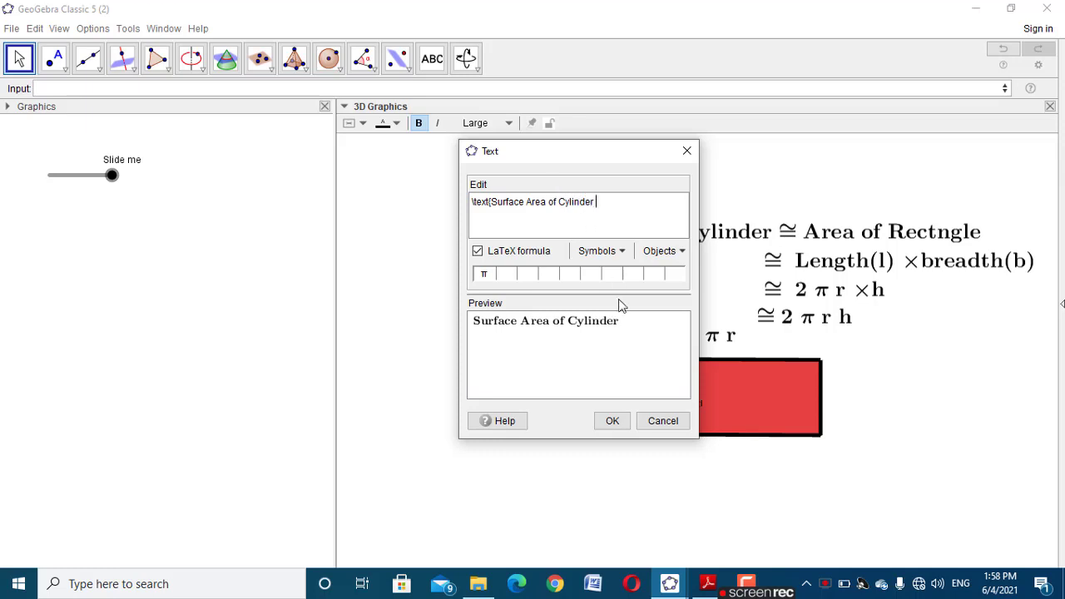
- Confirm the 'Surface Area of Cylinder' title, widen the 3D view, and move both texts up
click(613, 421)
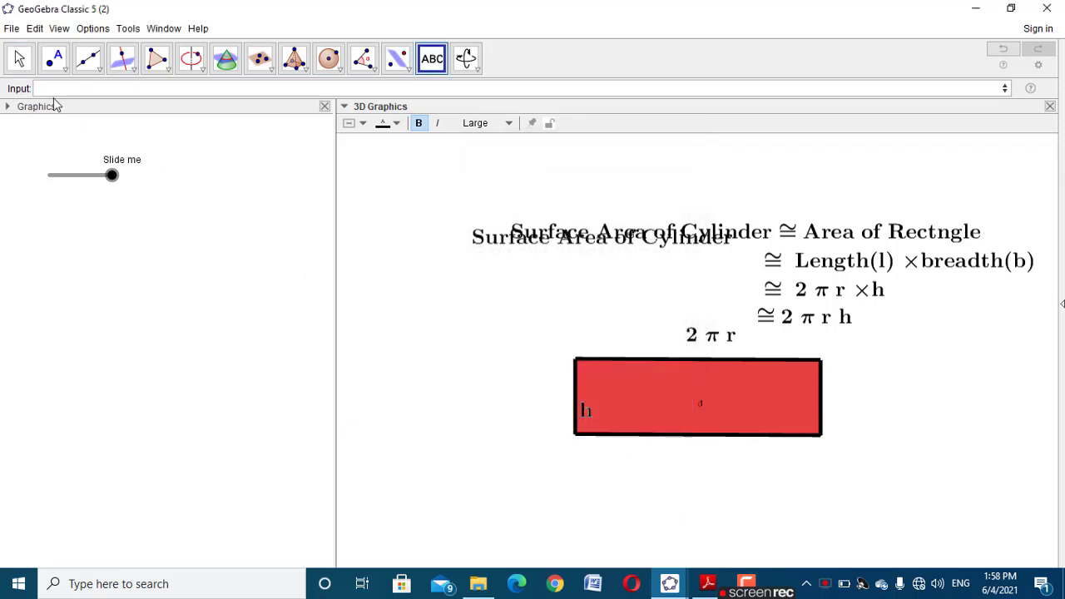
click(20, 60)
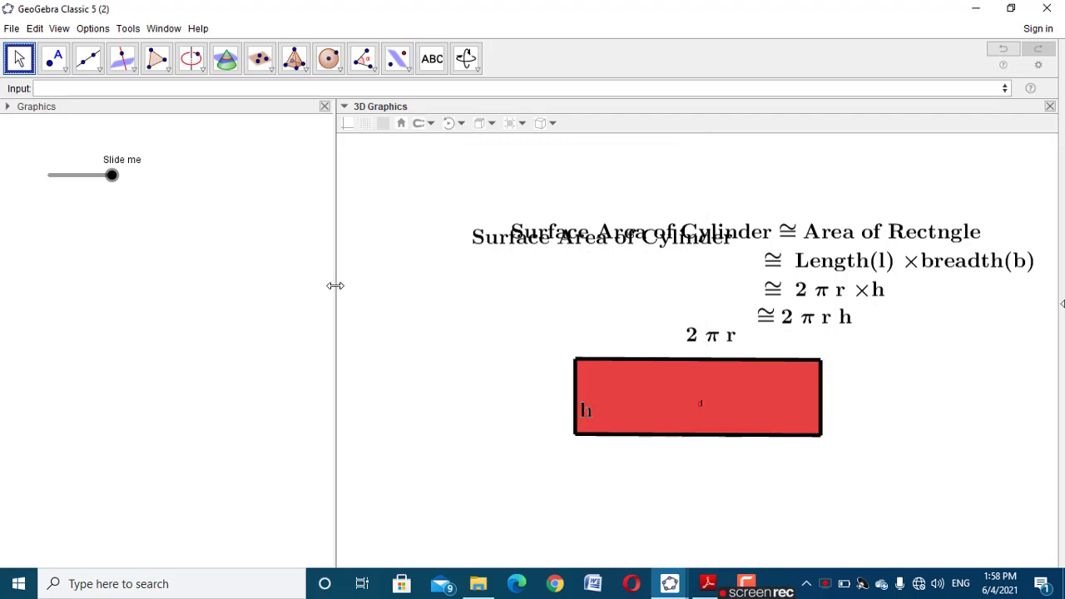
drag(335, 285, 141, 274)
click(340, 232)
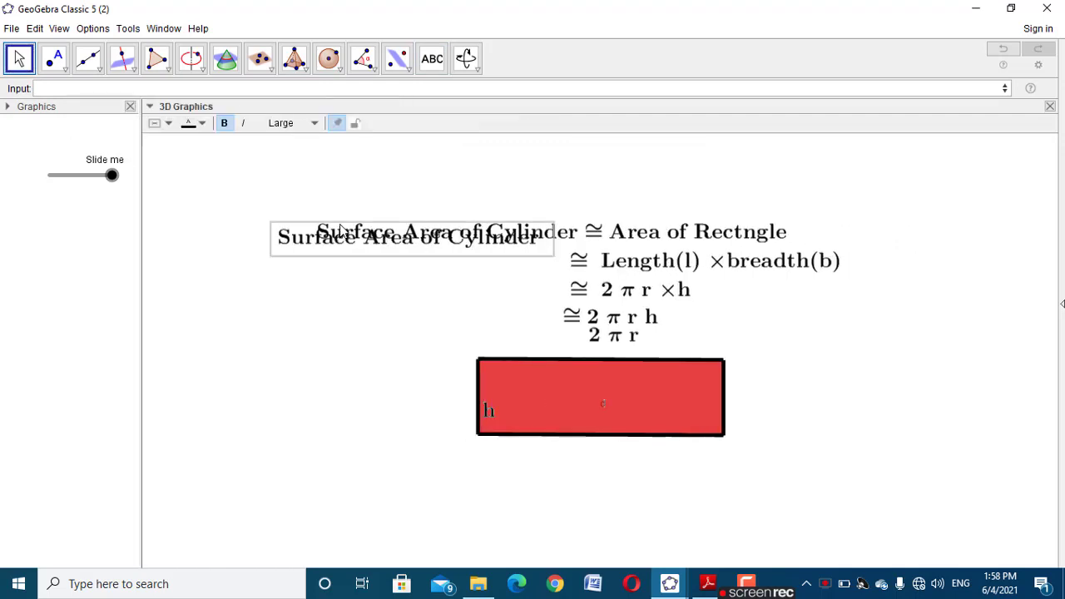
drag(340, 232, 344, 156)
drag(648, 309, 851, 258)
click(850, 333)
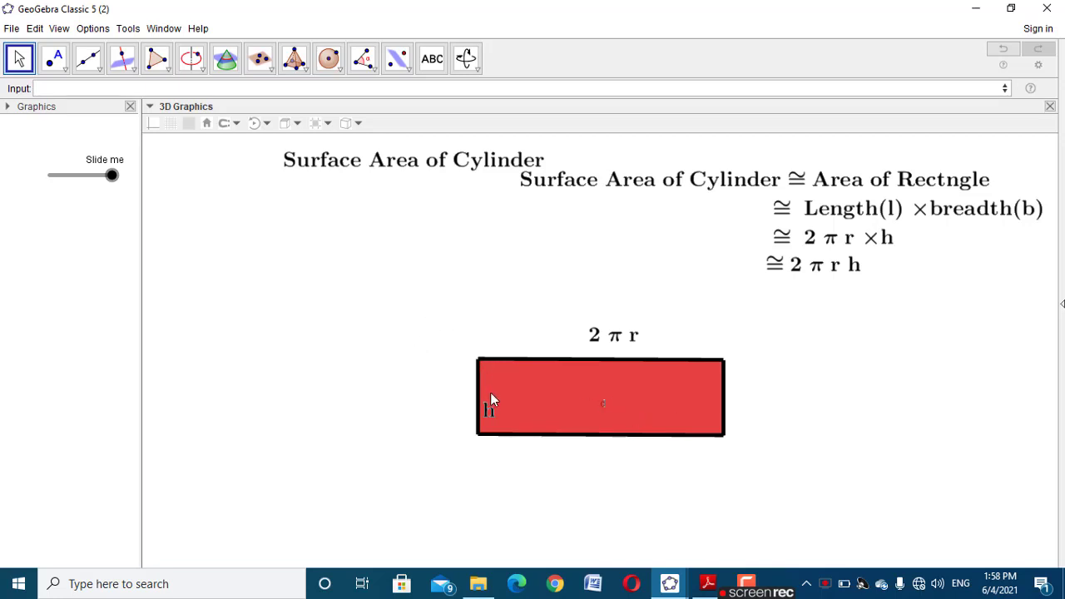
- Toggle the 3D axes on and back off, and try dragging the Slide me slider
scroll(495, 400, up, 1)
right_click(446, 292)
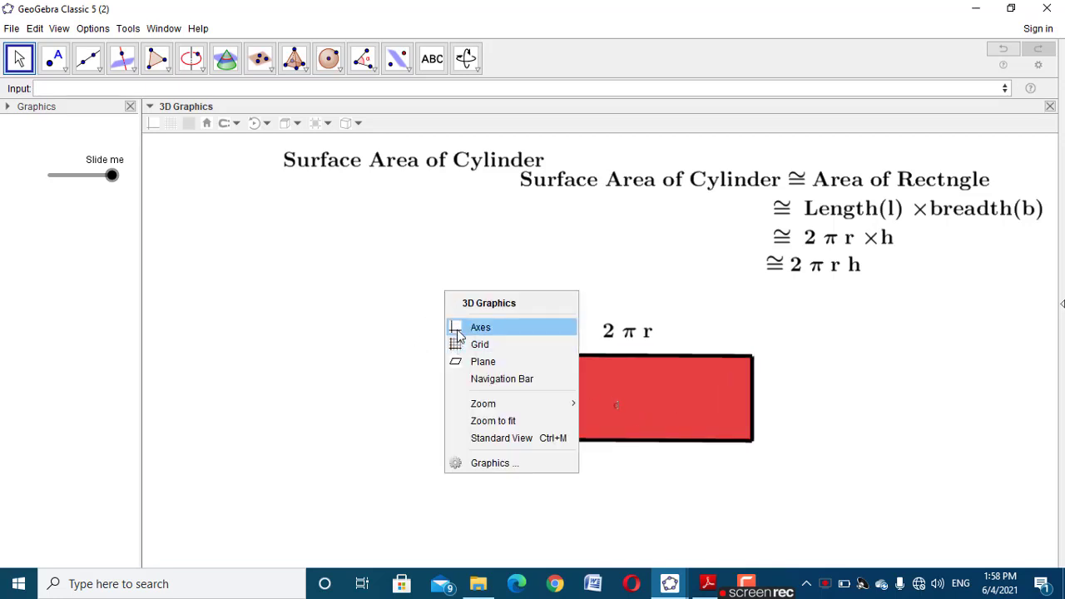
click(459, 328)
scroll(616, 429, up, 3)
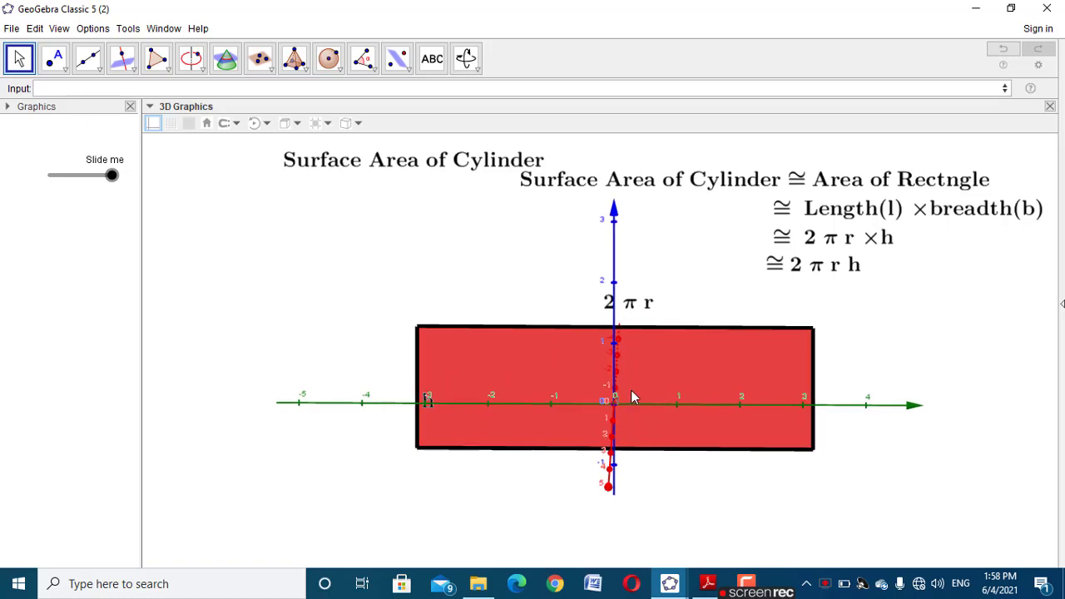
scroll(631, 391, up, 1)
right_click(508, 274)
click(543, 307)
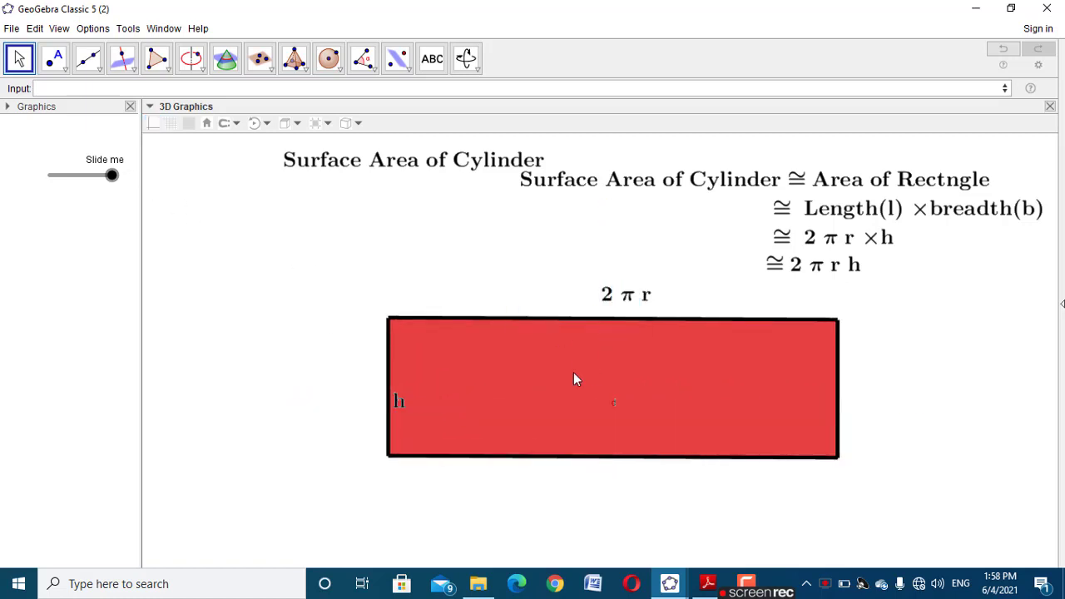
drag(110, 175, 152, 197)
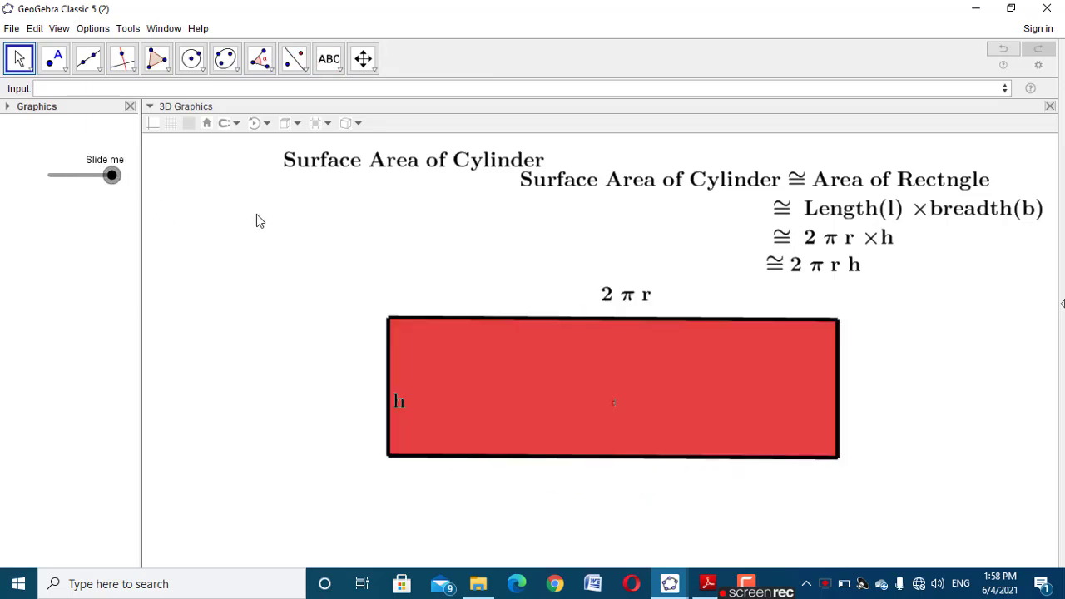